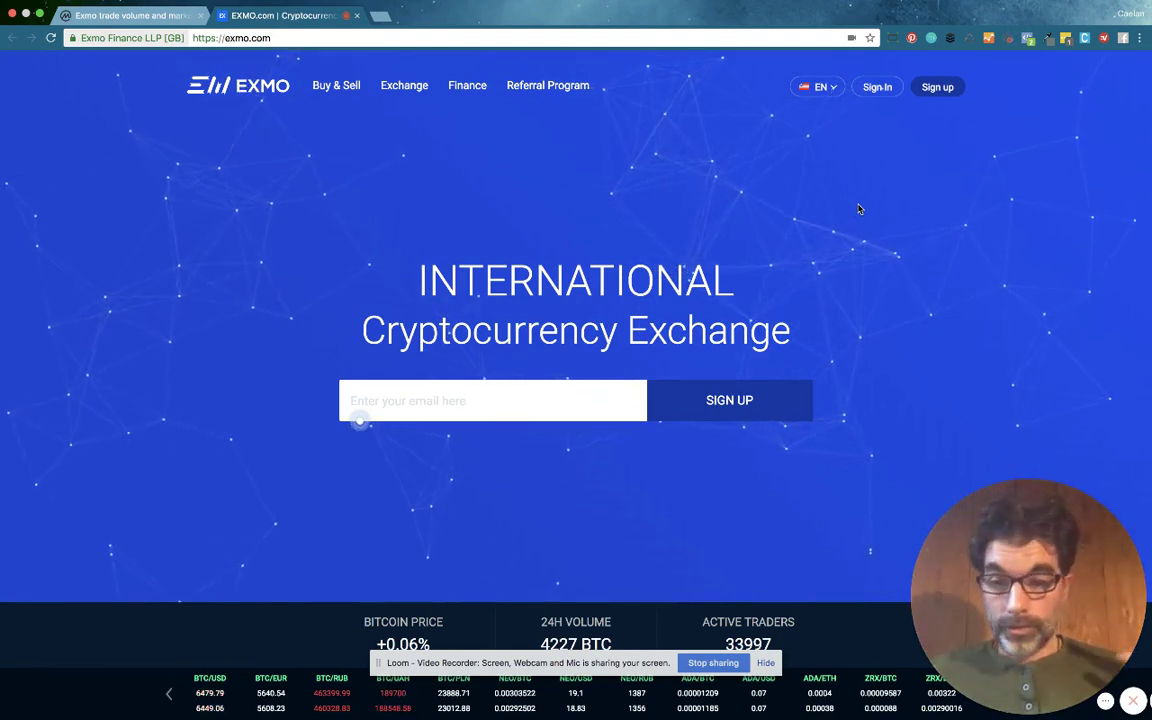
Sign in to Exmo with the saved email and password after passing the reCAPTCHA check
{"action": "left_click", "coordinate": [887, 88]}
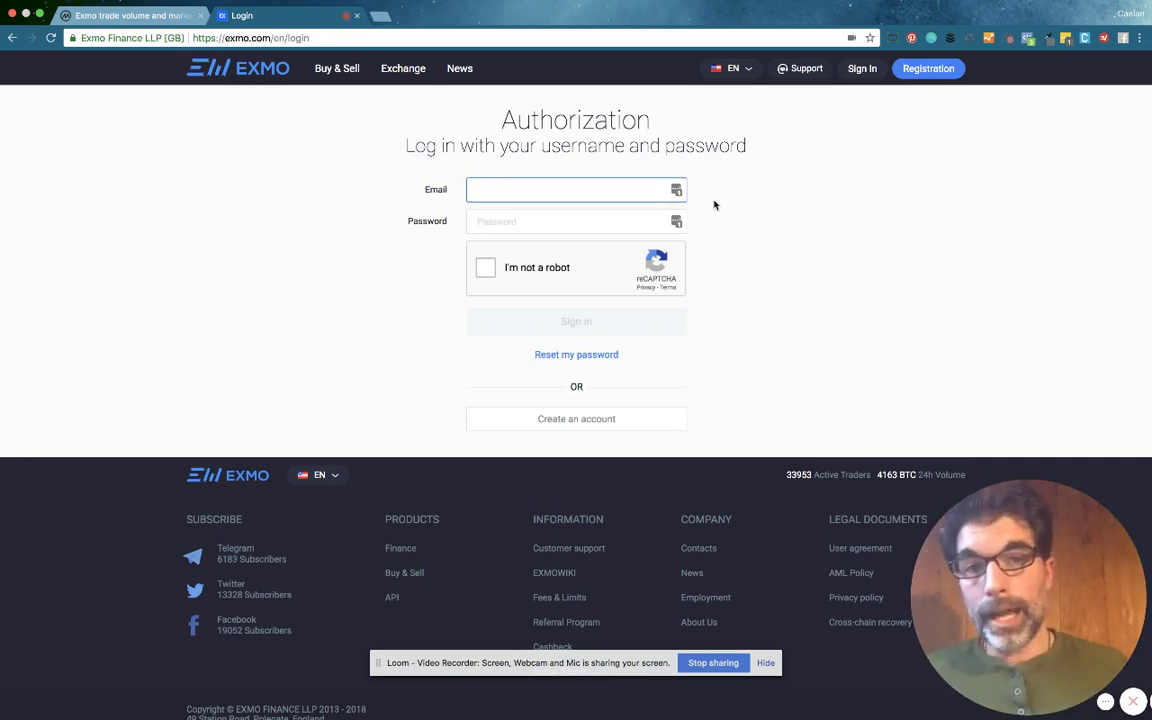
{"action": "left_click", "coordinate": [658, 188]}
{"action": "left_click", "coordinate": [538, 256]}
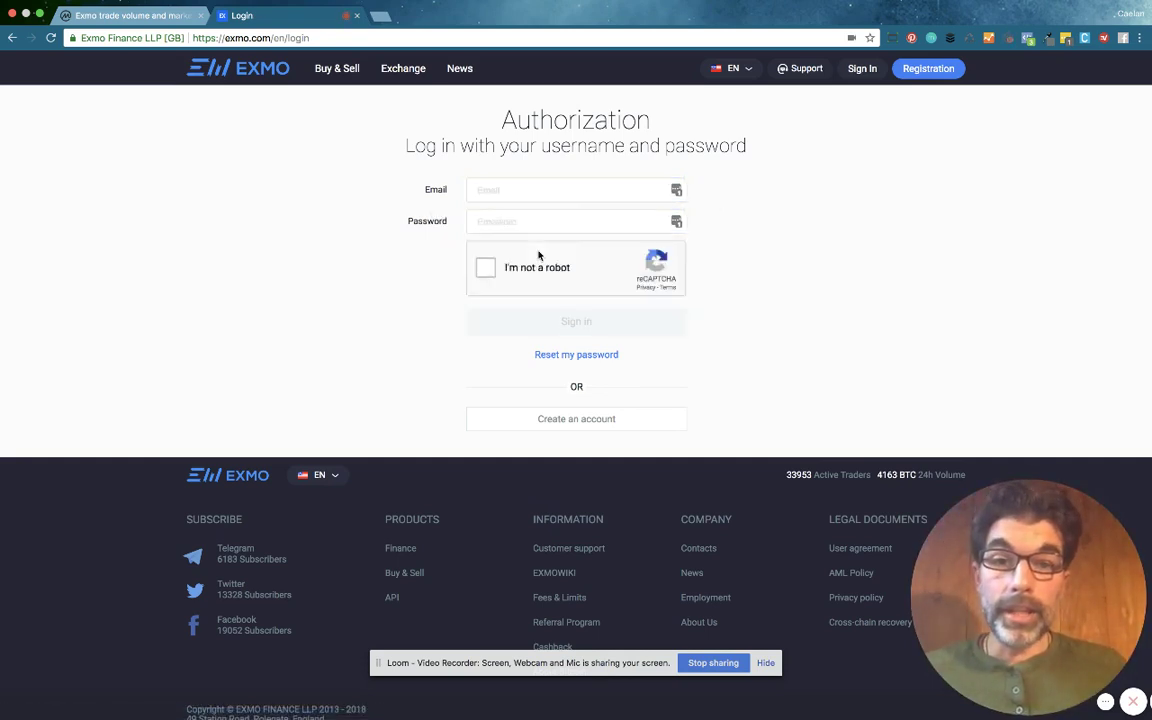
{"action": "left_click", "coordinate": [486, 267]}
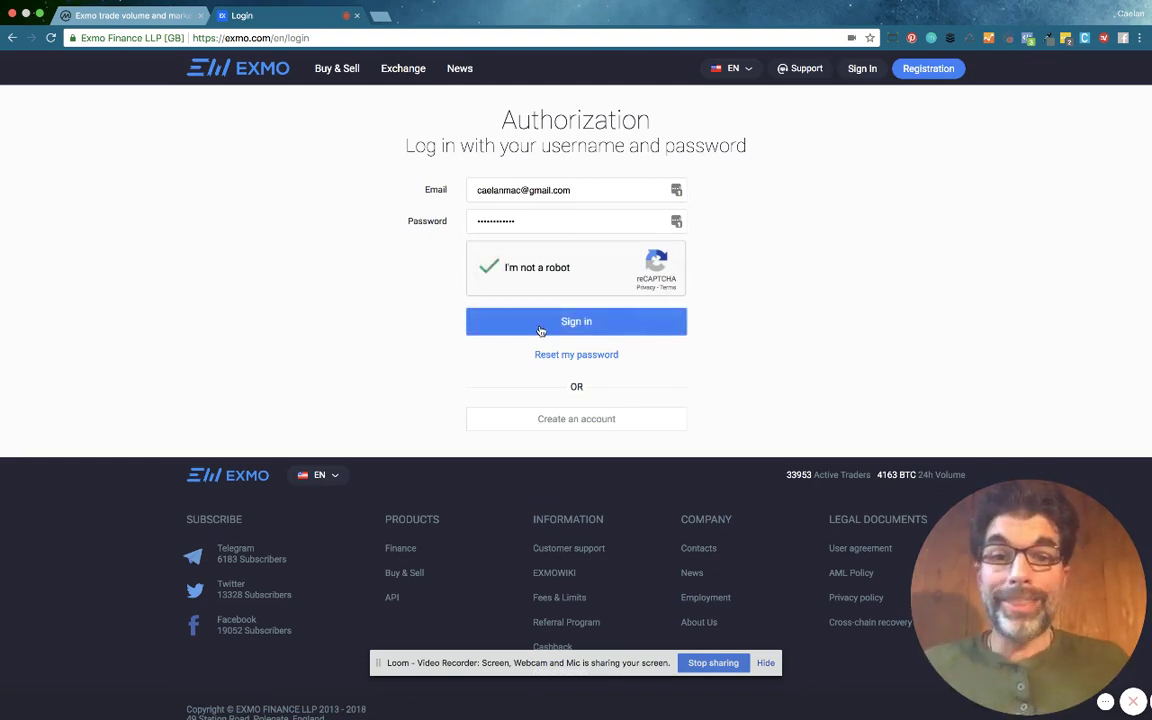
{"action": "left_click", "coordinate": [540, 325]}
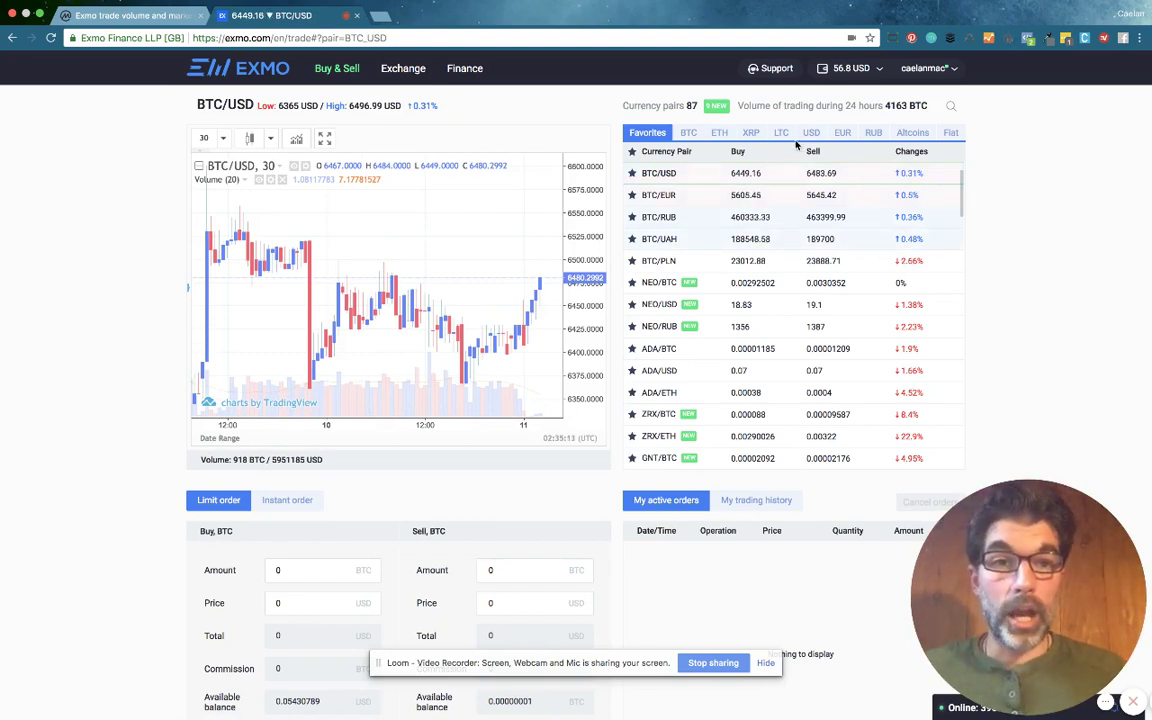
Open the XRP/USD pair from the XRP tab and check the 199.595416 XRP balance
{"action": "left_click", "coordinate": [751, 132]}
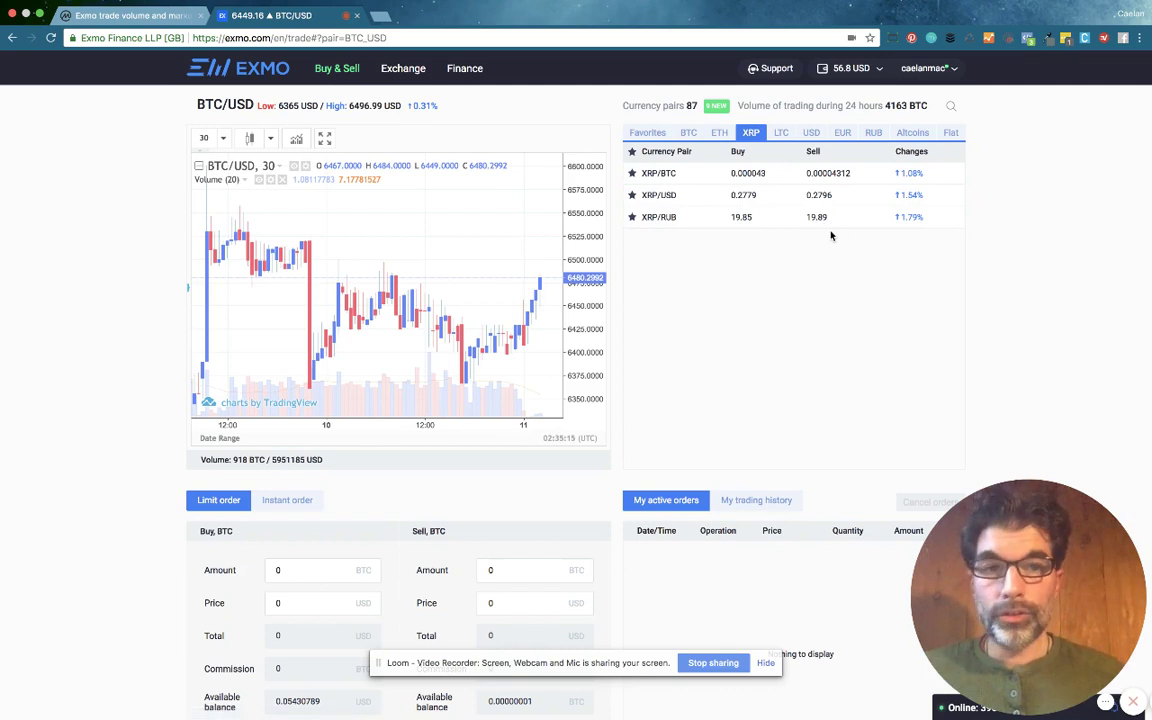
{"action": "left_click", "coordinate": [676, 196]}
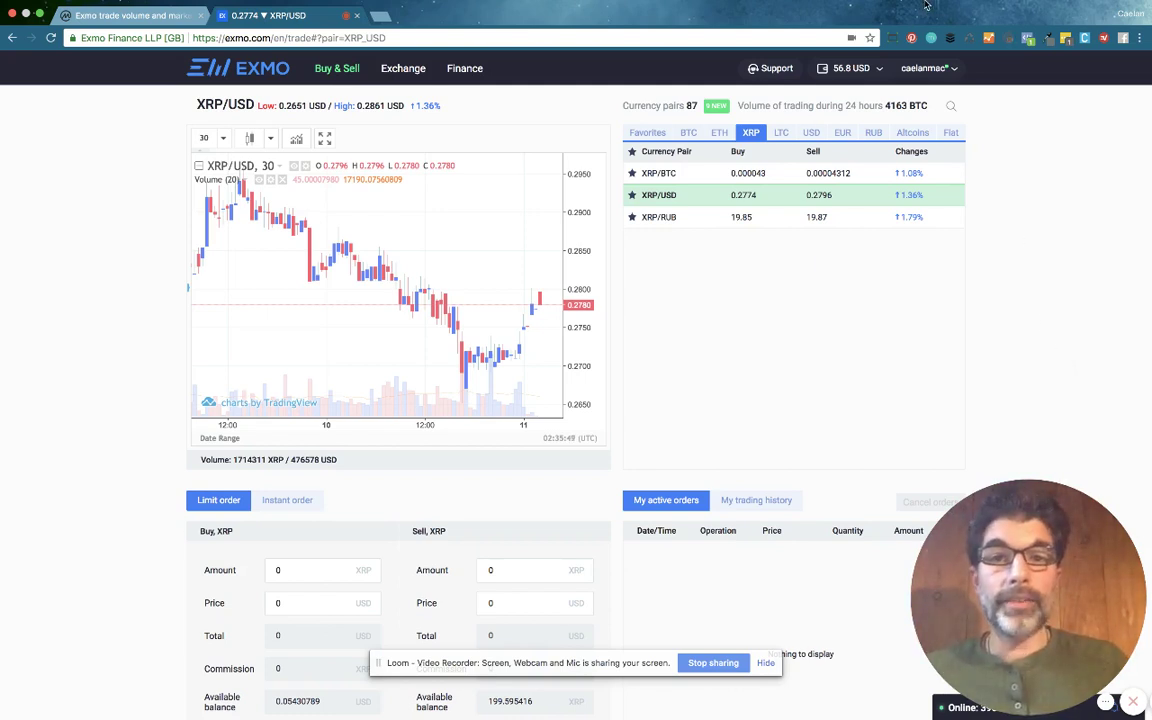
{"action": "left_click", "coordinate": [858, 68]}
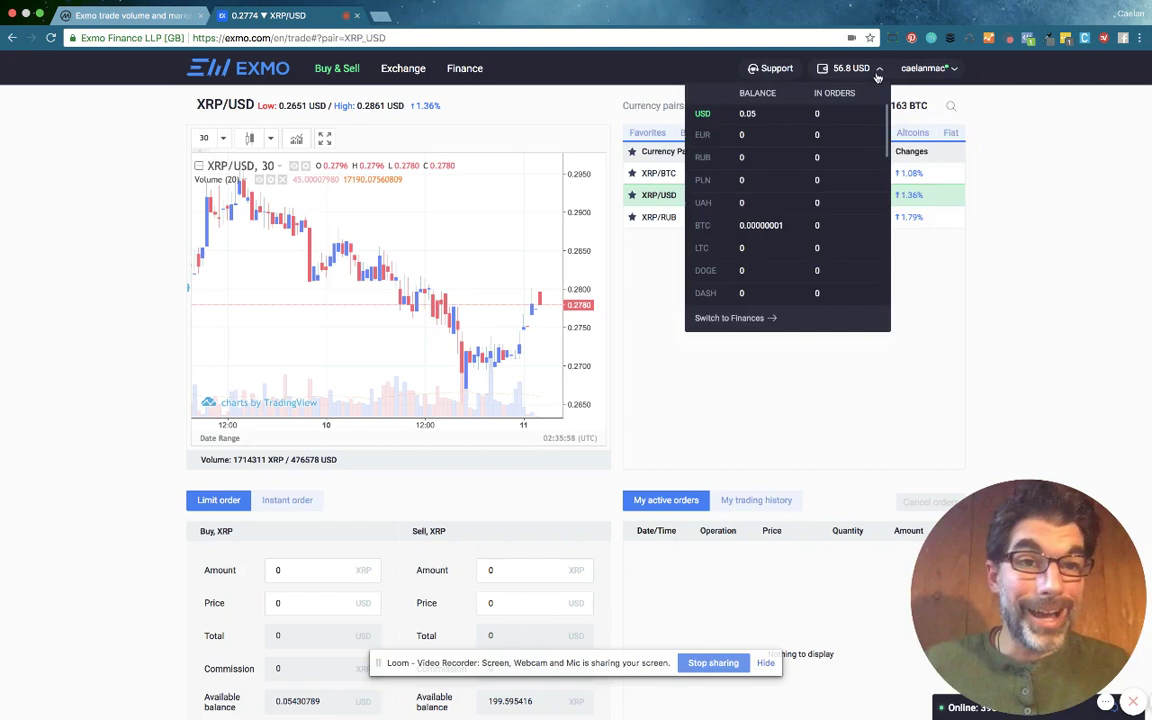
{"action": "mouse_move", "coordinate": [937, 70]}
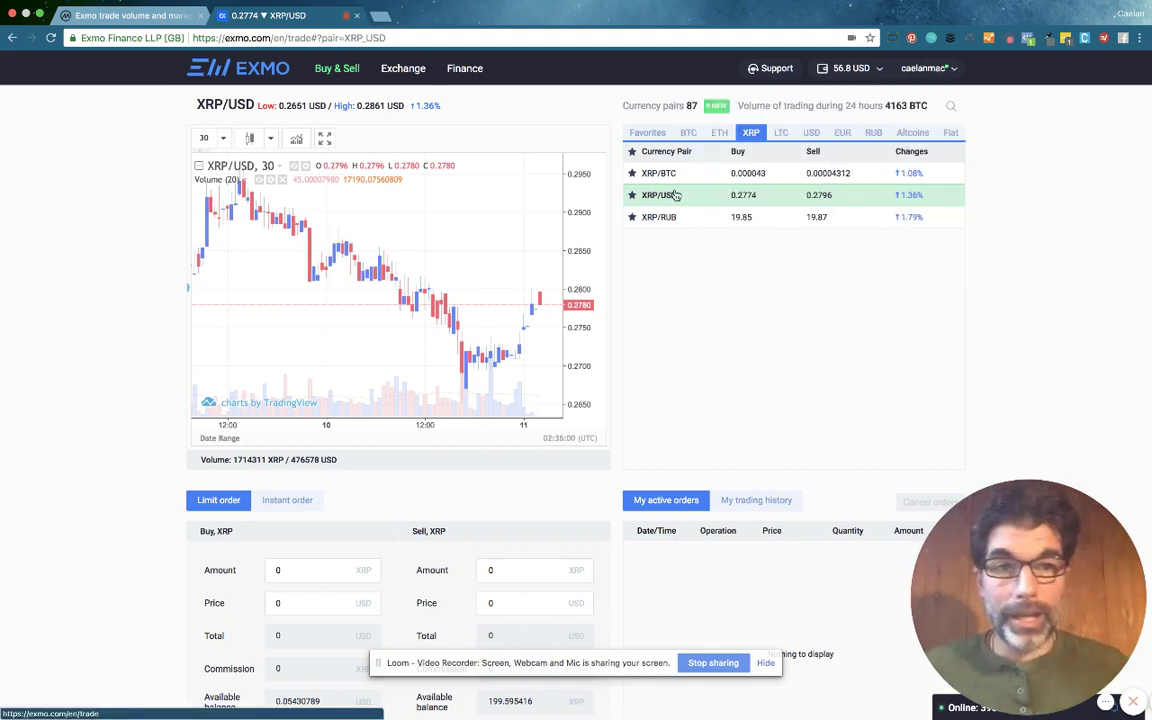
Start a USD deposit from Finance, reaching the Visa/MasterCard (Simplex) top-up page
{"action": "left_click", "coordinate": [464, 76]}
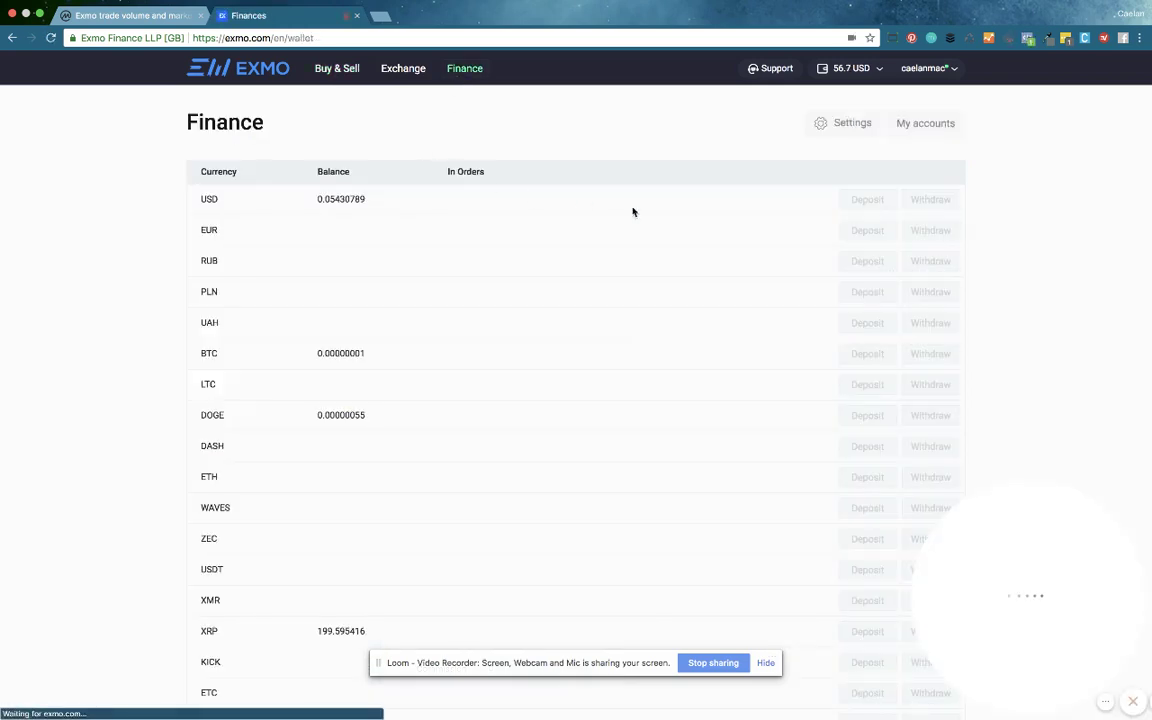
{"action": "left_click", "coordinate": [867, 199]}
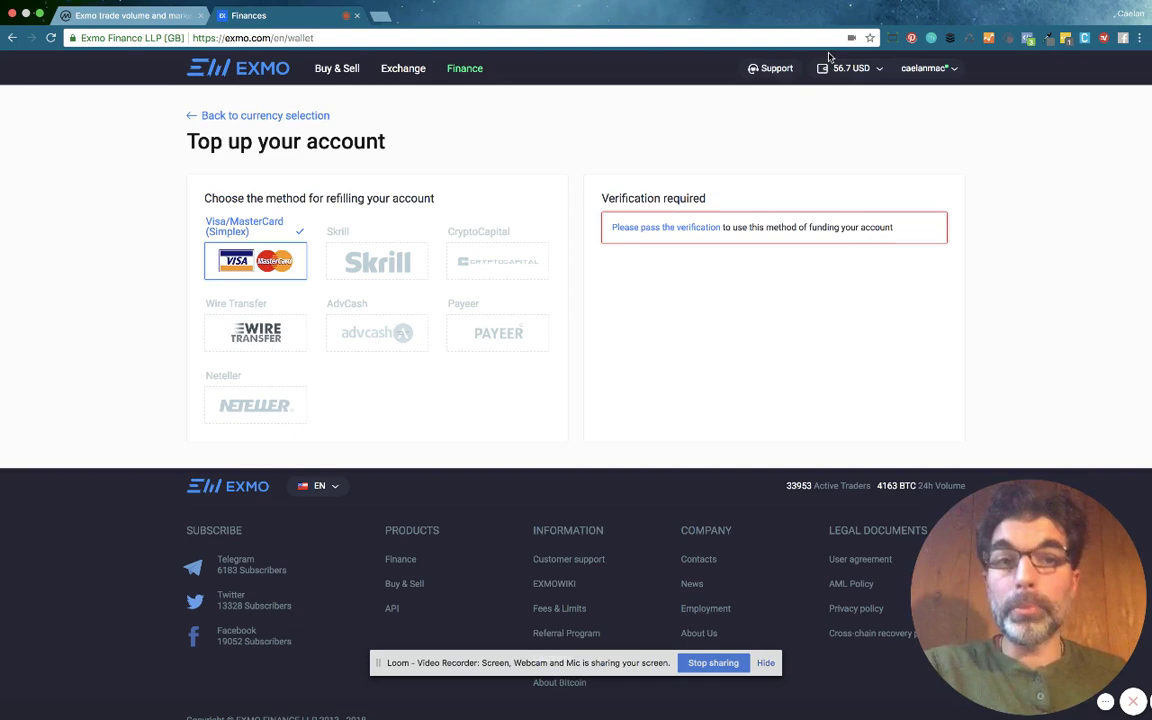
{"action": "mouse_move", "coordinate": [830, 65]}
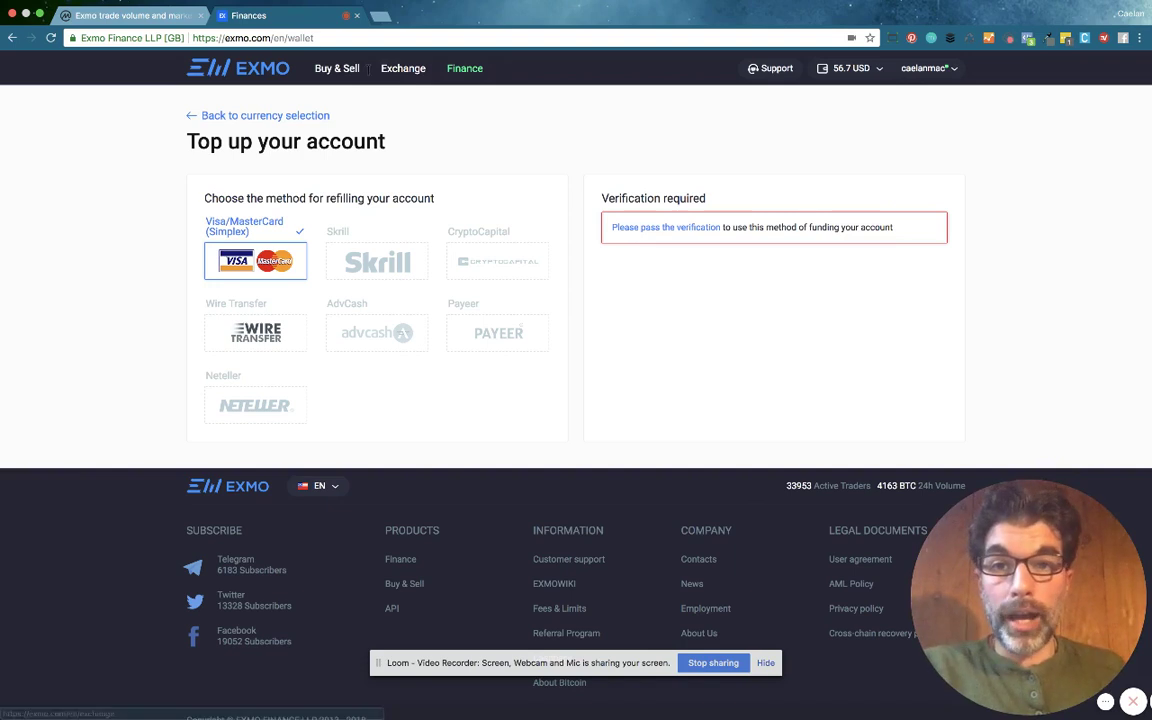
Go back through the EXMO logo to the XRP/USD pair under the XRP tab
{"action": "left_click", "coordinate": [284, 74]}
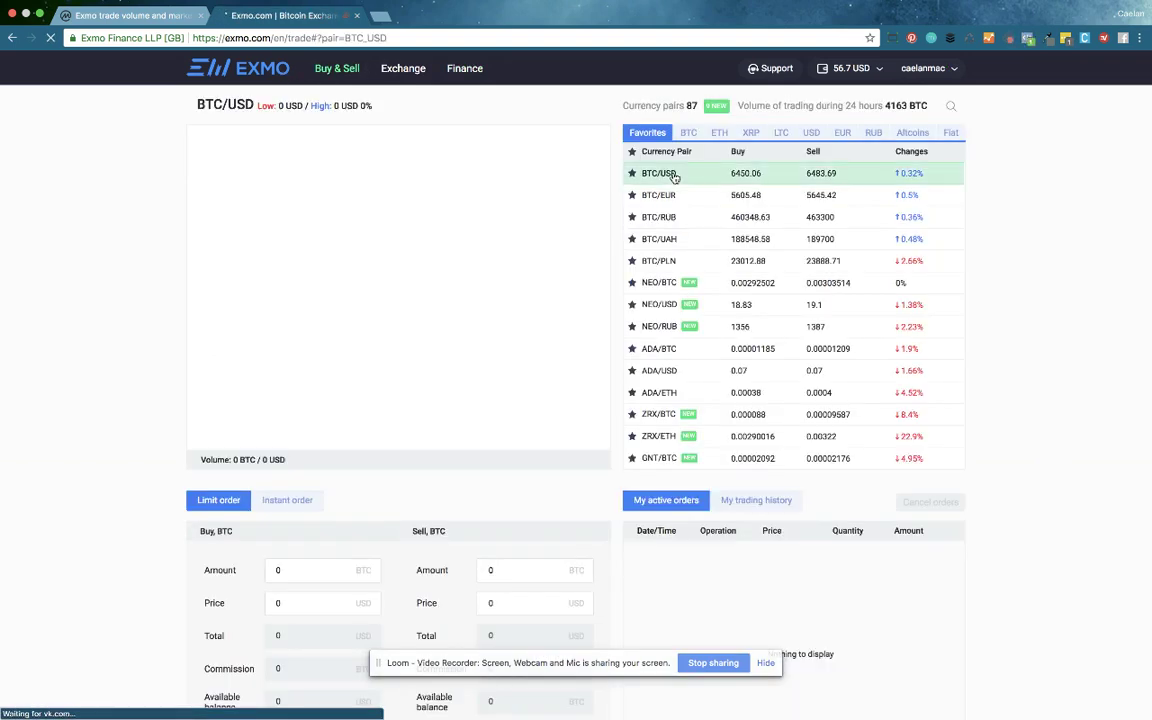
{"action": "left_click", "coordinate": [750, 133]}
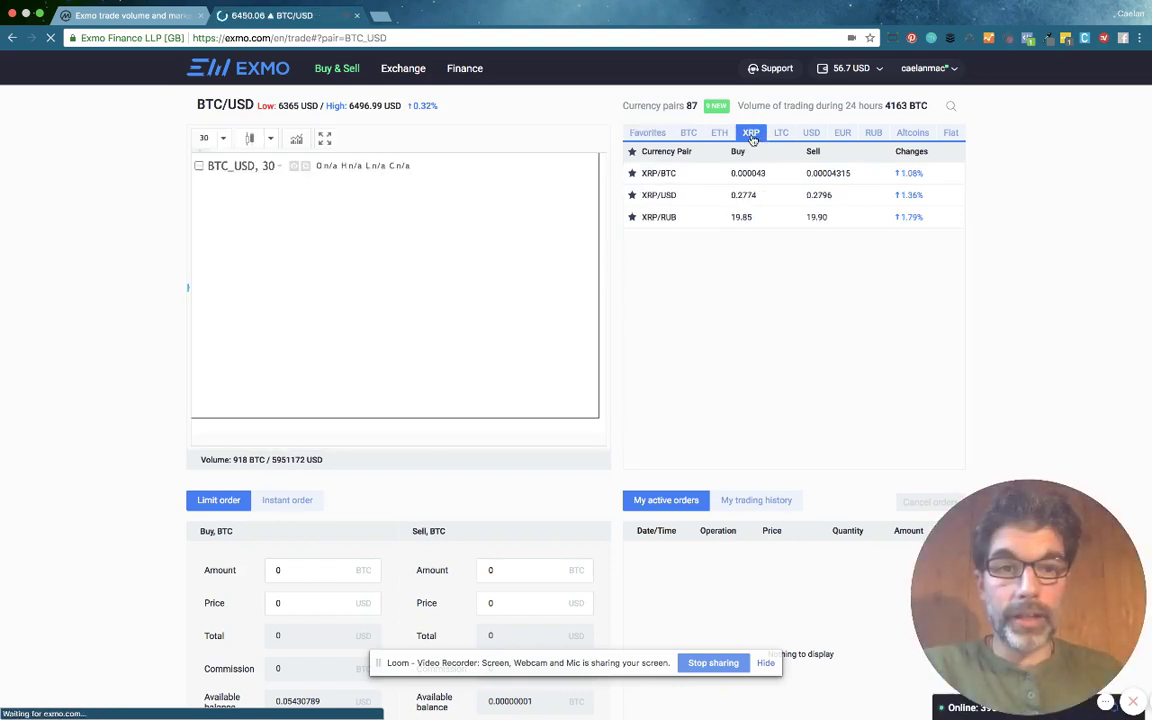
{"action": "left_click", "coordinate": [683, 197]}
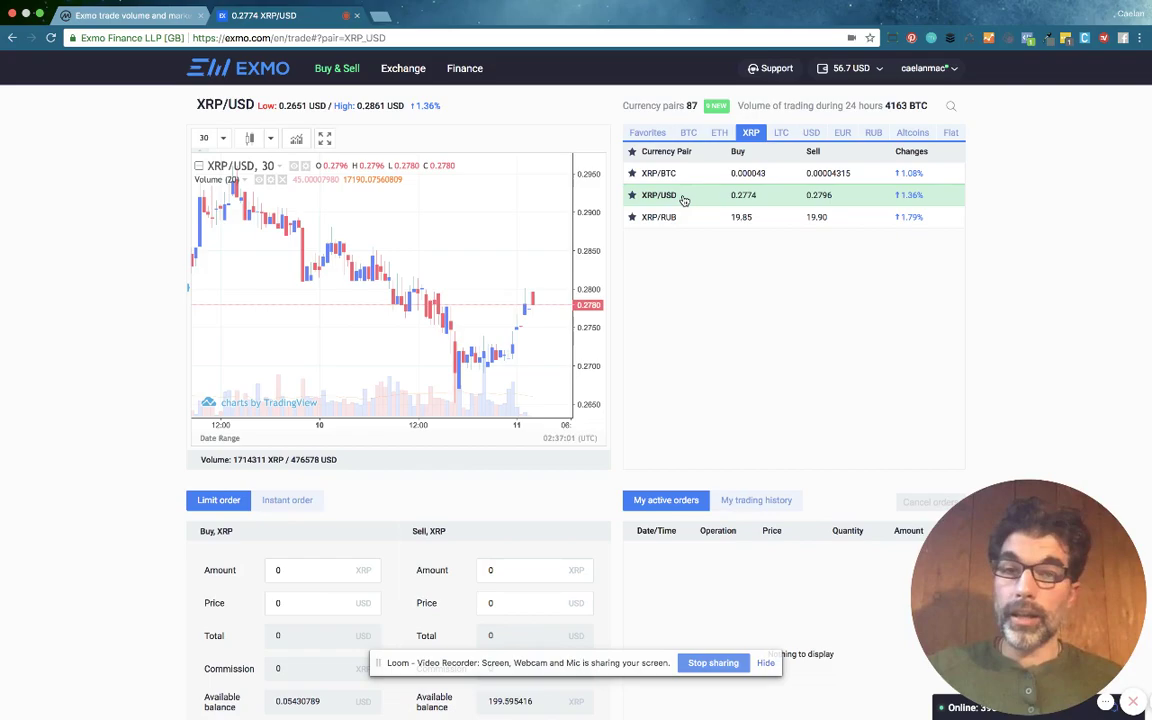
Load coinbase.com in a new tab and go to its Buy/Sell page
{"action": "key", "text": "super+t"}
{"action": "type", "text": "coinbase.com"}
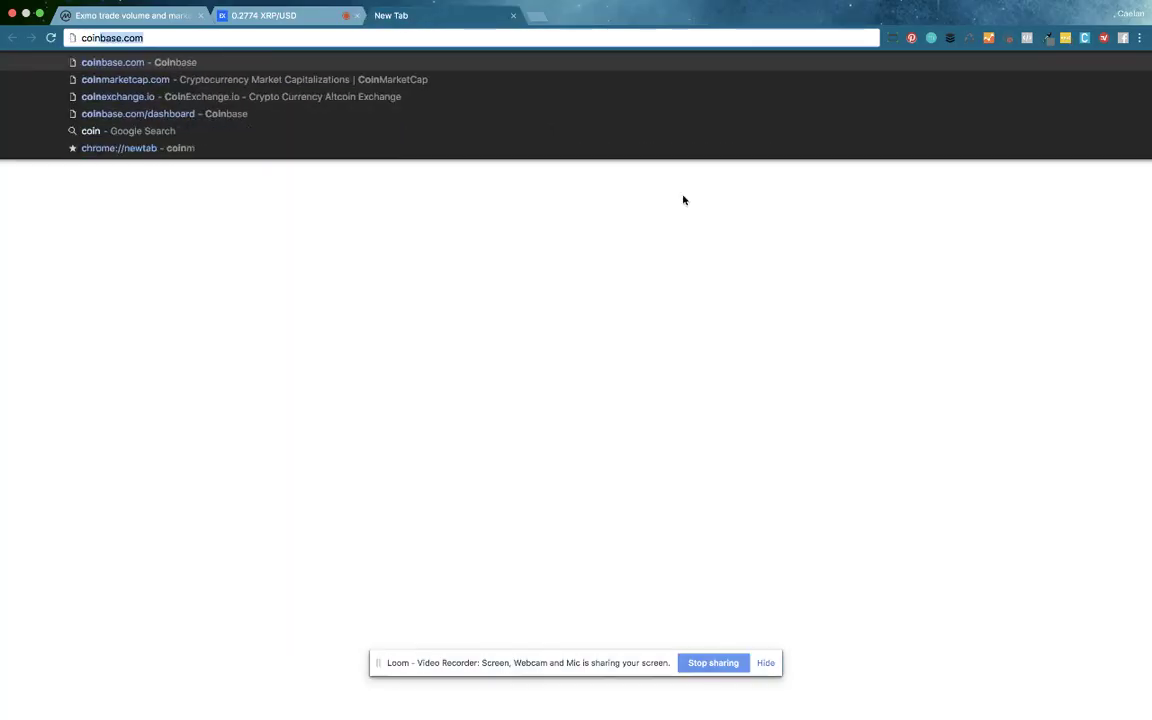
{"action": "key", "text": "Return"}
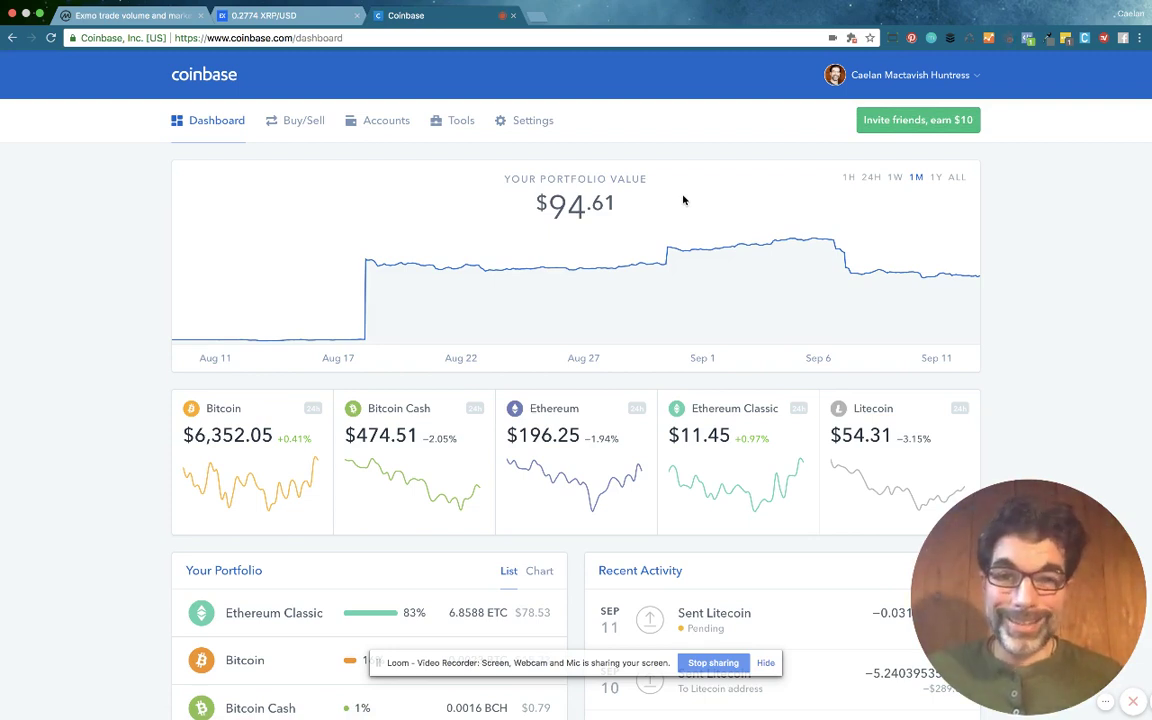
{"action": "left_click", "coordinate": [289, 132]}
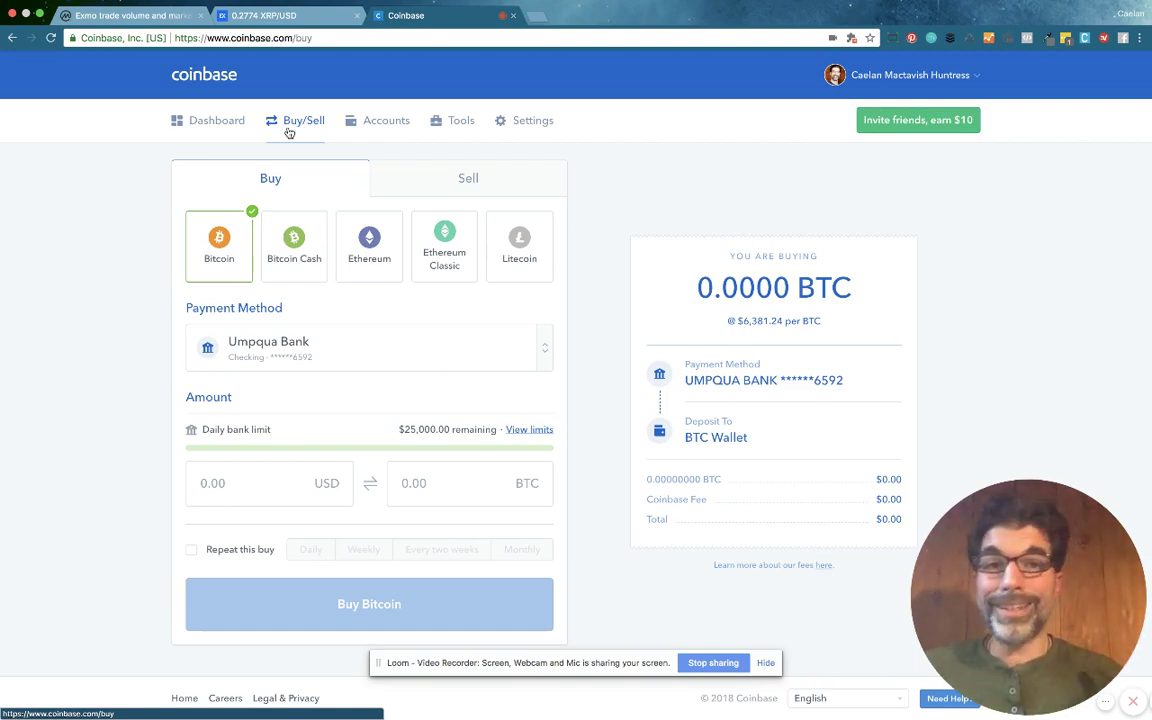
Buy 100 USD of Litecoin with the Bancorp Bank card and confirm the purchase
{"action": "left_click", "coordinate": [525, 353]}
{"action": "left_click", "coordinate": [535, 258]}
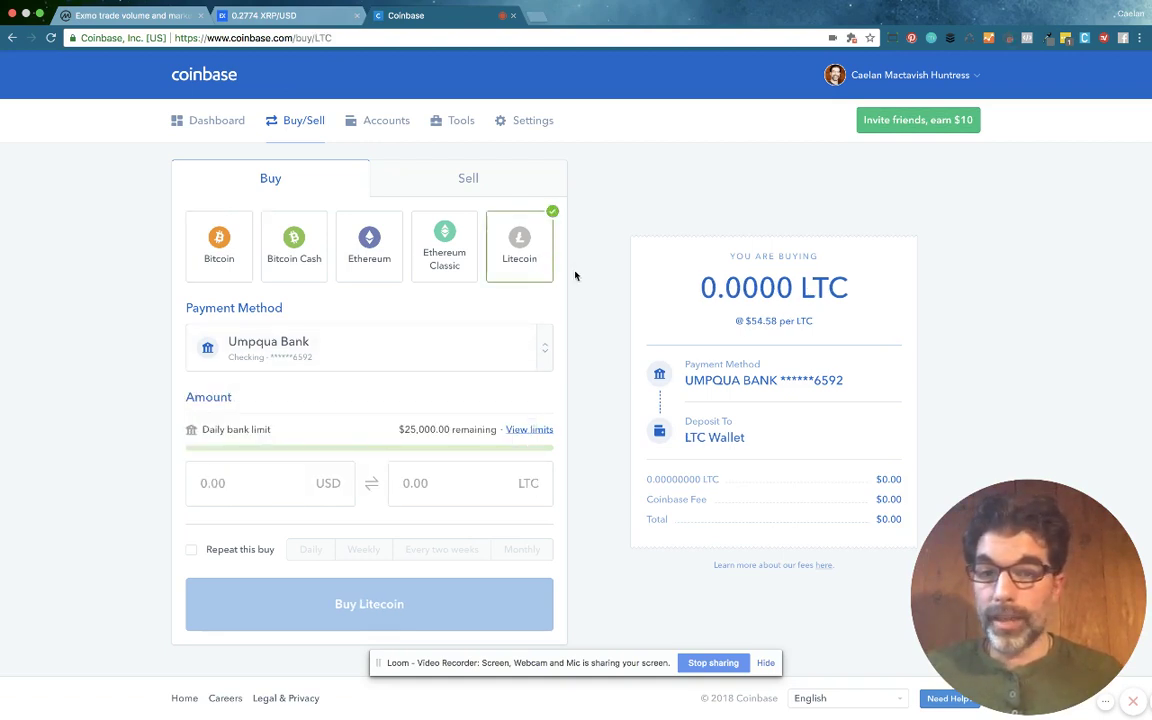
{"action": "left_click", "coordinate": [541, 348]}
{"action": "left_click", "coordinate": [411, 390]}
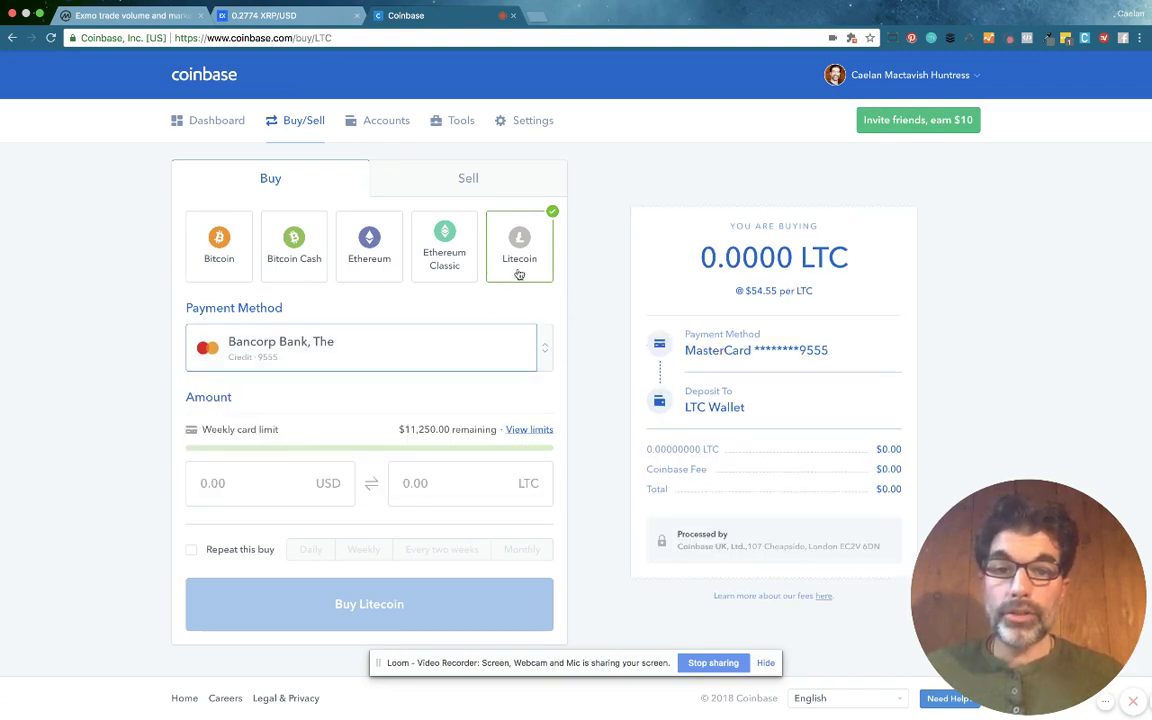
{"action": "left_click", "coordinate": [270, 493]}
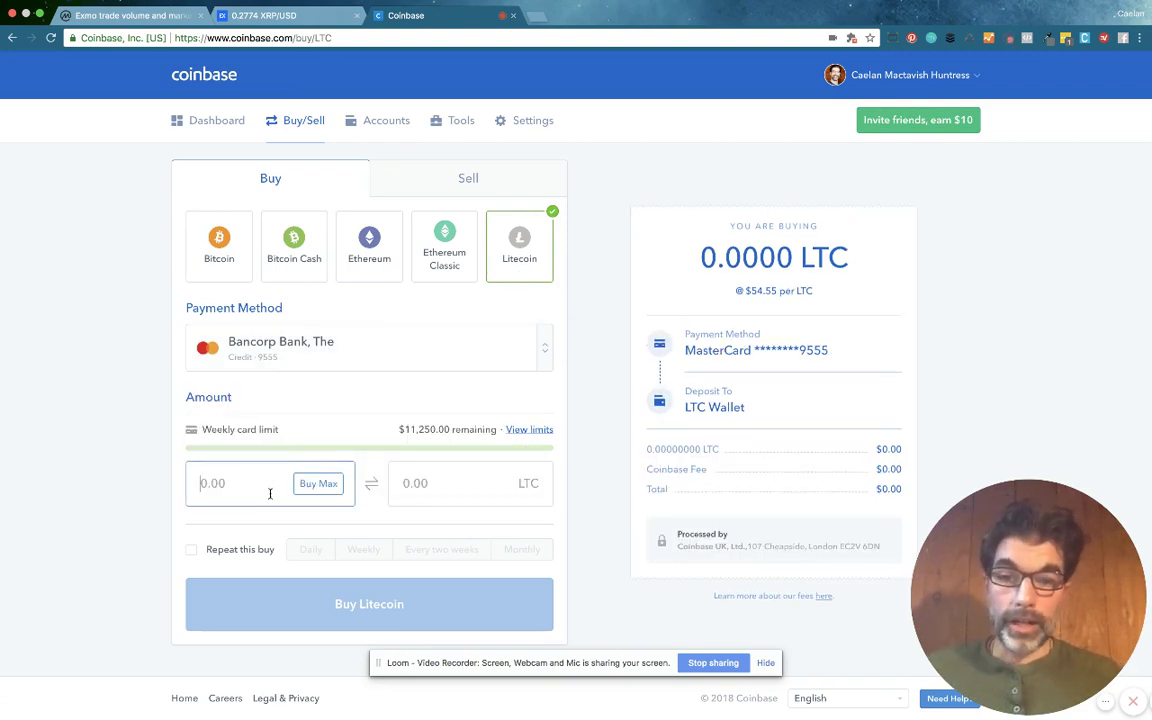
{"action": "type", "text": "100"}
{"action": "left_click", "coordinate": [108, 506]}
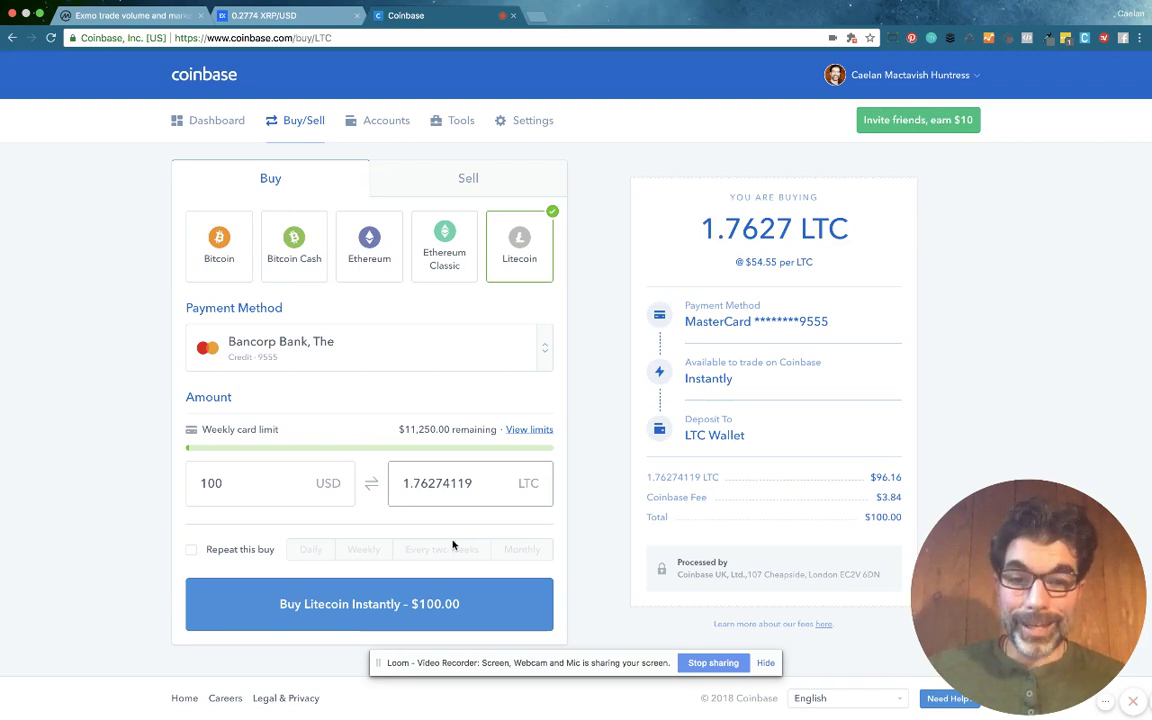
{"action": "left_click", "coordinate": [419, 598]}
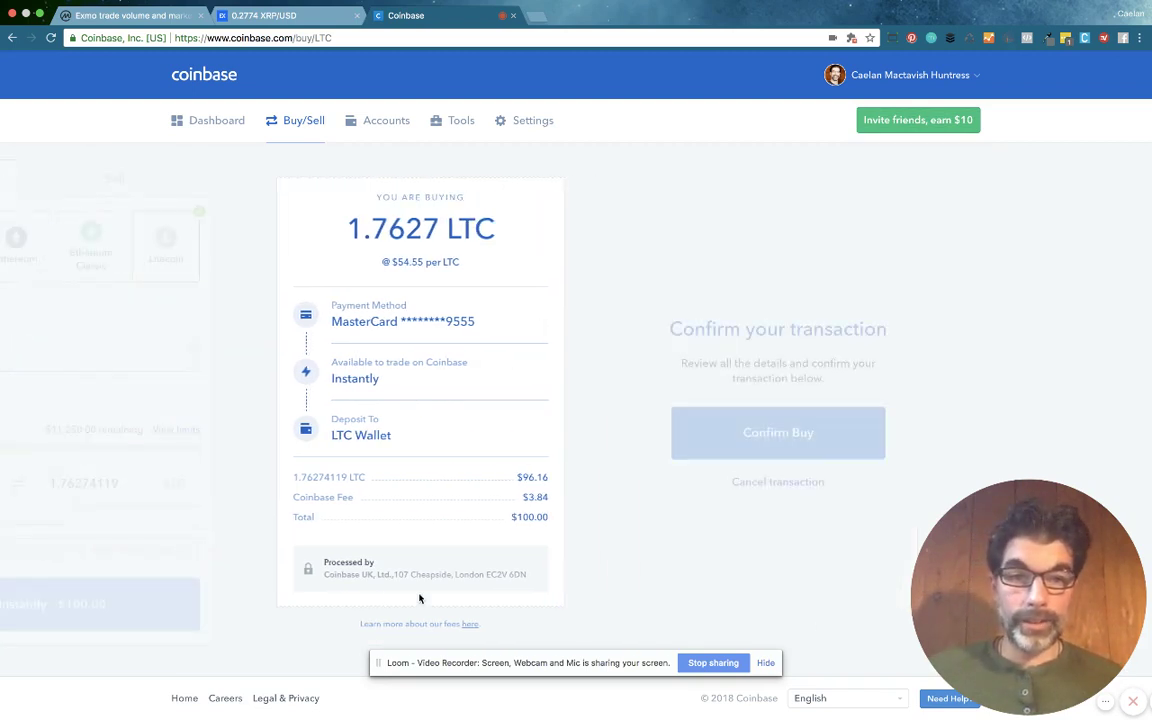
{"action": "left_click", "coordinate": [756, 449]}
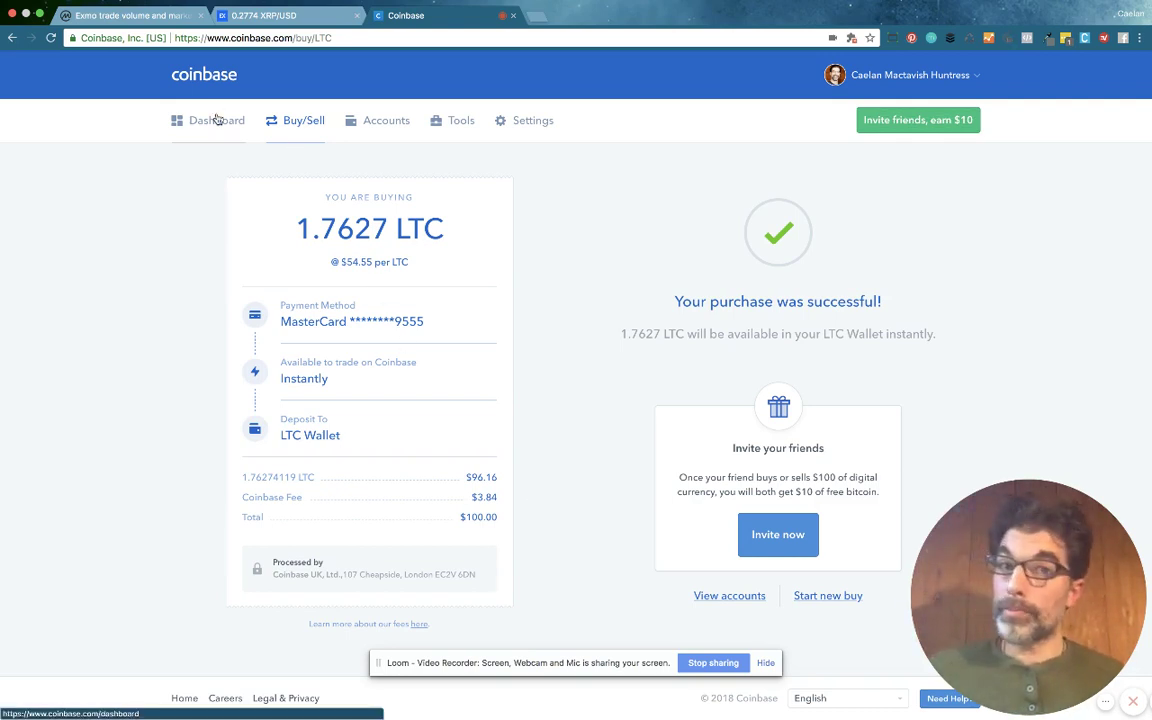
Open the LTC Wallet's Send form from Accounts, showing 1.7637 LTC available
{"action": "left_click", "coordinate": [365, 122]}
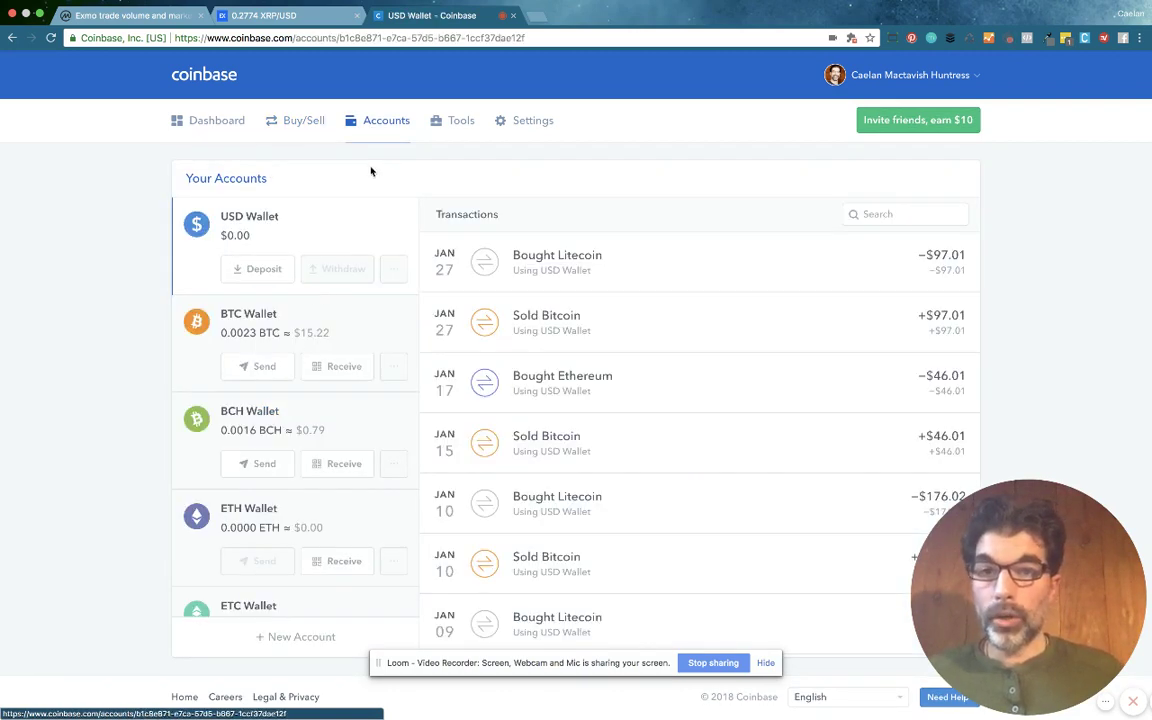
{"action": "scroll", "coordinate": [345, 381], "scroll_direction": "down", "scroll_amount": 5}
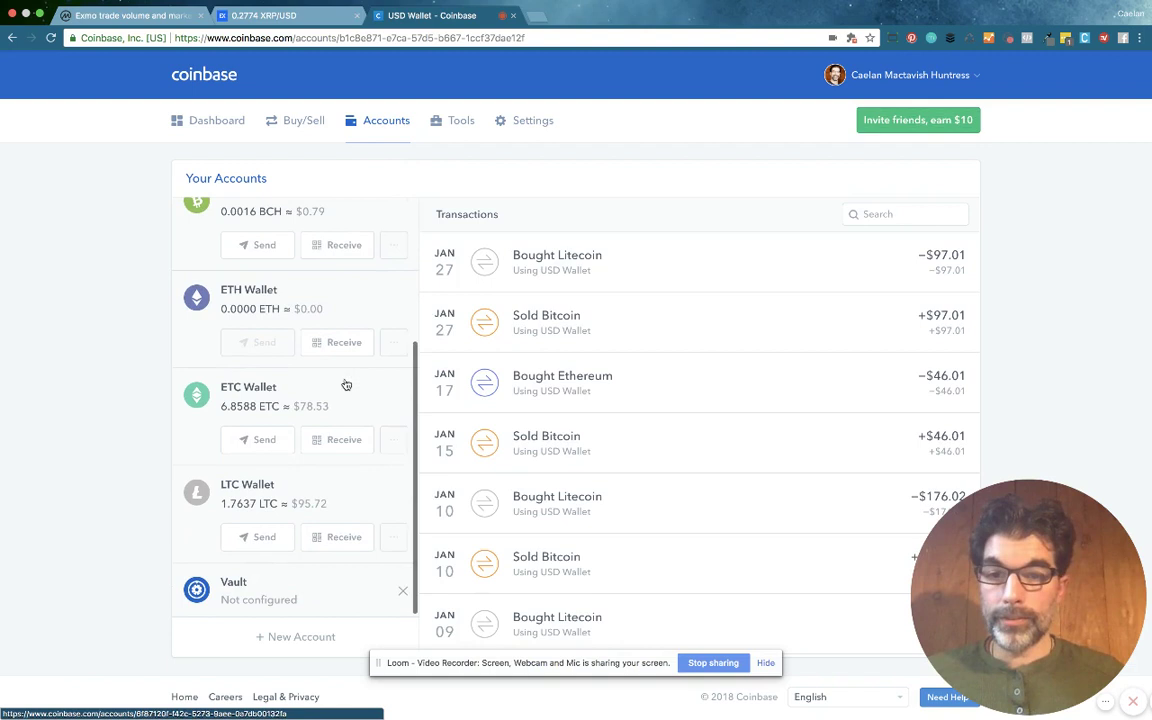
{"action": "left_click", "coordinate": [262, 534]}
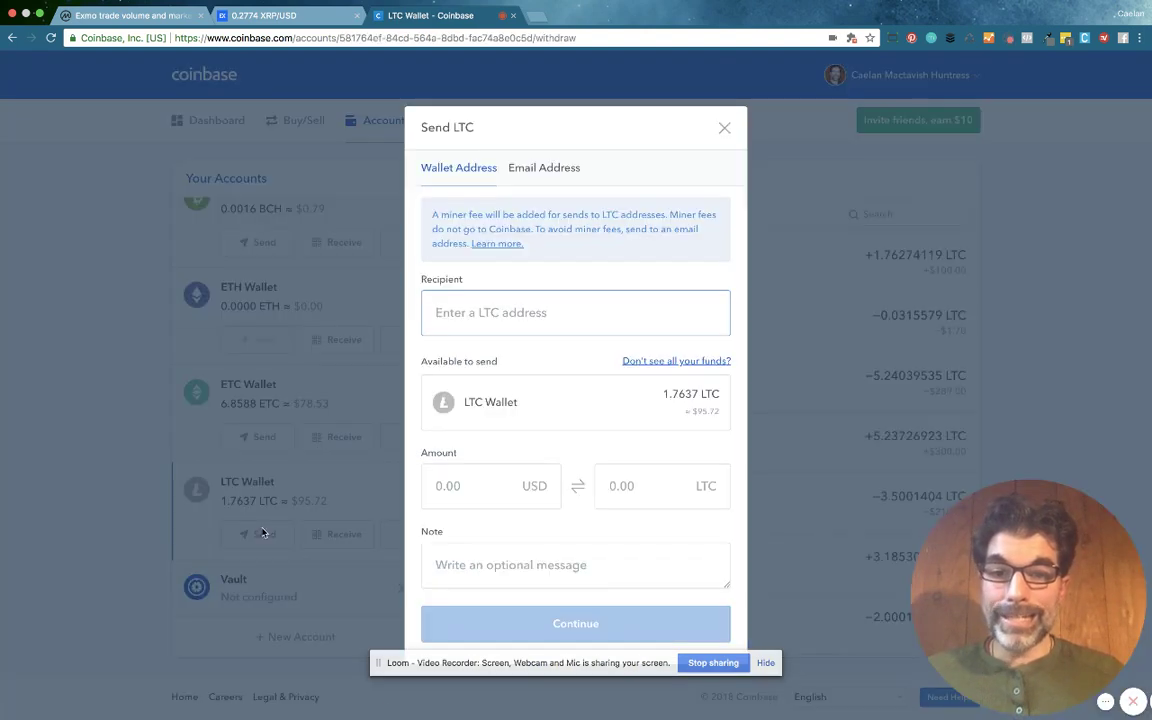
{"action": "left_click", "coordinate": [491, 480]}
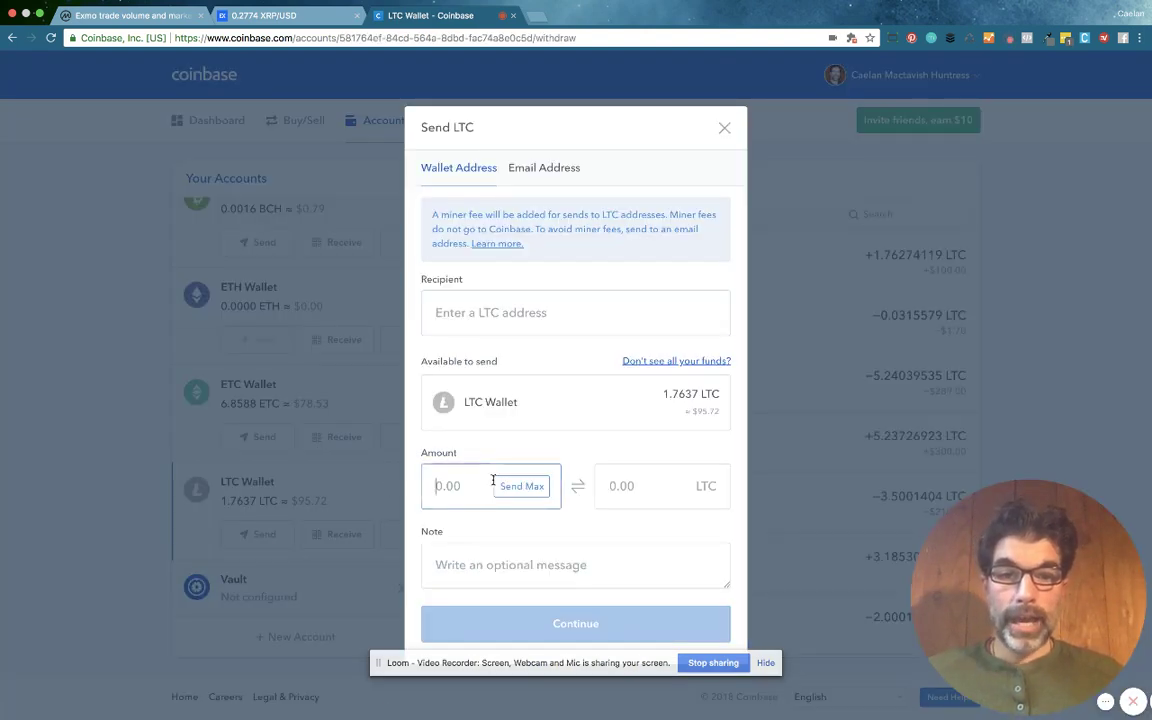
{"action": "left_click", "coordinate": [521, 487]}
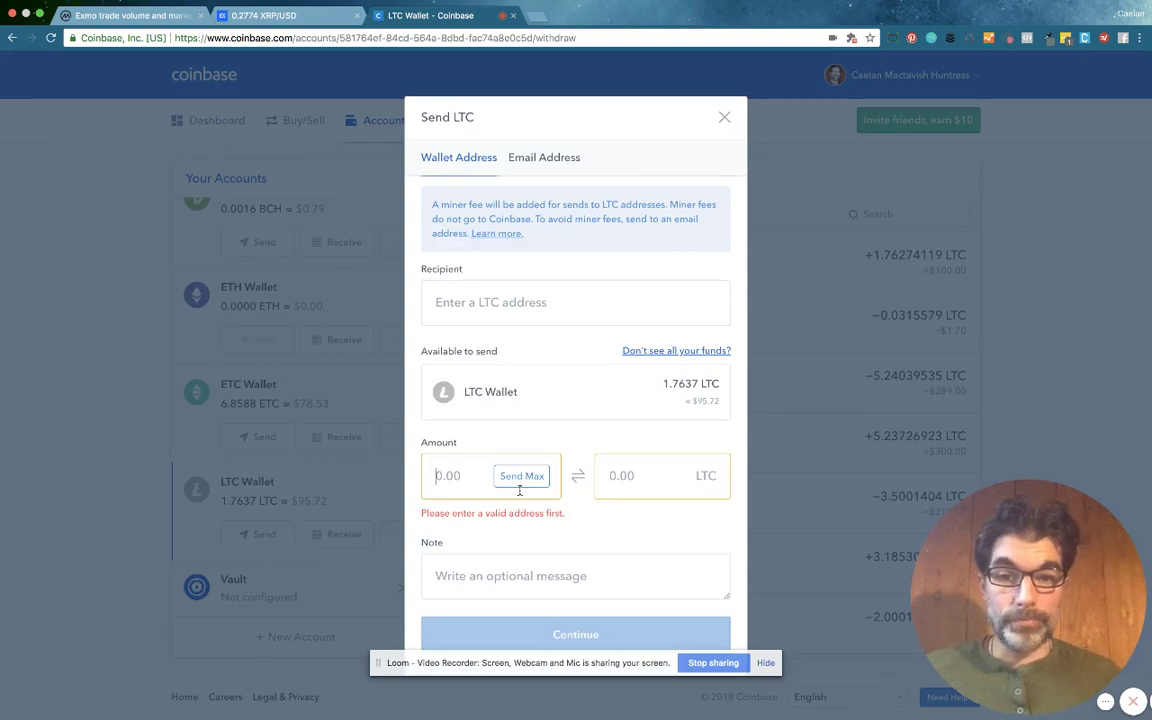
{"action": "left_click", "coordinate": [522, 305]}
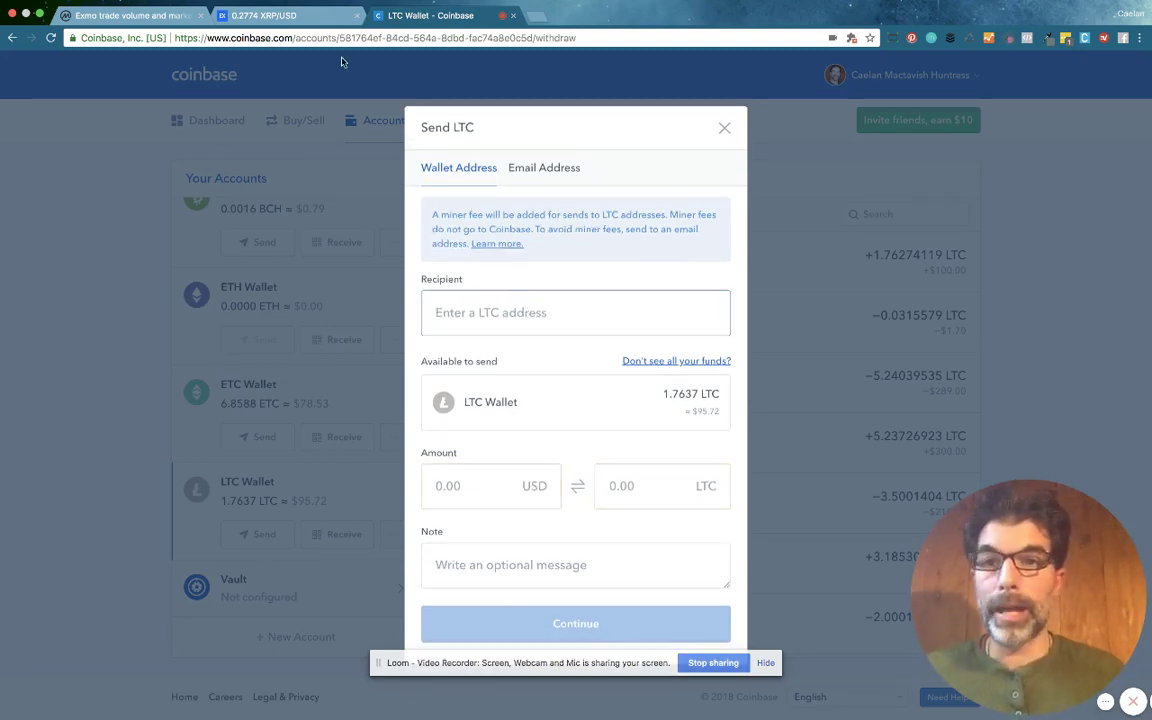
In Exmo's Finance balances, open the LTC deposit and copy the Litecoin deposit address
{"action": "left_click", "coordinate": [300, 17]}
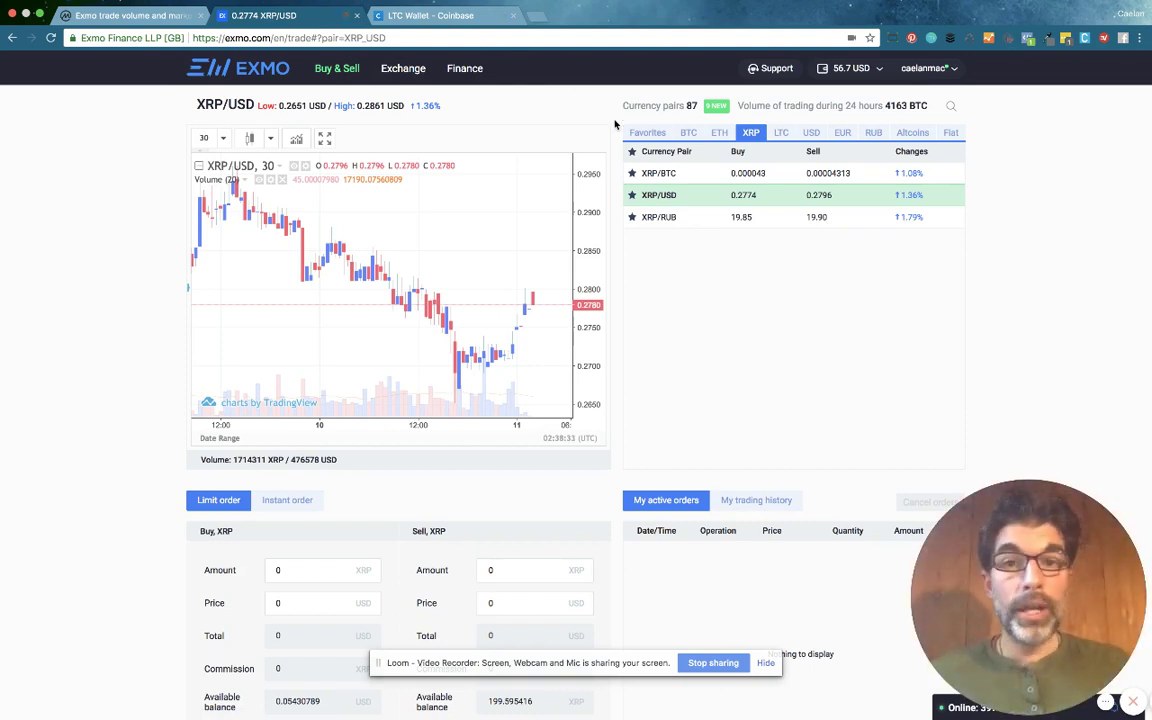
{"action": "left_click", "coordinate": [465, 68]}
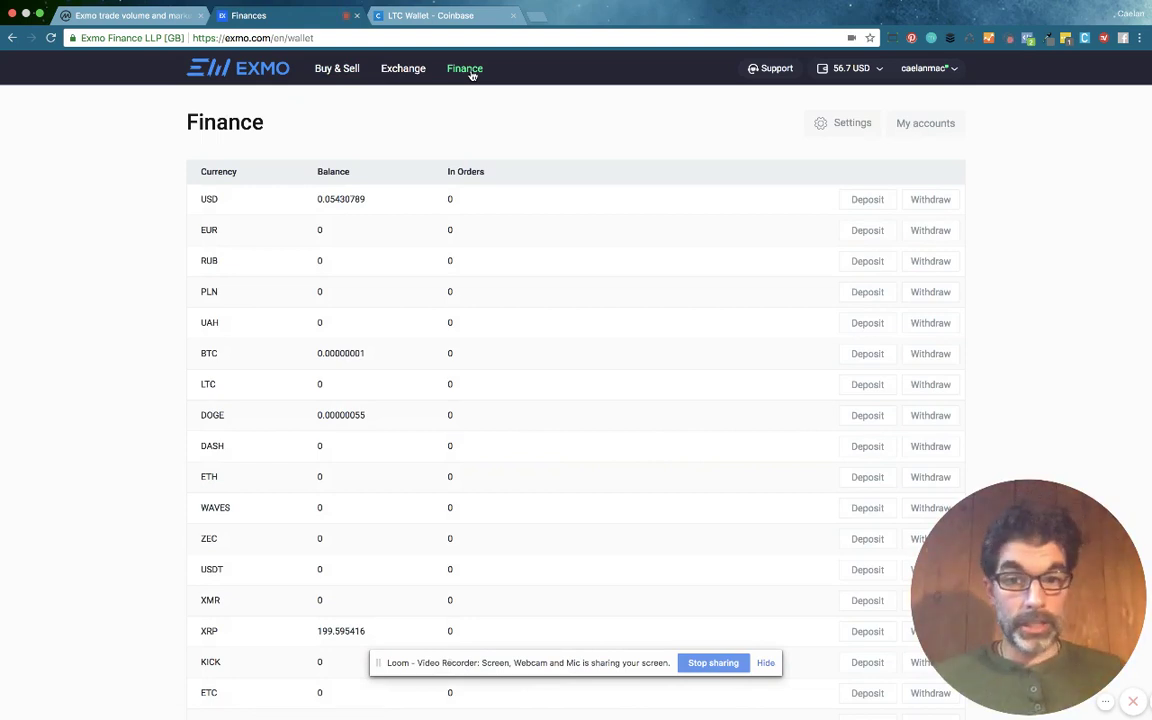
{"action": "scroll", "coordinate": [472, 76], "scroll_direction": "down", "scroll_amount": 3}
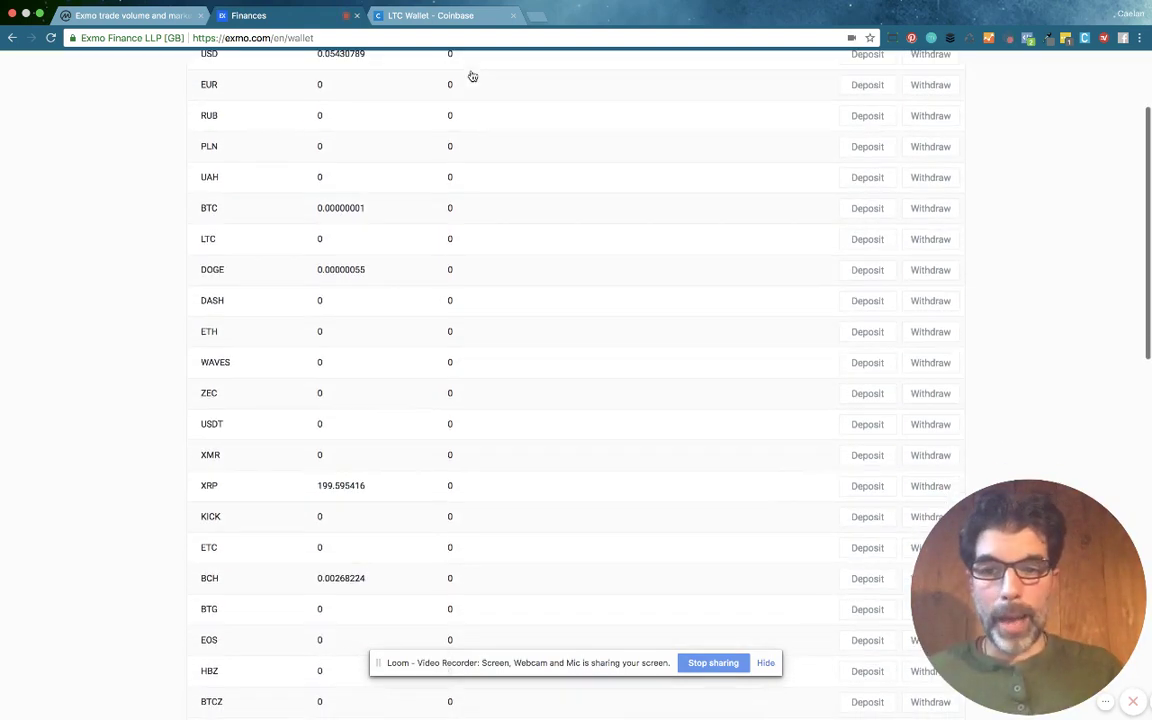
{"action": "scroll", "coordinate": [472, 76], "scroll_direction": "down", "scroll_amount": 2}
{"action": "scroll", "coordinate": [472, 76], "scroll_direction": "down", "scroll_amount": 3}
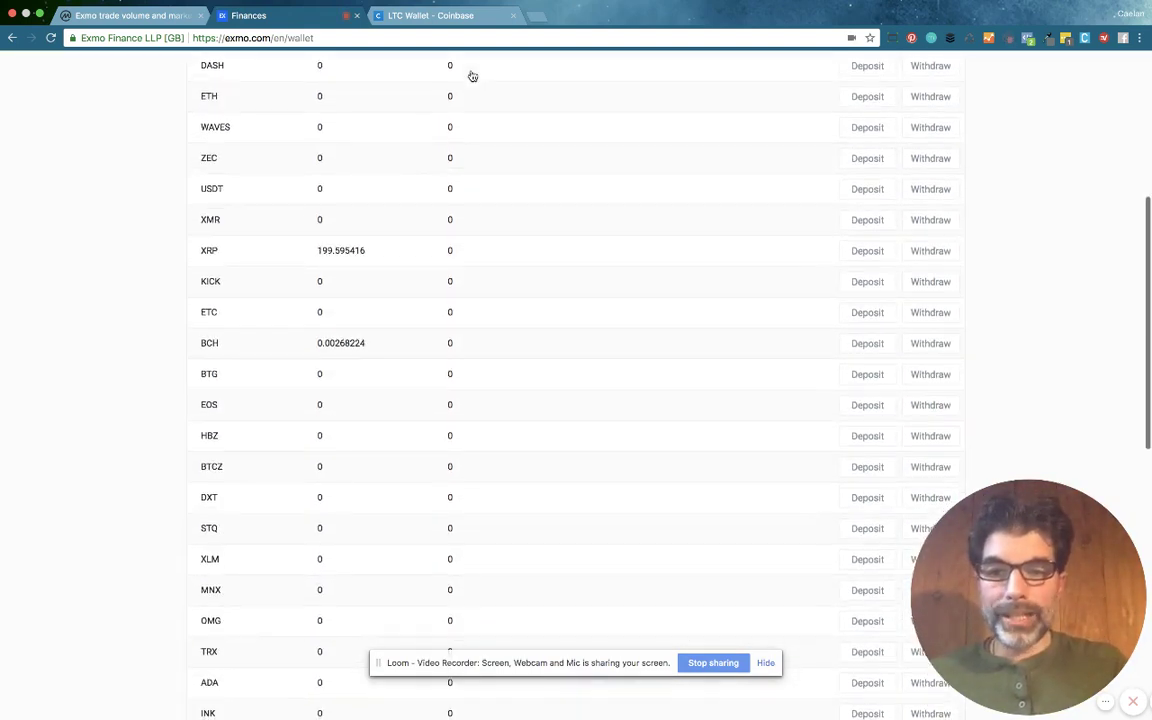
{"action": "scroll", "coordinate": [472, 76], "scroll_direction": "up", "scroll_amount": 5}
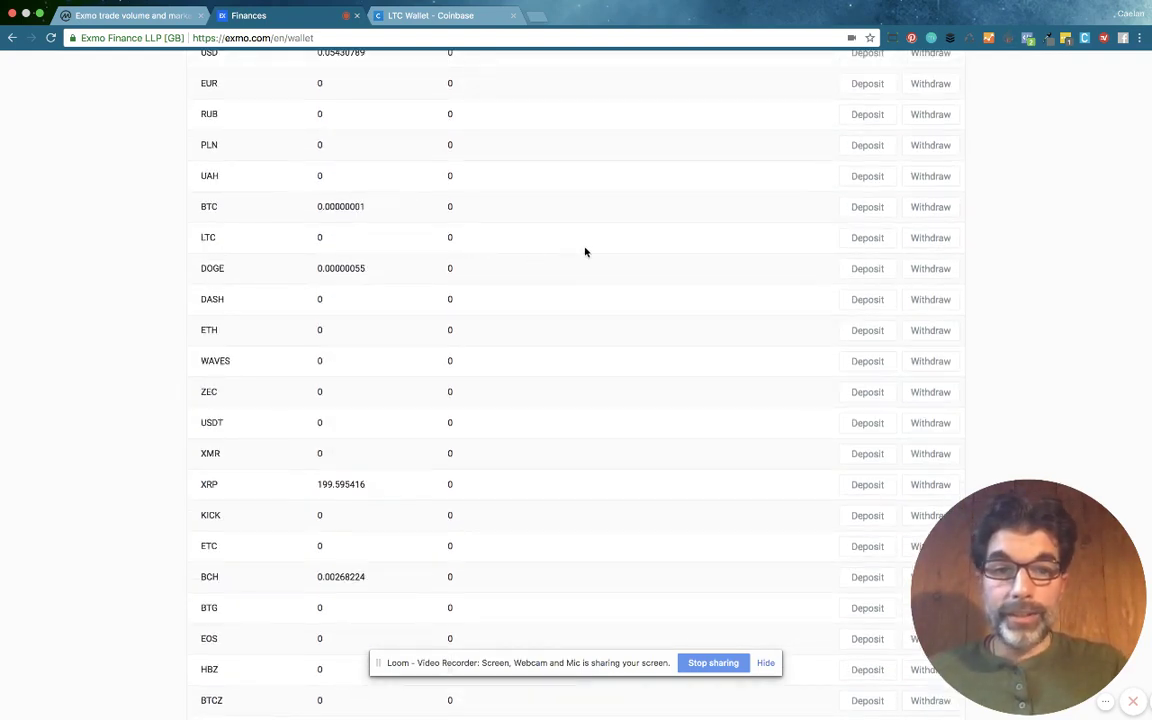
{"action": "left_click", "coordinate": [862, 238]}
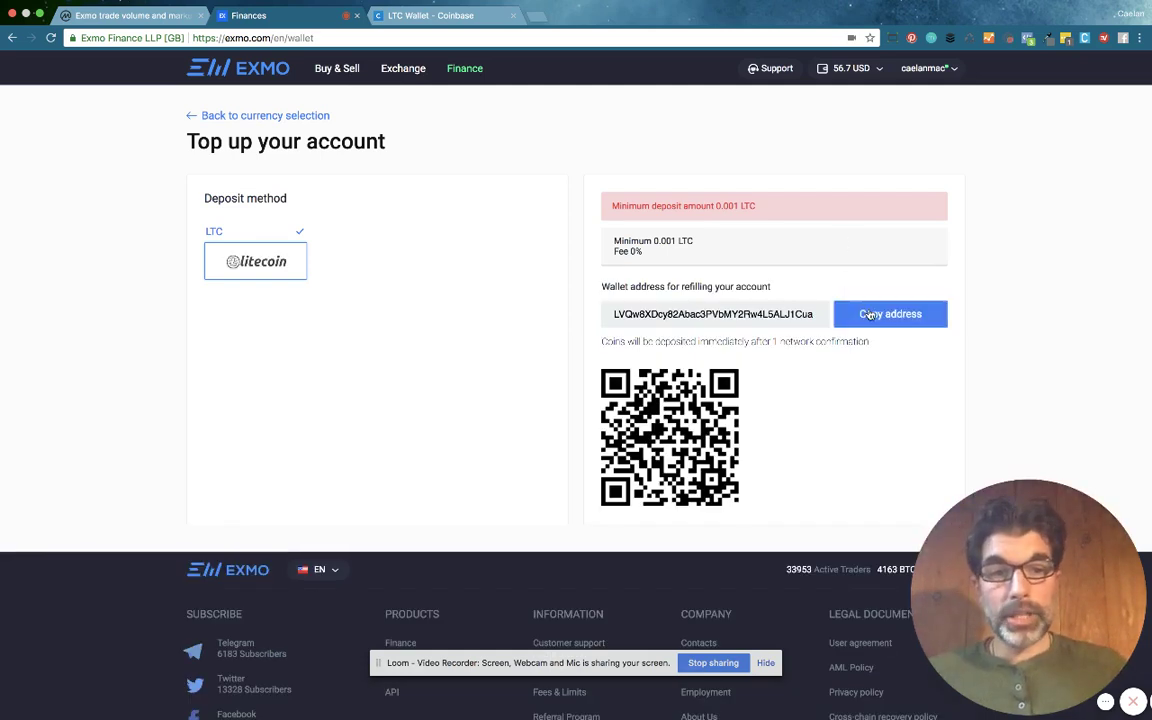
{"action": "left_click", "coordinate": [871, 314]}
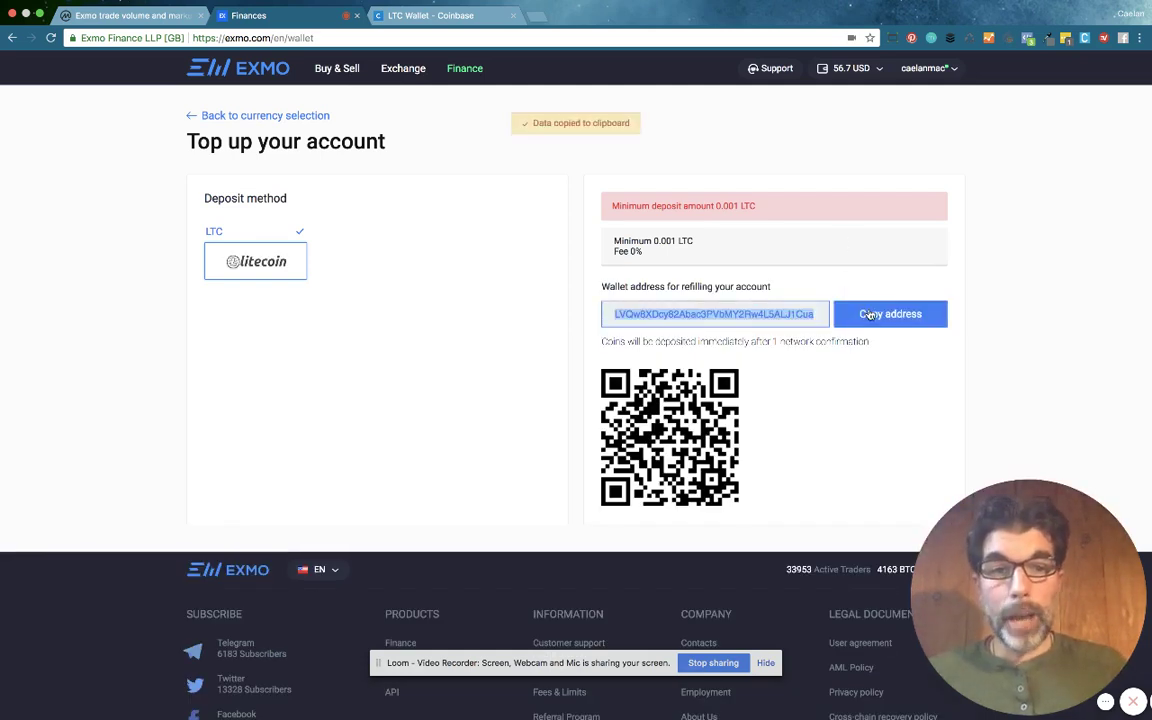
Paste the Exmo Litecoin deposit address into Coinbase's Recipient field
{"action": "left_click", "coordinate": [435, 17]}
{"action": "left_click", "coordinate": [527, 291]}
{"action": "key", "text": "super+v"}
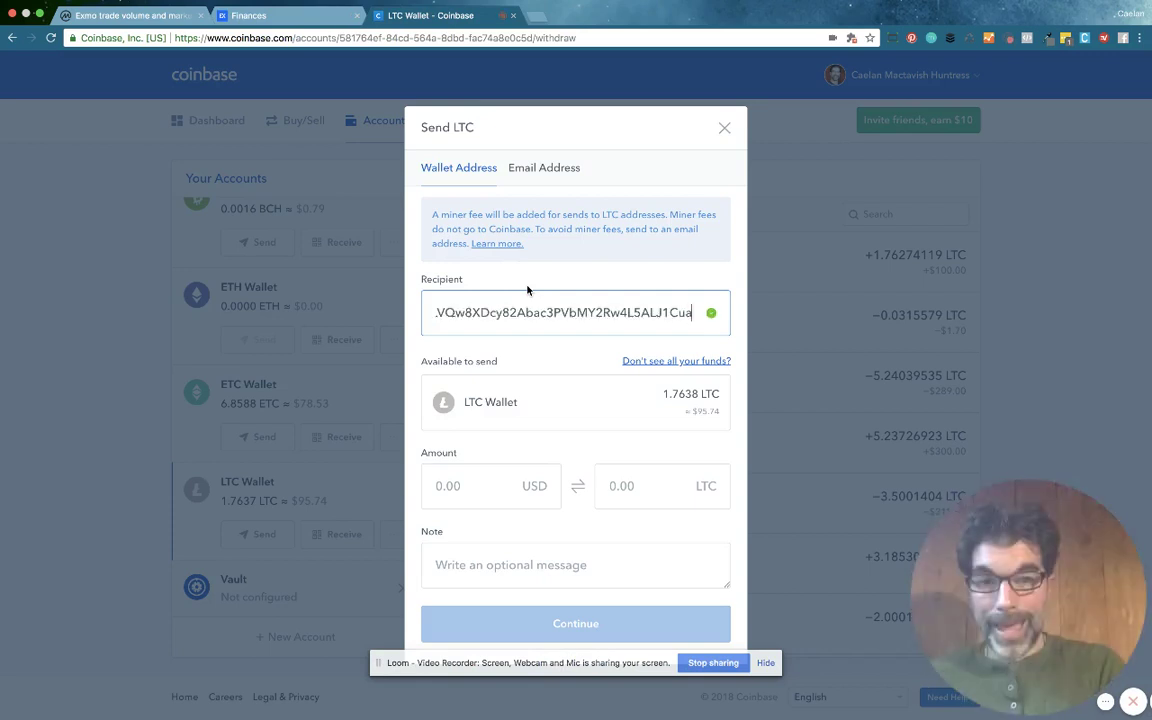
Send Max, then lower the amount to 95.90 USD (1.76319151 LTC) and continue
{"action": "left_click", "coordinate": [519, 494]}
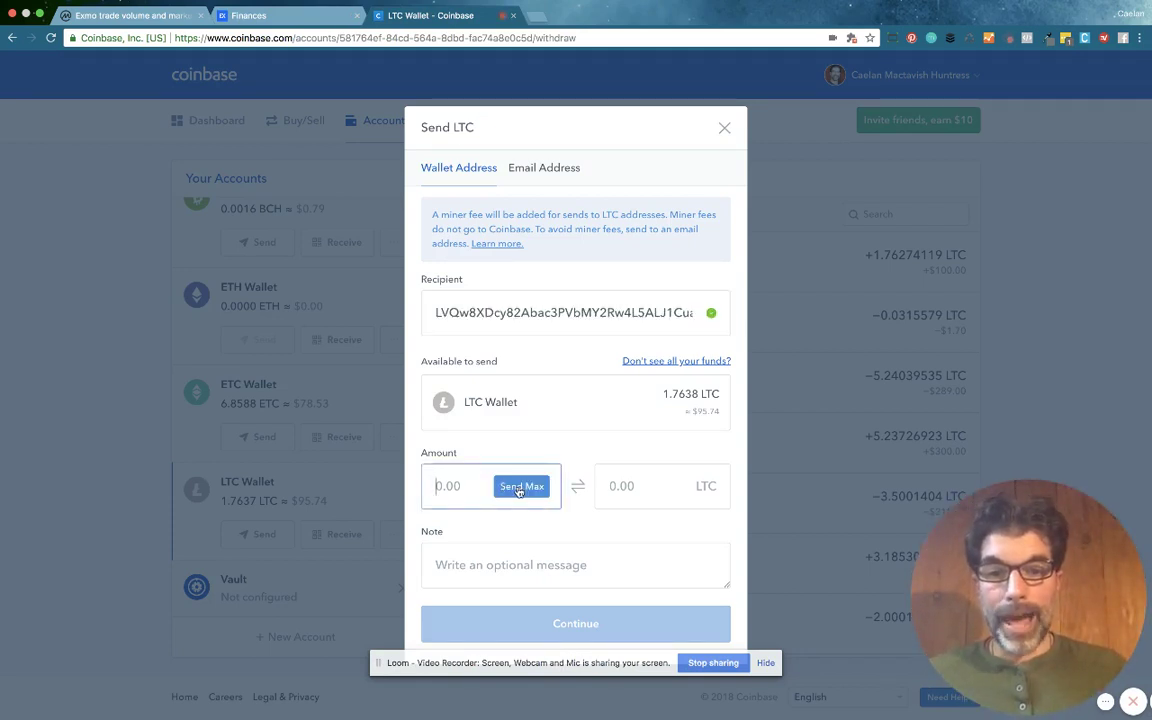
{"action": "left_click", "coordinate": [522, 489]}
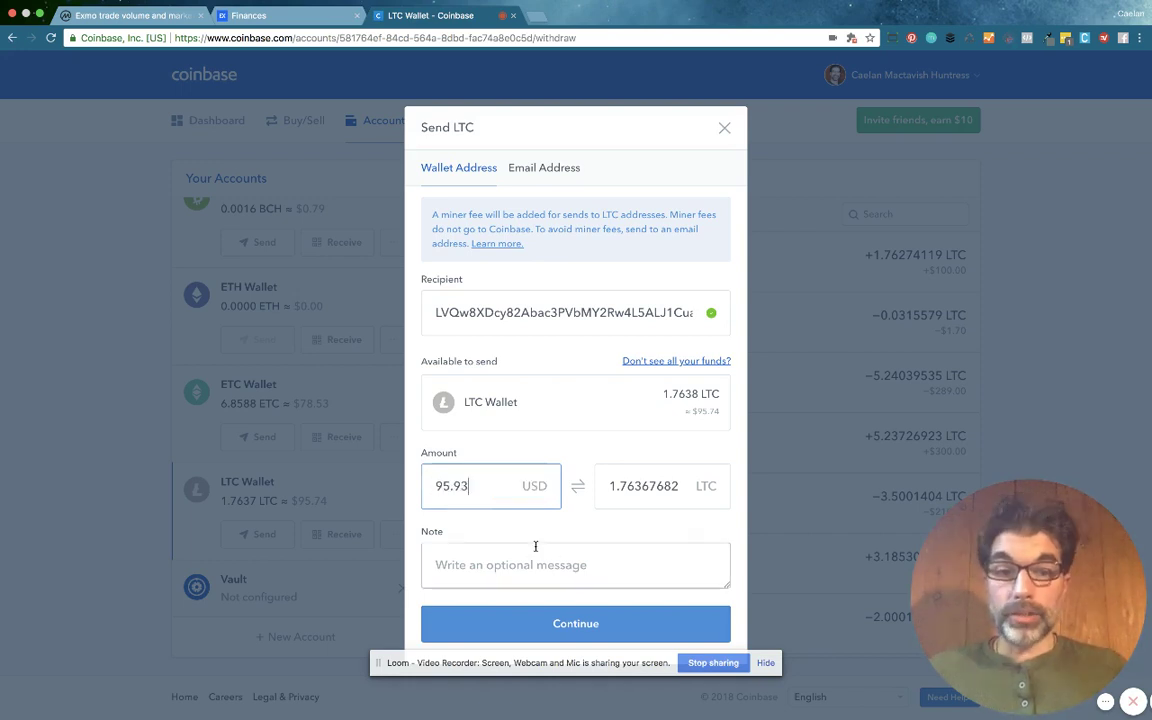
{"action": "left_click", "coordinate": [535, 546]}
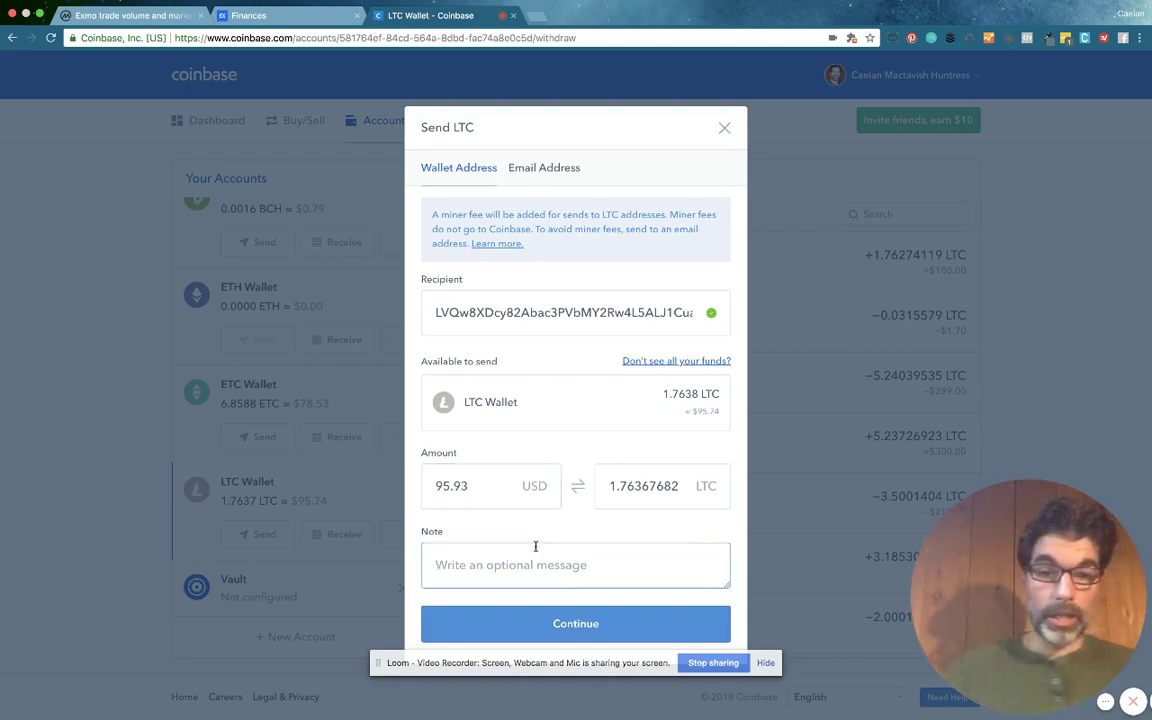
{"action": "left_click", "coordinate": [540, 624]}
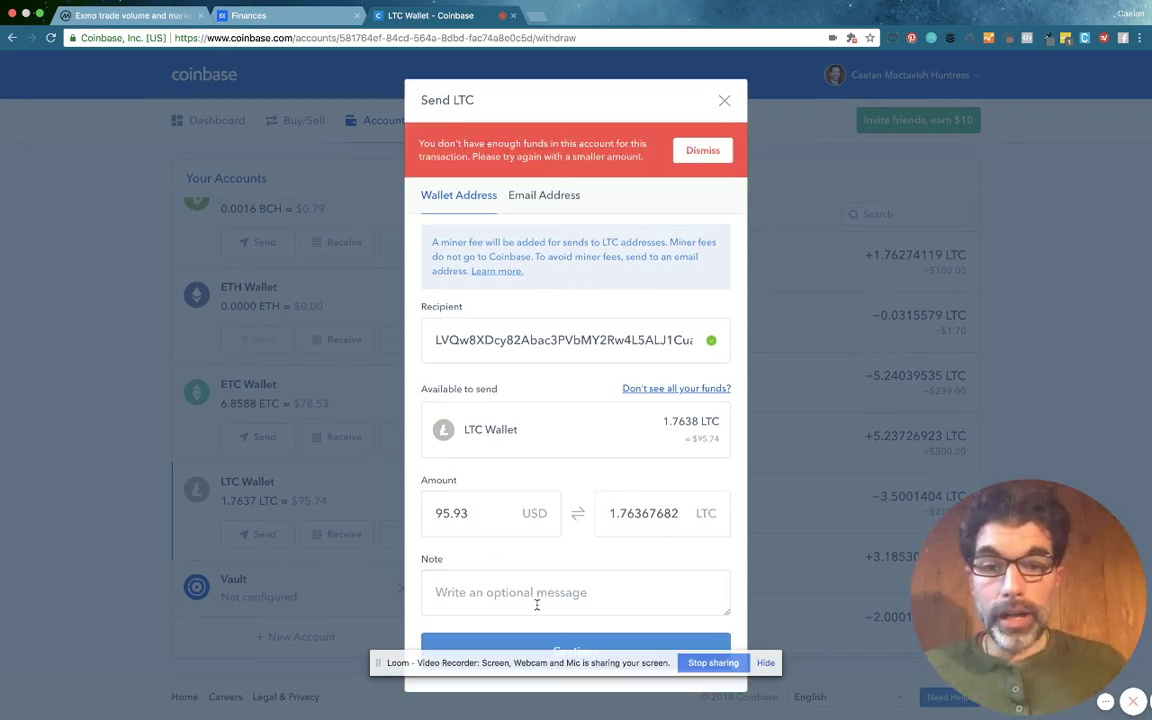
{"action": "left_click", "coordinate": [475, 518]}
{"action": "key", "text": "BackSpace"}
{"action": "type", "text": "0"}
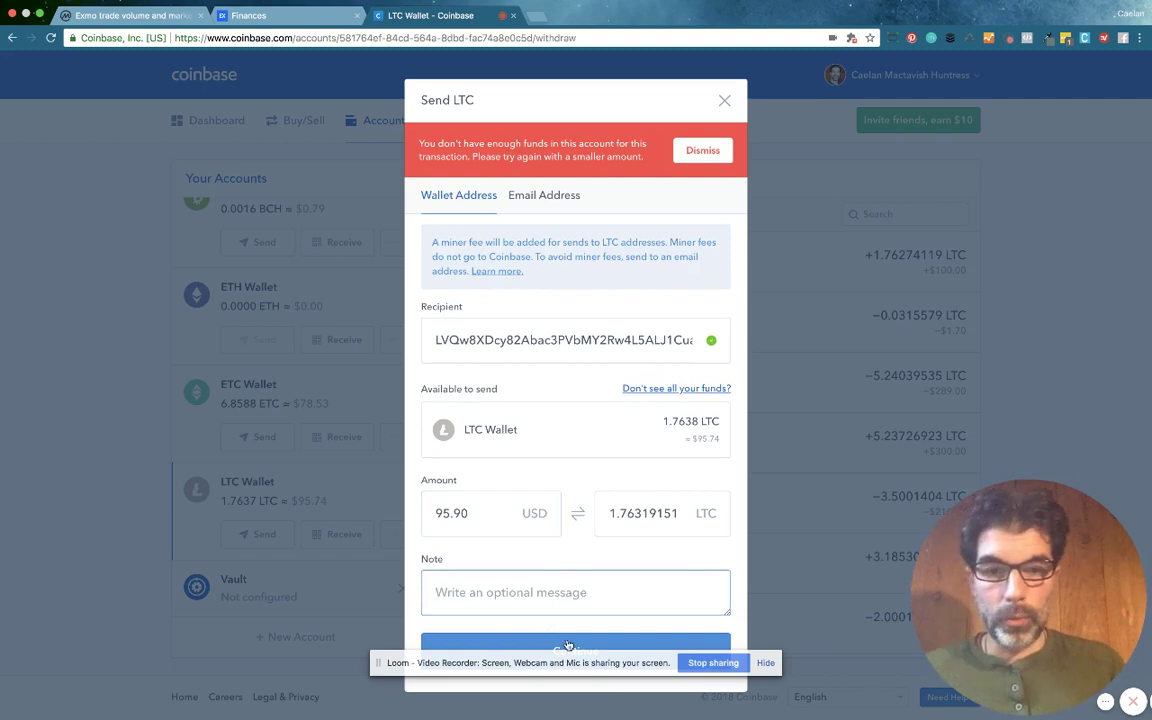
{"action": "left_click", "coordinate": [571, 646]}
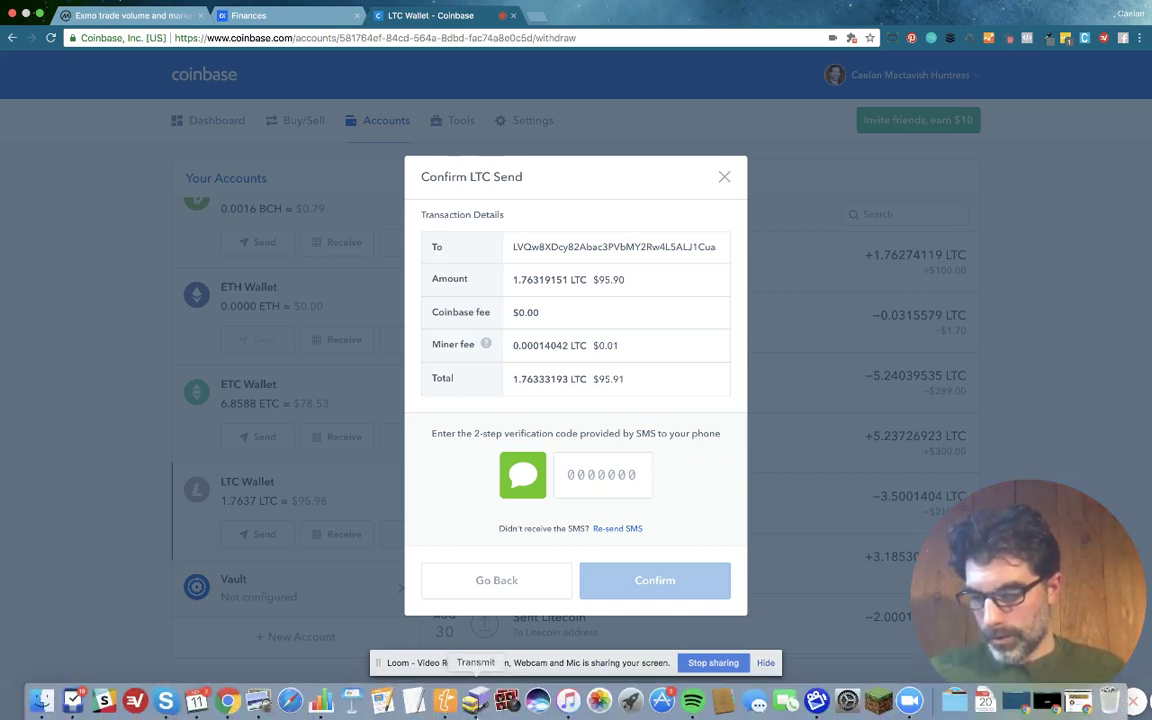
Enter the SMS verification code and submit it to confirm the Litecoin send
{"action": "left_click", "coordinate": [597, 469]}
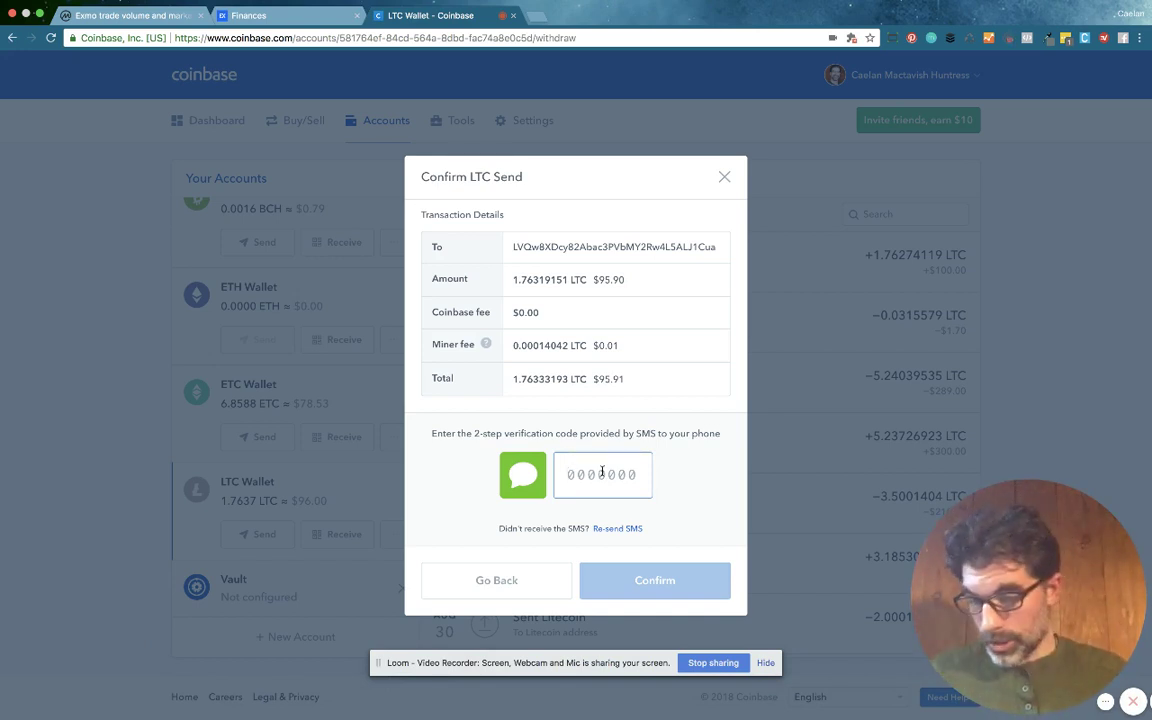
{"action": "mouse_move", "coordinate": [1052, 511]}
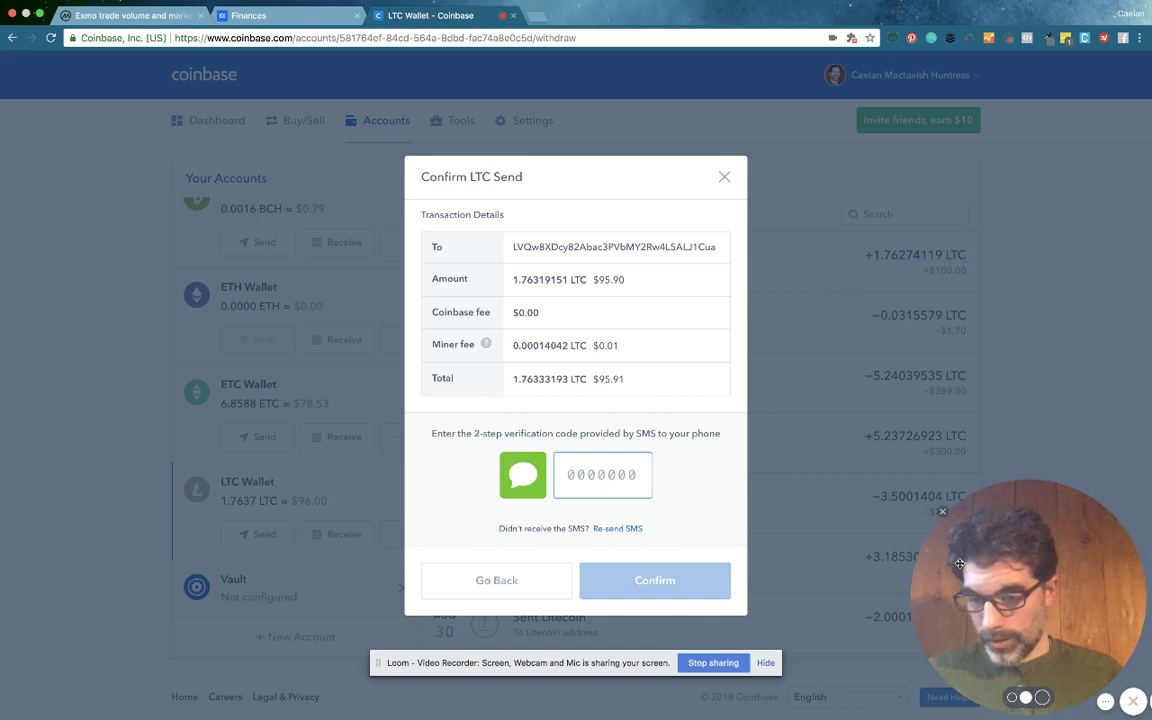
{"action": "left_click_drag", "start_coordinate": [959, 563], "coordinate": [926, 563]}
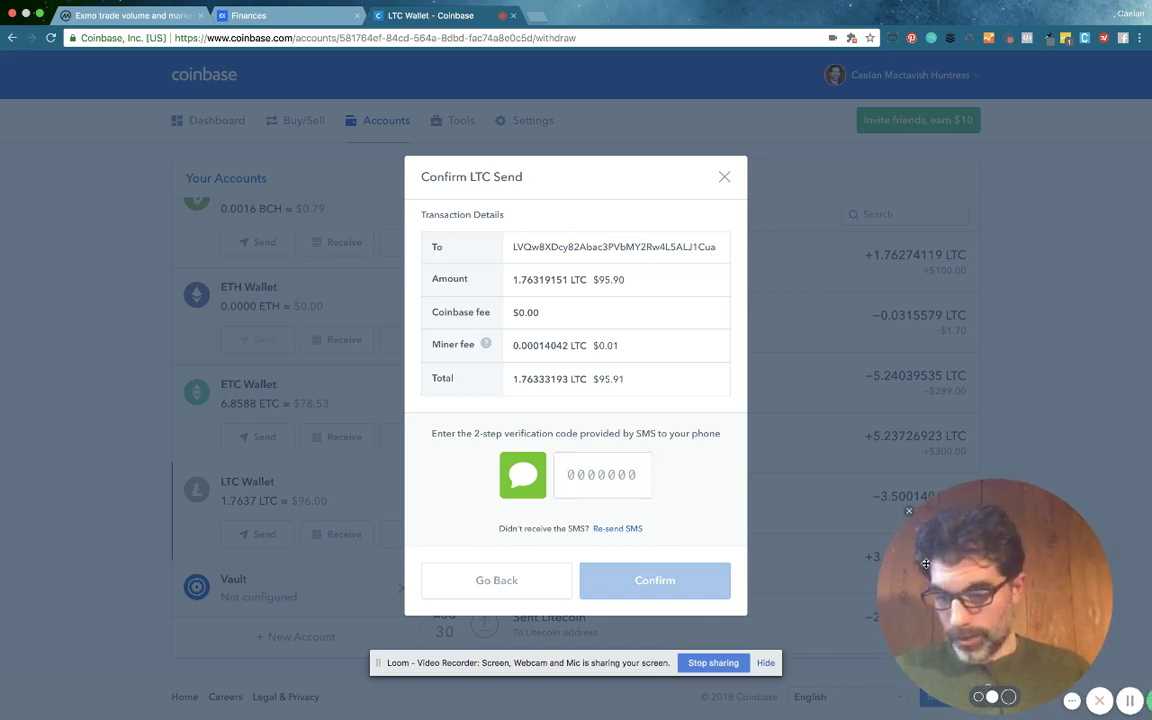
{"action": "left_click", "coordinate": [605, 476]}
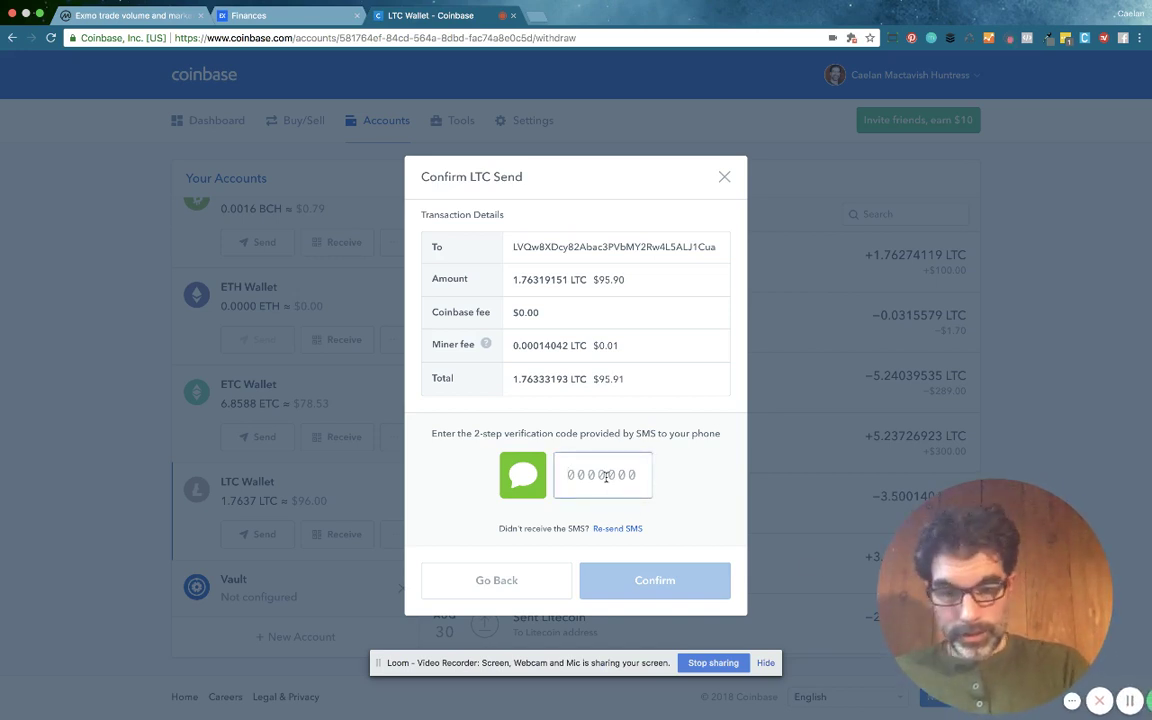
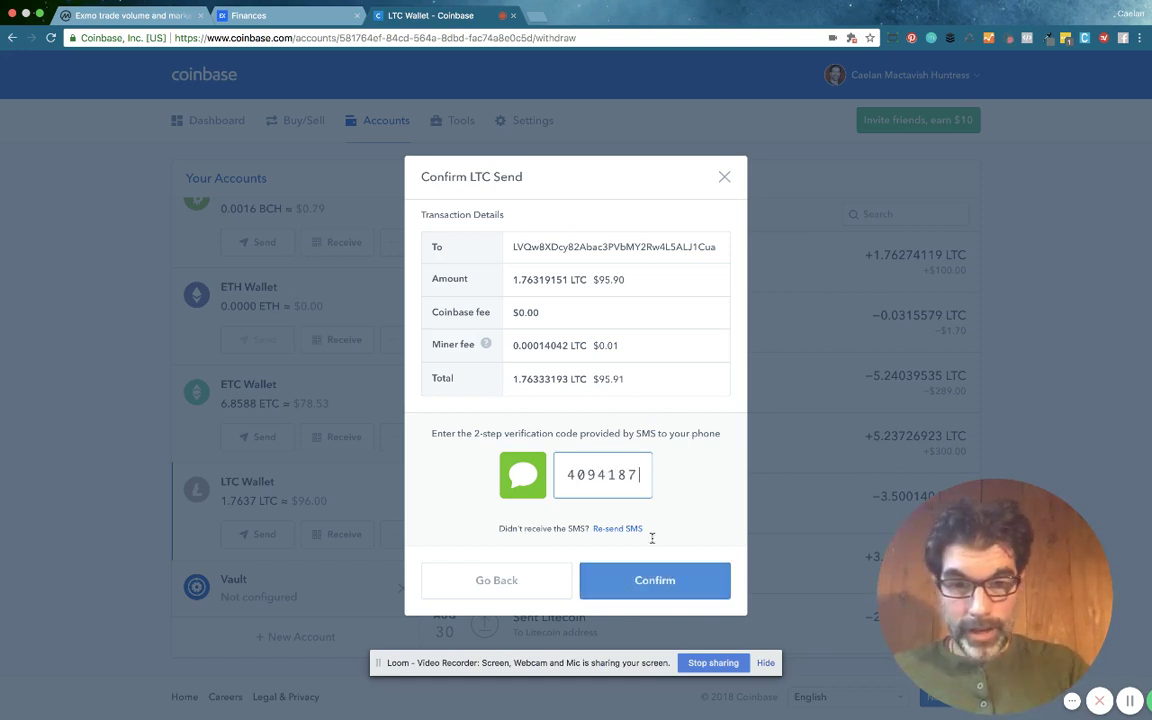
{"action": "left_click", "coordinate": [693, 582]}
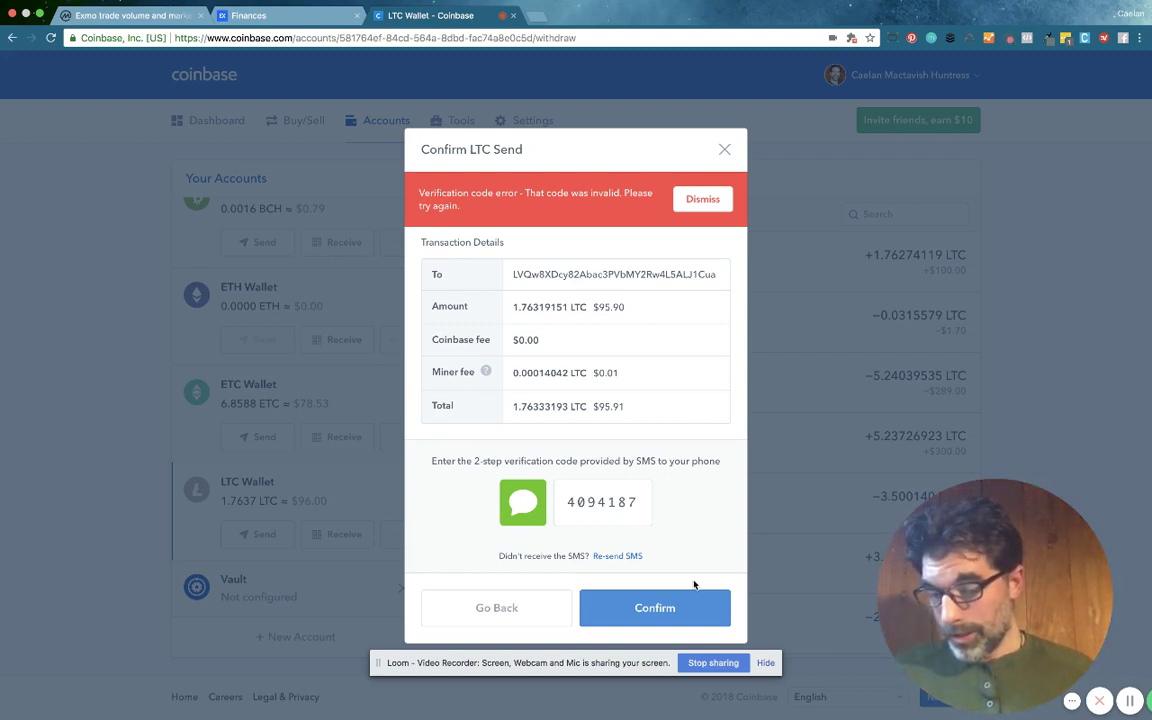
Replace the rejected code with the new SMS code and confirm the 1.76319151 LTC send
{"action": "double_click", "coordinate": [594, 494]}
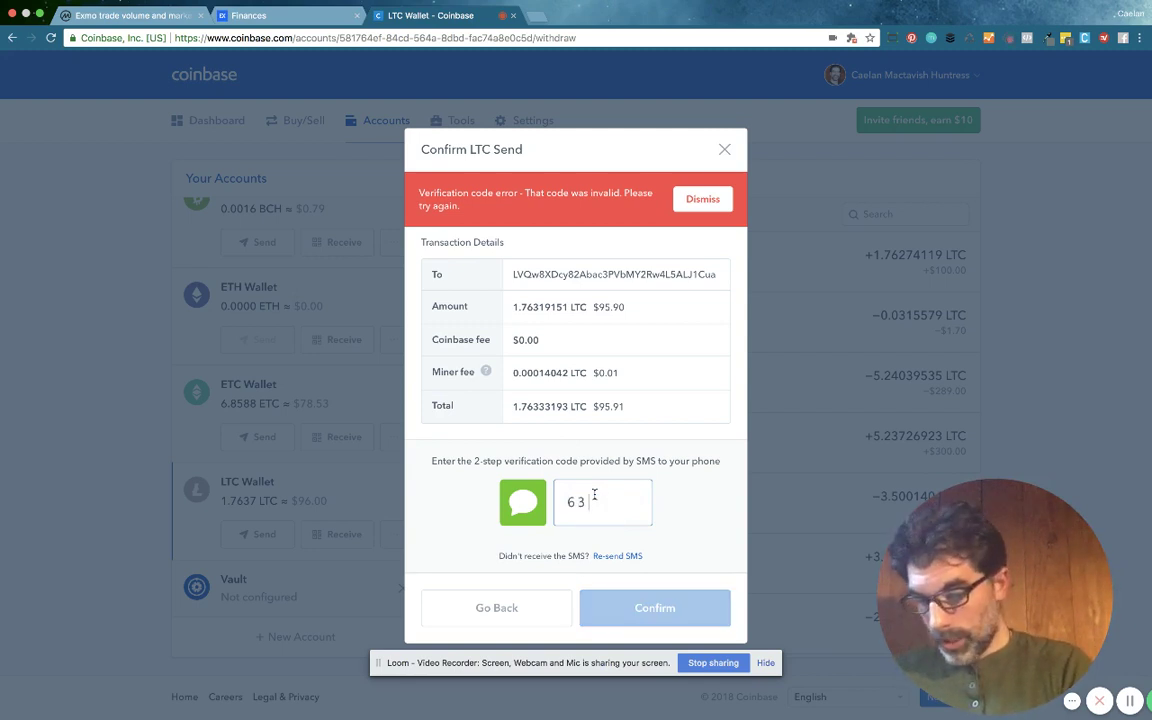
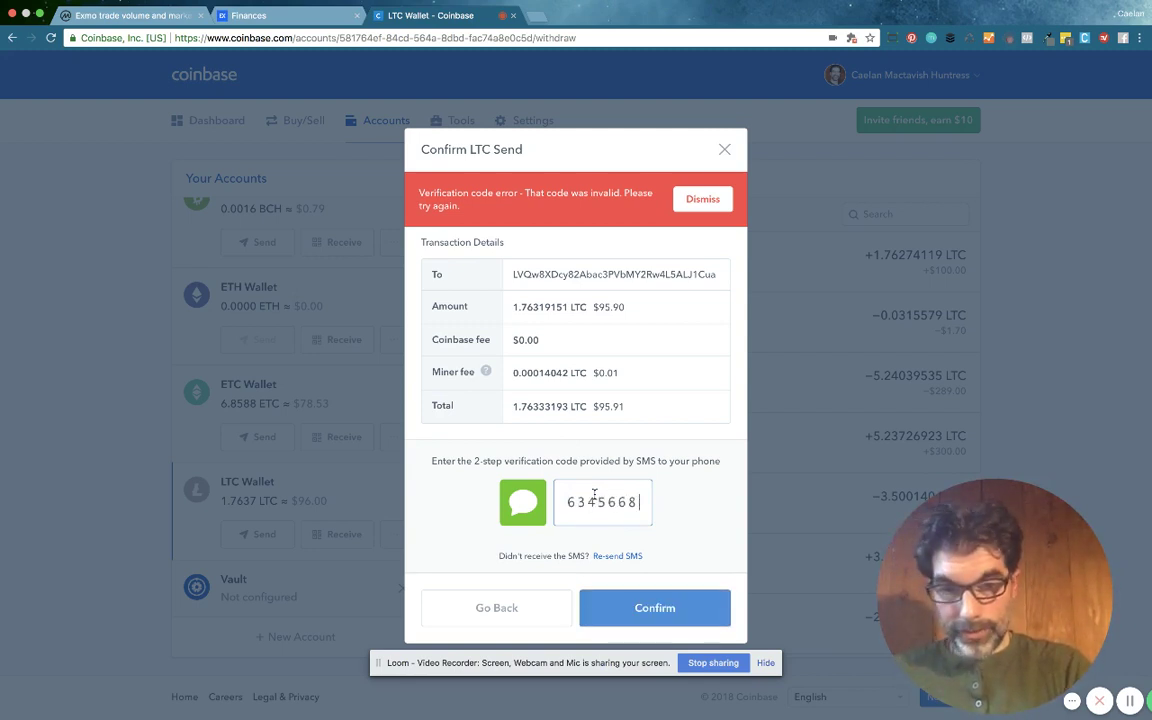
{"action": "left_click", "coordinate": [642, 605]}
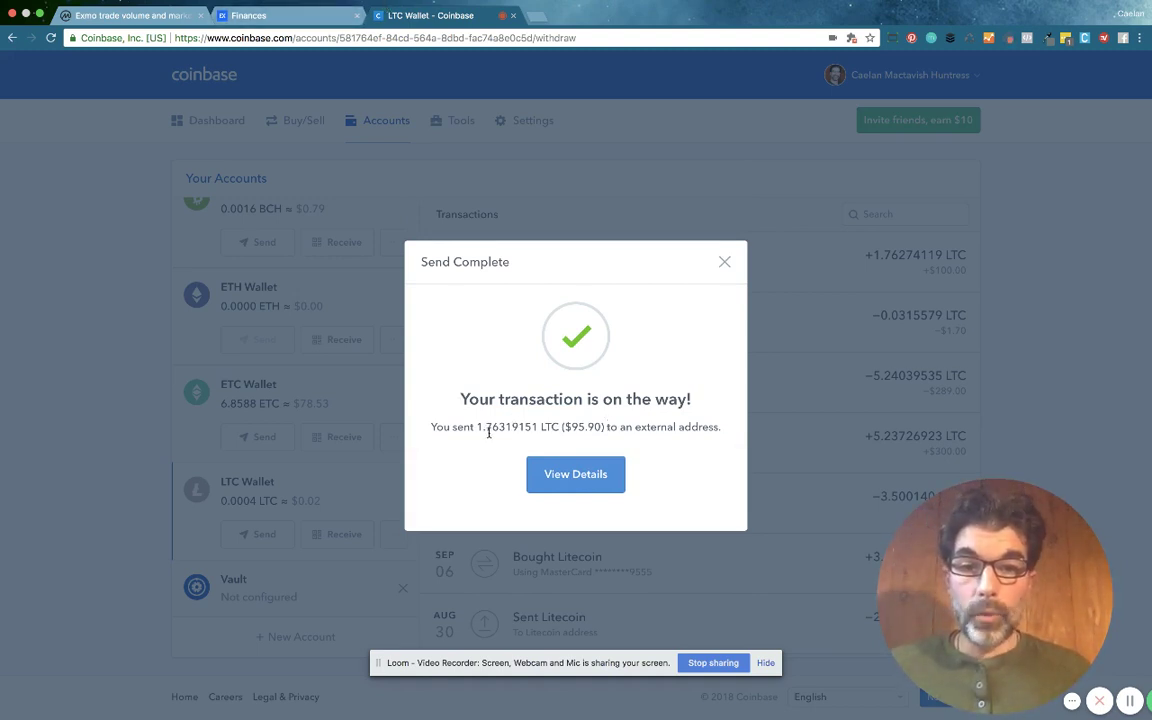
Back in Exmo, check the per-currency balances (about 199.6 XRP), then open the Exchange page
{"action": "left_click", "coordinate": [298, 18]}
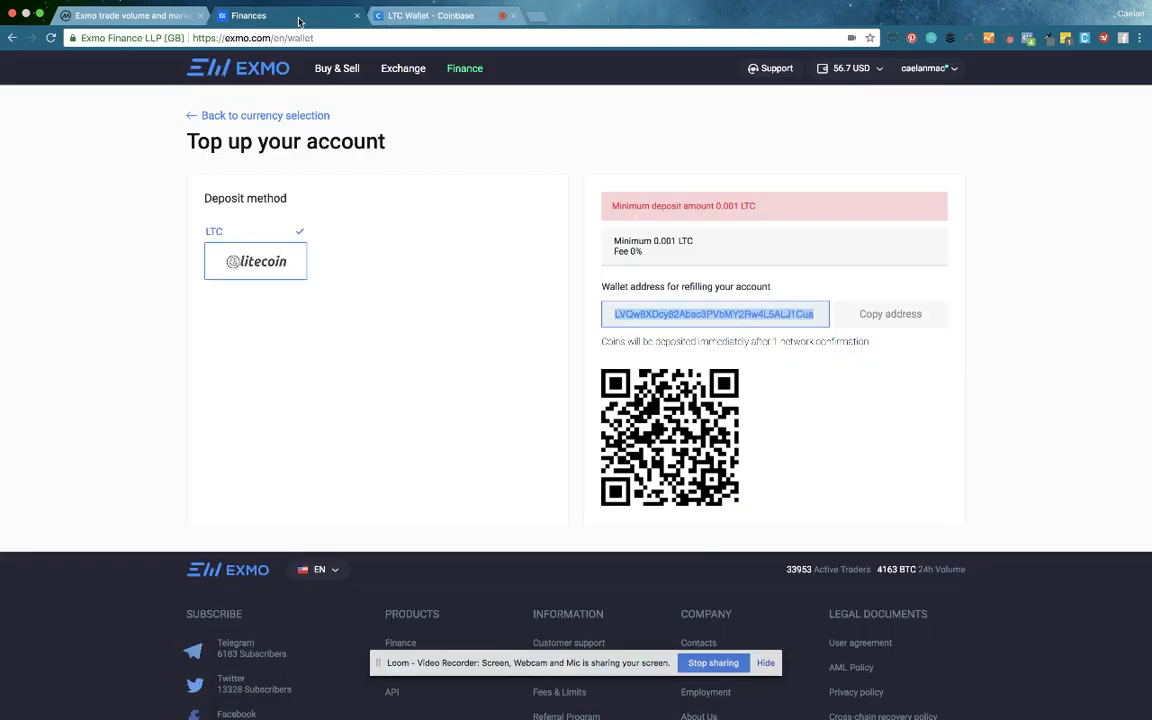
{"action": "left_click", "coordinate": [457, 72]}
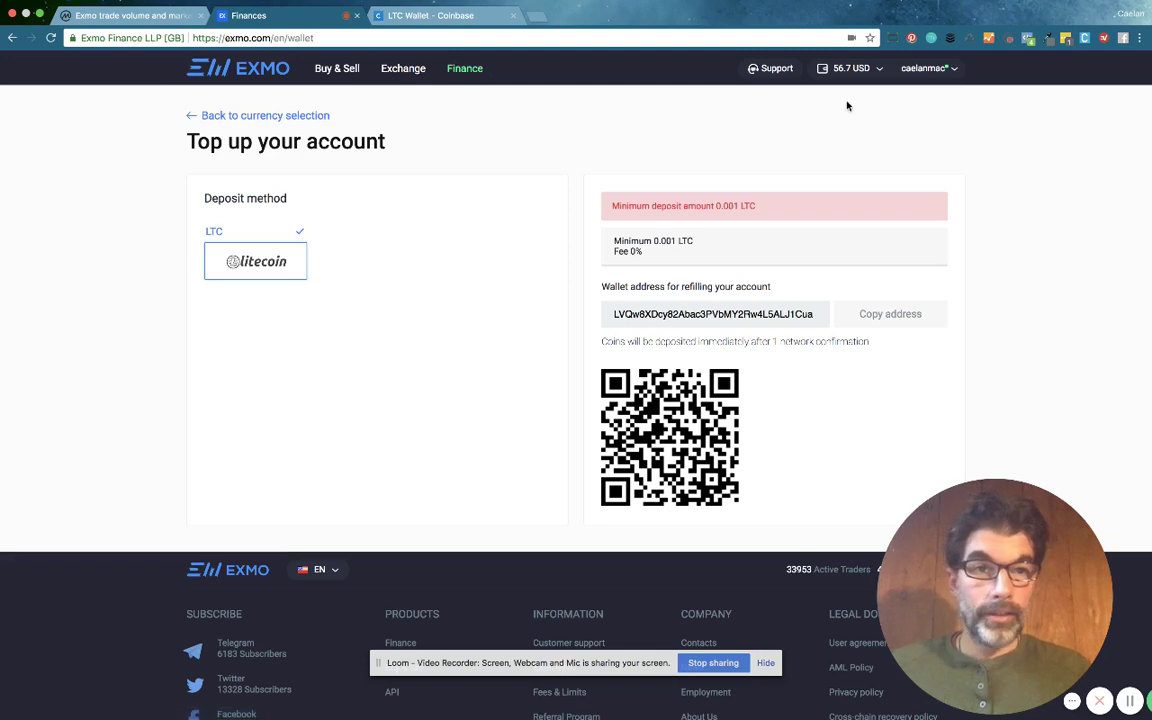
{"action": "left_click", "coordinate": [852, 68]}
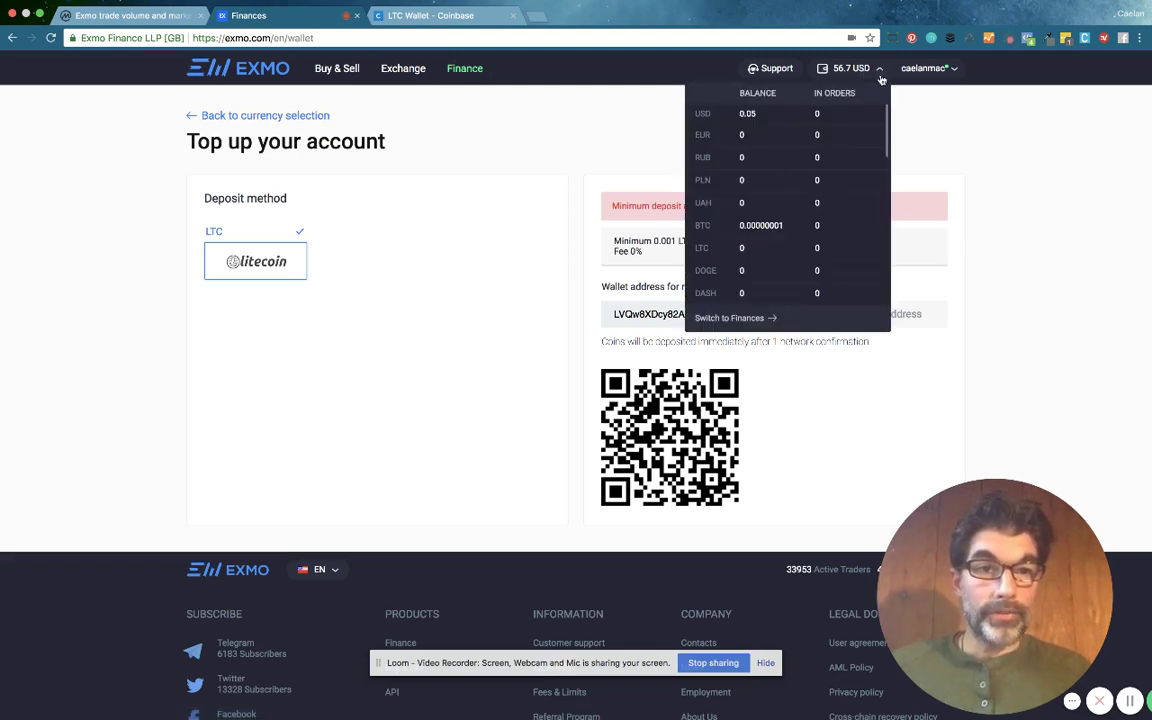
{"action": "left_click", "coordinate": [880, 70]}
{"action": "left_click", "coordinate": [880, 70]}
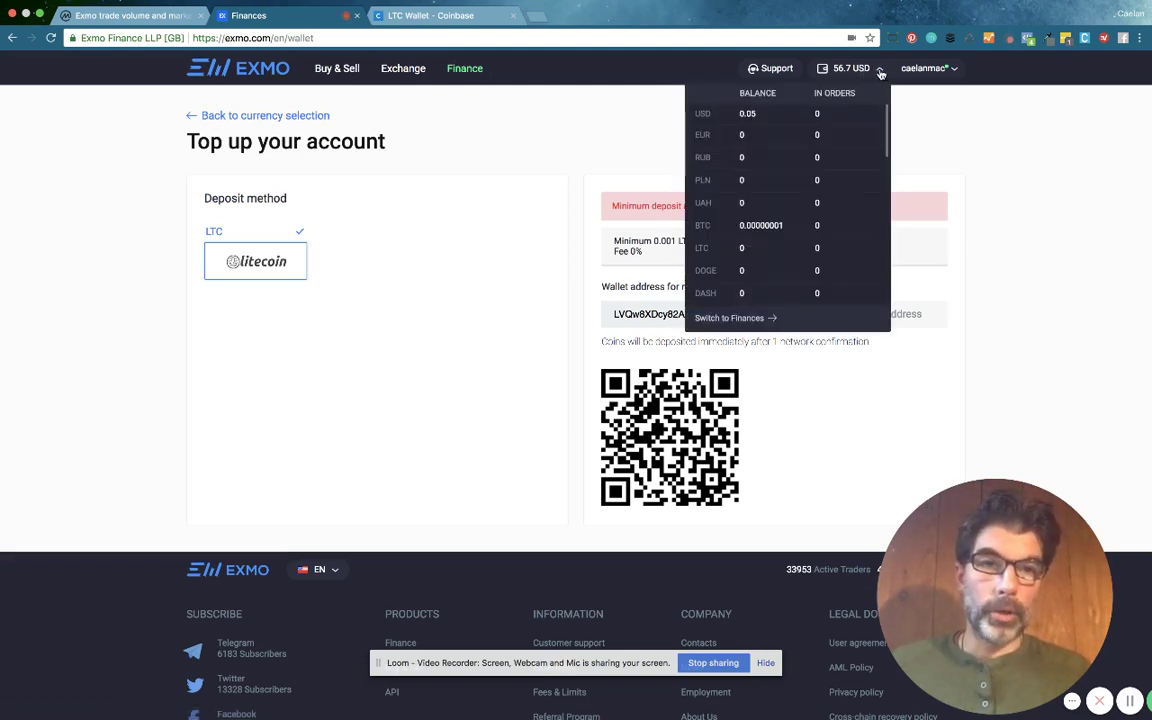
{"action": "scroll", "coordinate": [793, 160], "scroll_direction": "down", "scroll_amount": 4}
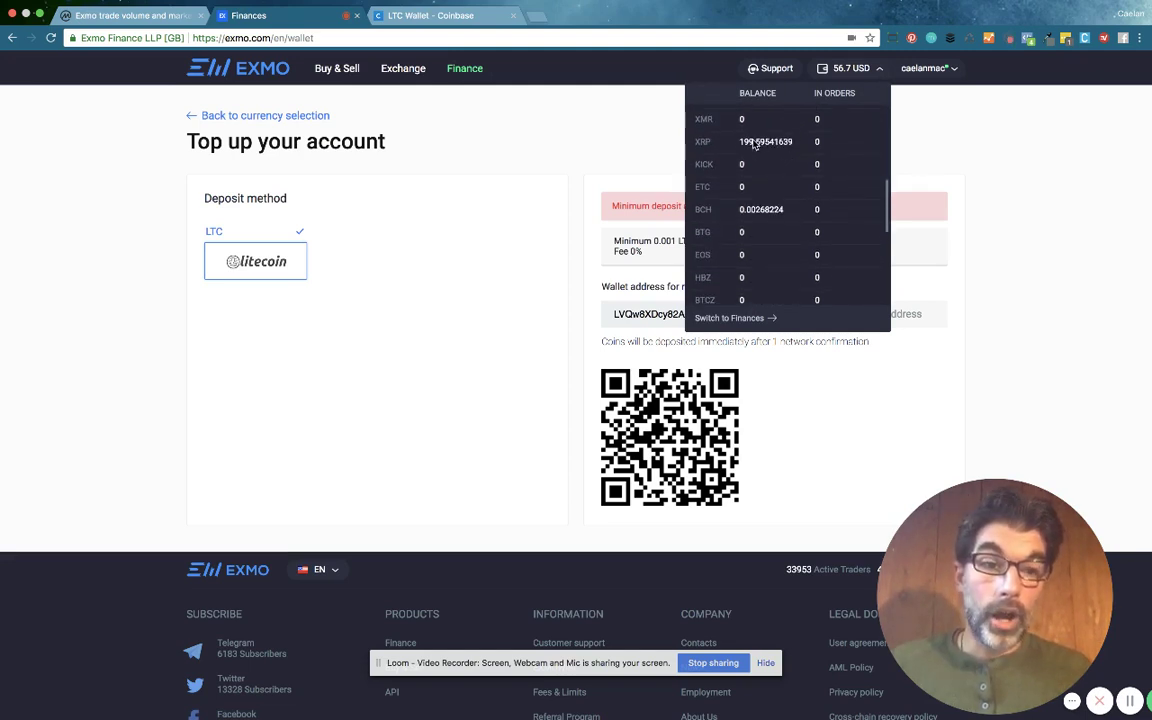
{"action": "left_click", "coordinate": [418, 74]}
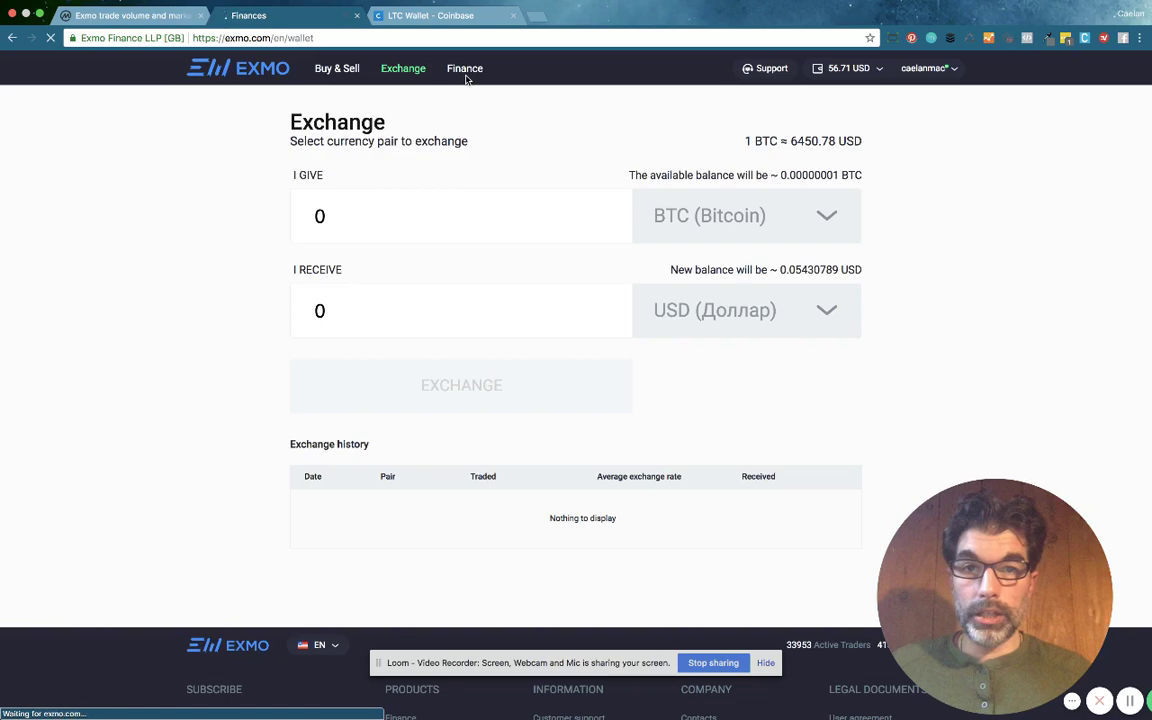
Scroll the Finance page balances: 199.595416 XRP, 0.05430789 USD and 0 LTC
{"action": "scroll", "coordinate": [411, 245], "scroll_direction": "down", "scroll_amount": 3}
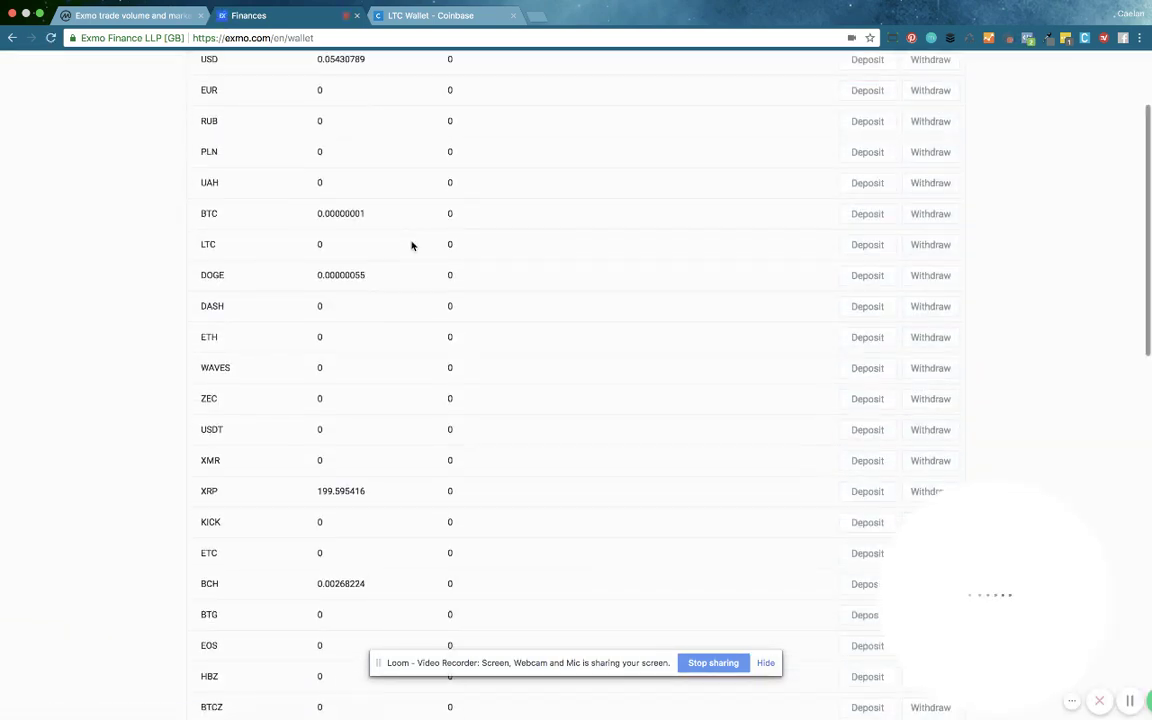
{"action": "scroll", "coordinate": [411, 245], "scroll_direction": "down", "scroll_amount": 2}
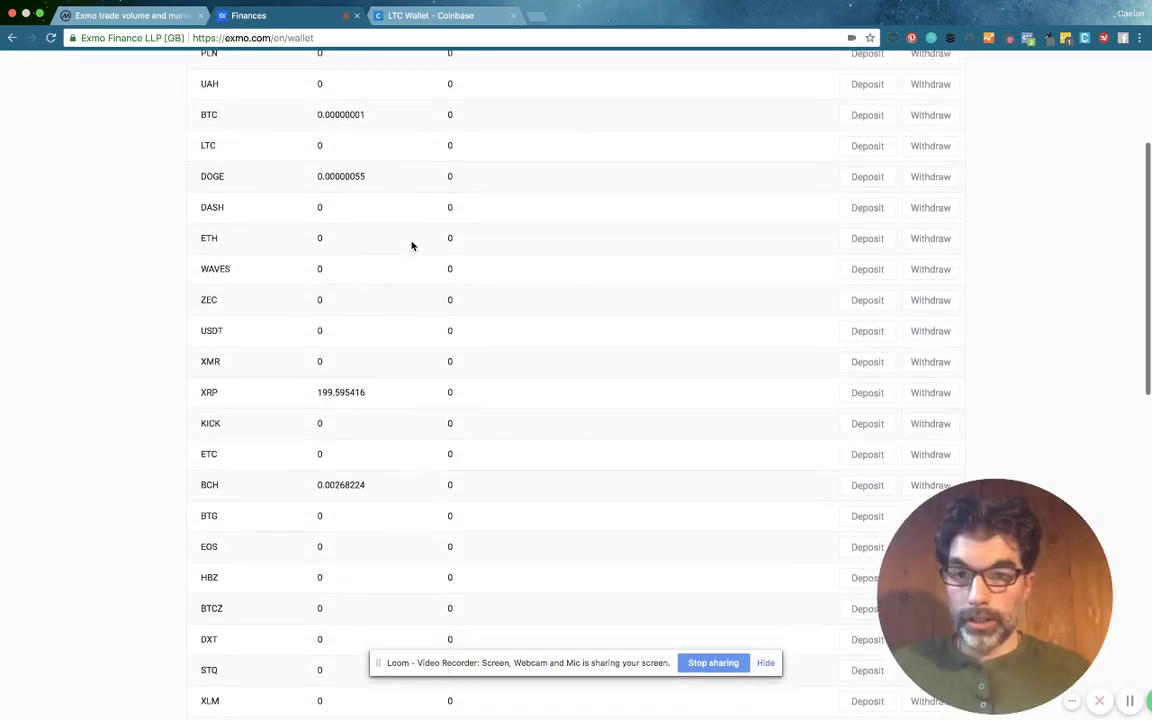
{"action": "scroll", "coordinate": [411, 245], "scroll_direction": "down", "scroll_amount": 2}
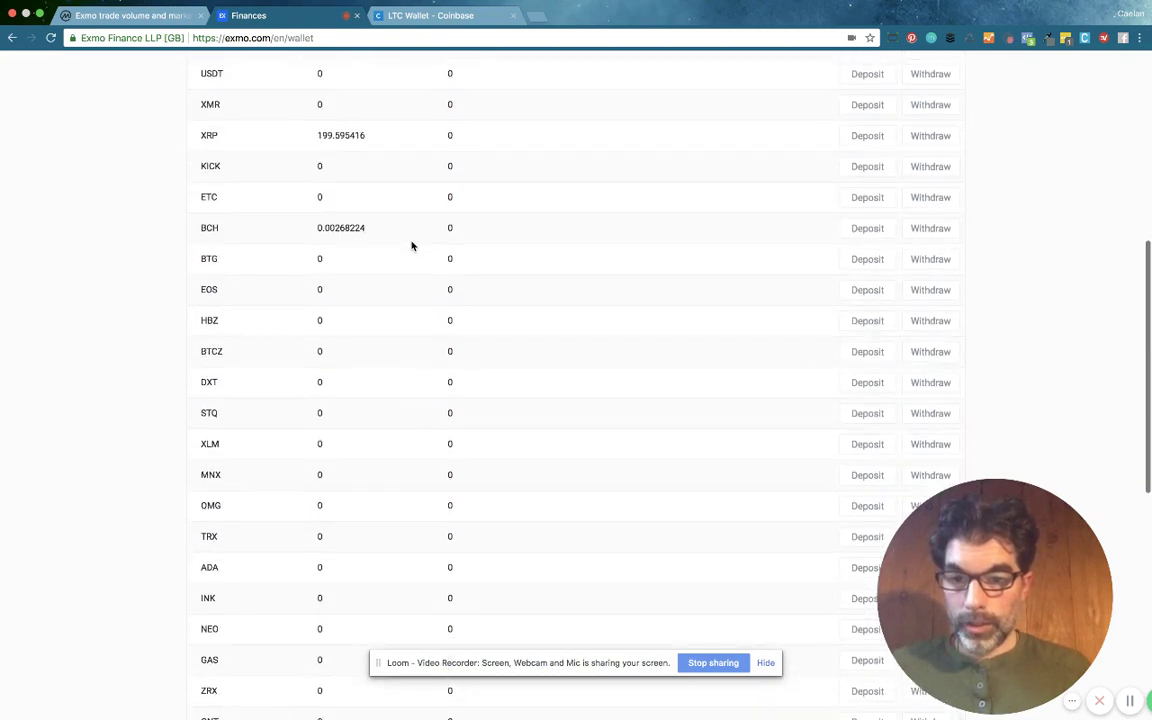
{"action": "scroll", "coordinate": [411, 245], "scroll_direction": "down", "scroll_amount": 2}
{"action": "scroll", "coordinate": [411, 245], "scroll_direction": "up", "scroll_amount": 10}
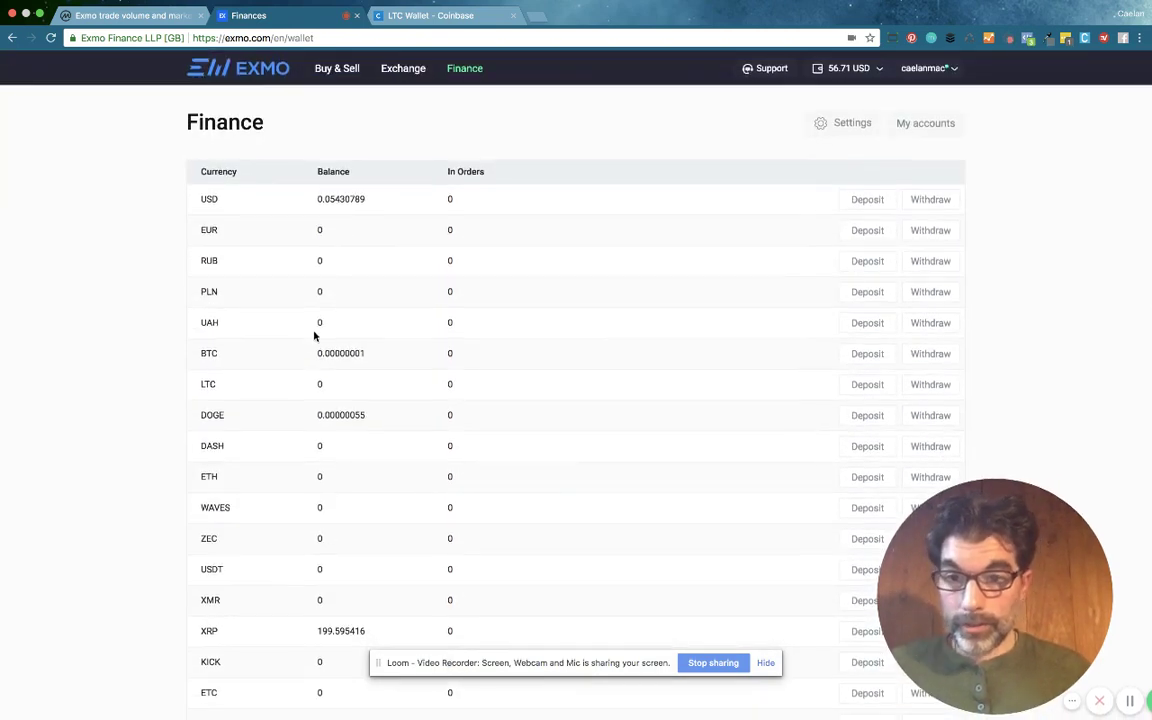
Go from Exchange to the Buy & Sell page and select the LTC/BTC pair under the LTC tab
{"action": "mouse_move", "coordinate": [868, 75]}
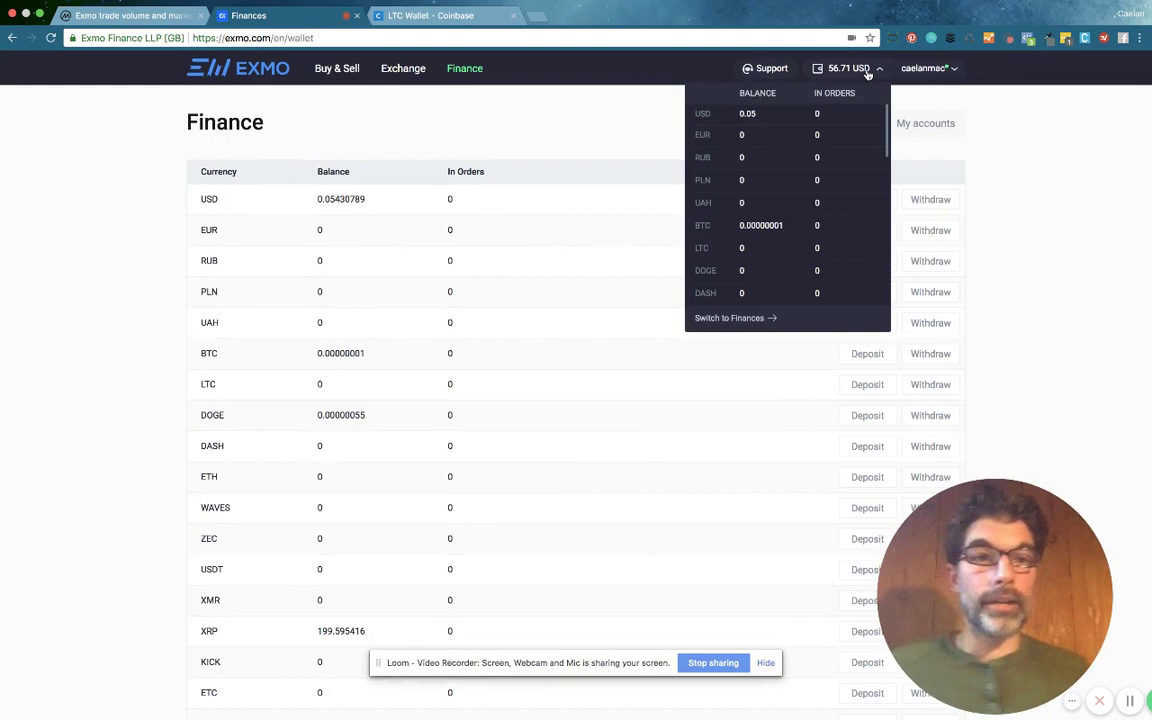
{"action": "left_click", "coordinate": [404, 70]}
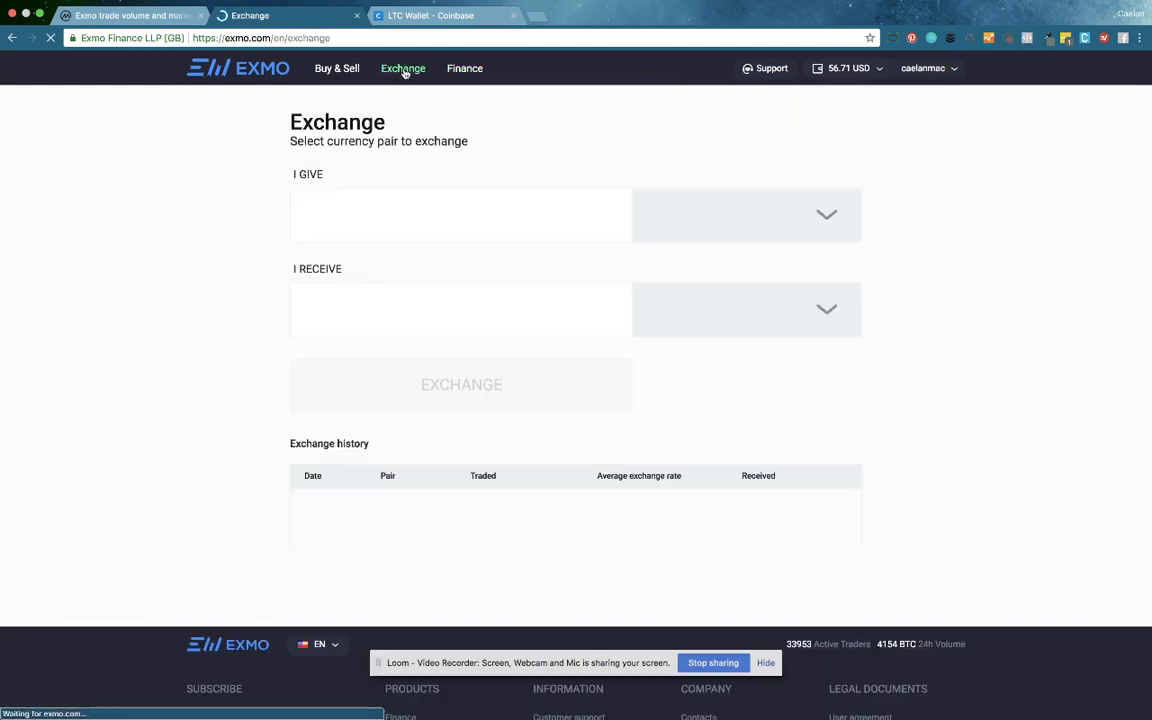
{"action": "left_click", "coordinate": [247, 71]}
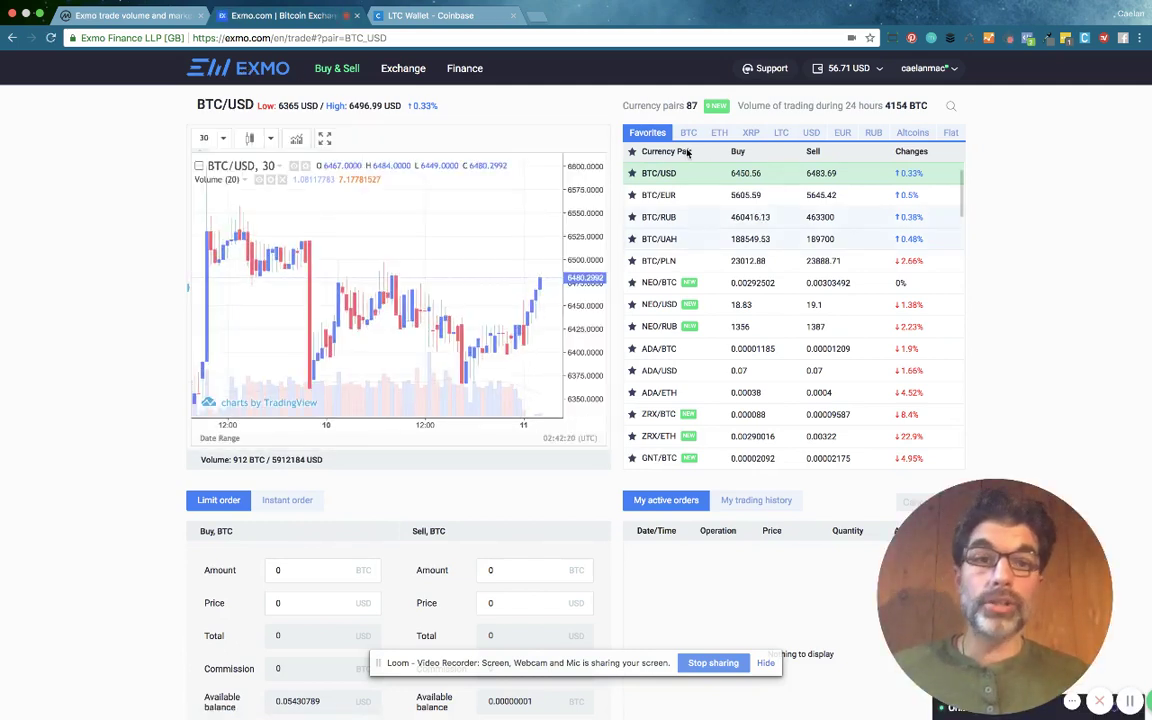
{"action": "left_click", "coordinate": [781, 135]}
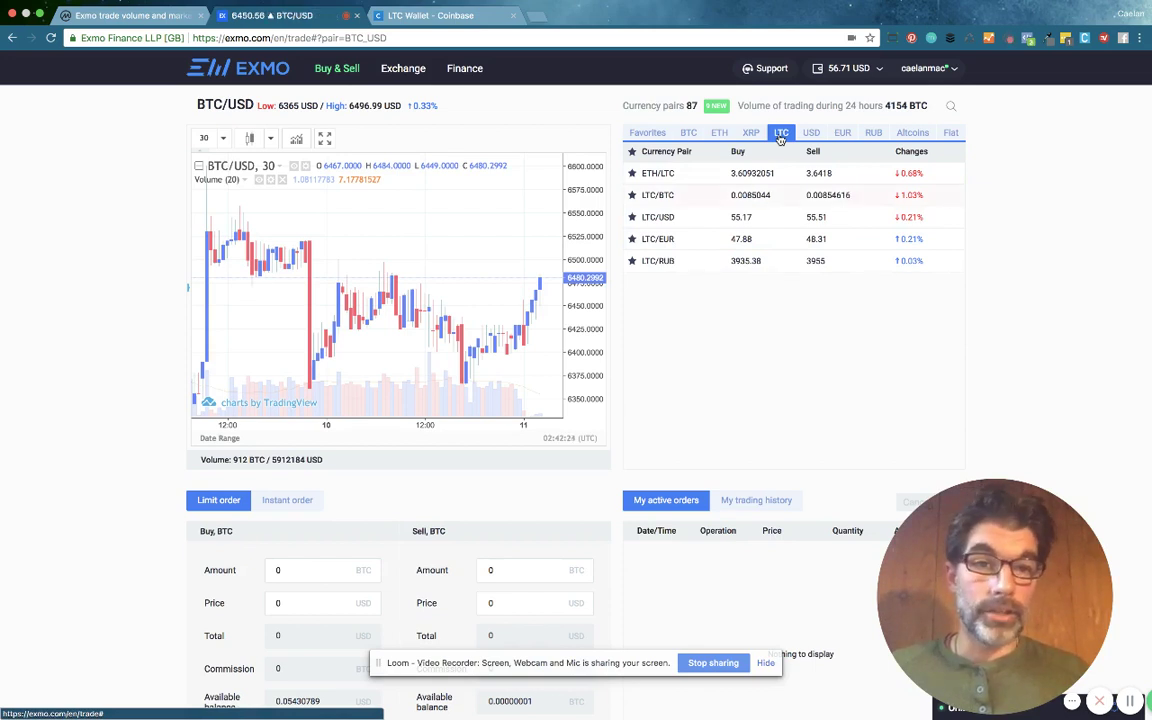
{"action": "left_click", "coordinate": [680, 196]}
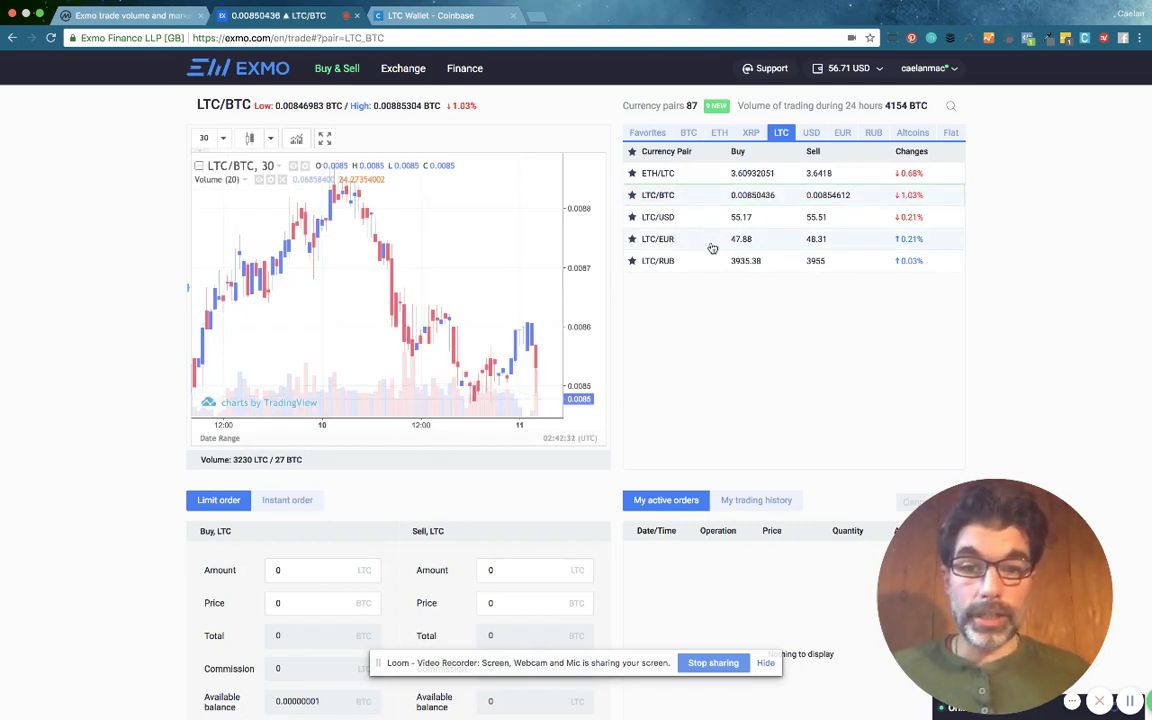
{"action": "scroll", "coordinate": [613, 400], "scroll_direction": "down", "scroll_amount": 3}
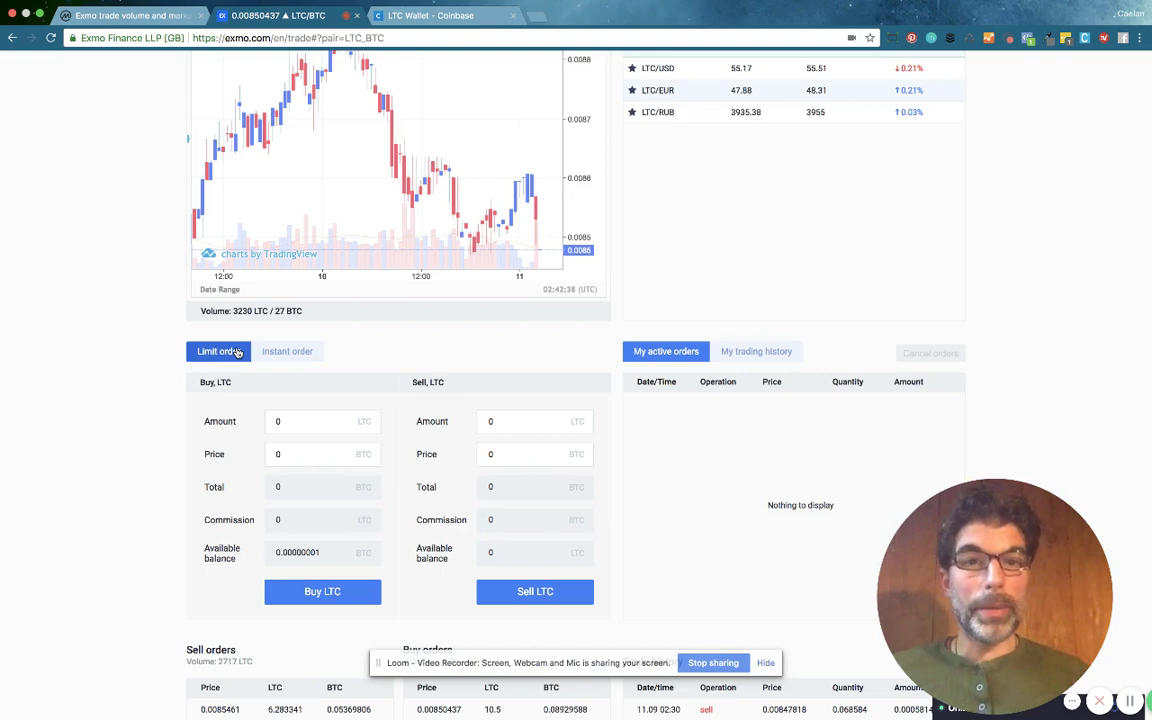
Switch to Instant order, briefly try LTC/EUR, then return to the LTC/BTC pair
{"action": "left_click", "coordinate": [284, 356]}
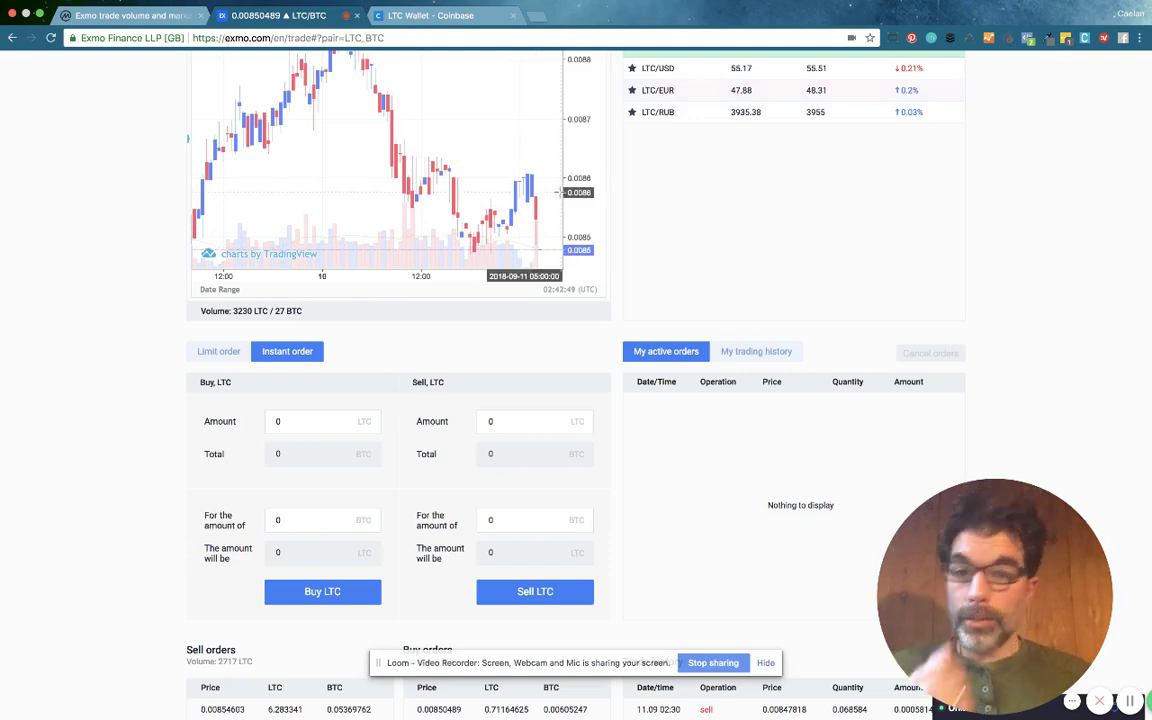
{"action": "left_click", "coordinate": [773, 91]}
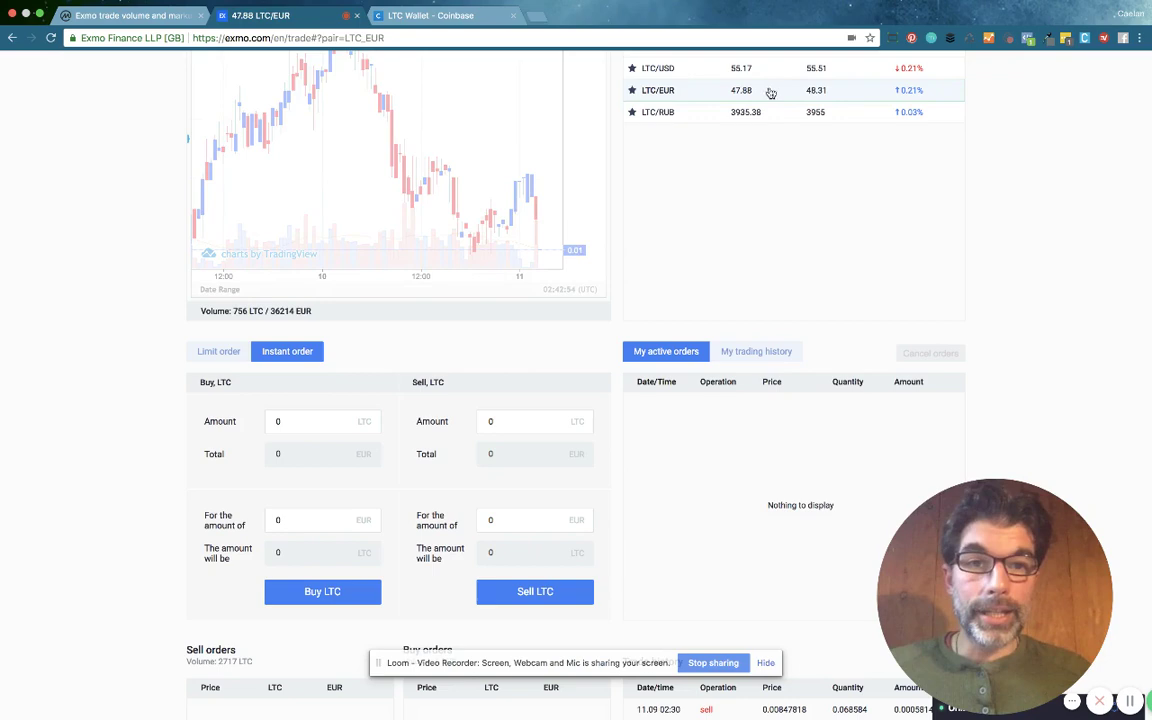
{"action": "scroll", "coordinate": [1040, 260], "scroll_direction": "up", "scroll_amount": 3}
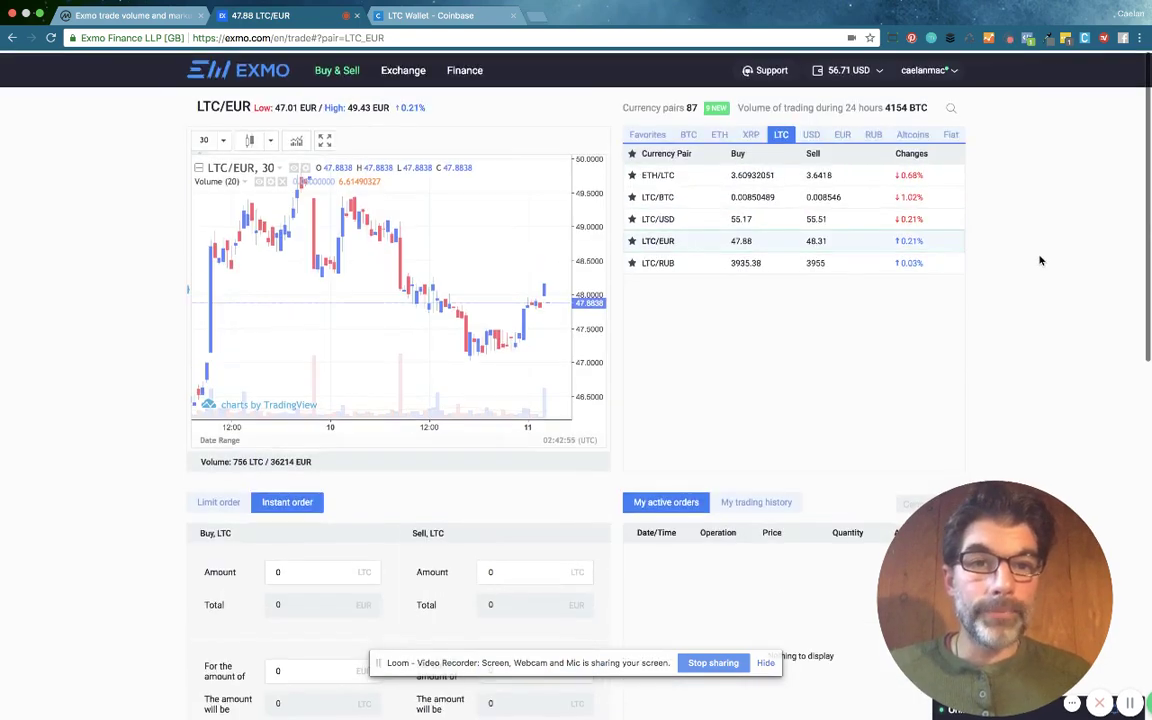
{"action": "left_click", "coordinate": [810, 197]}
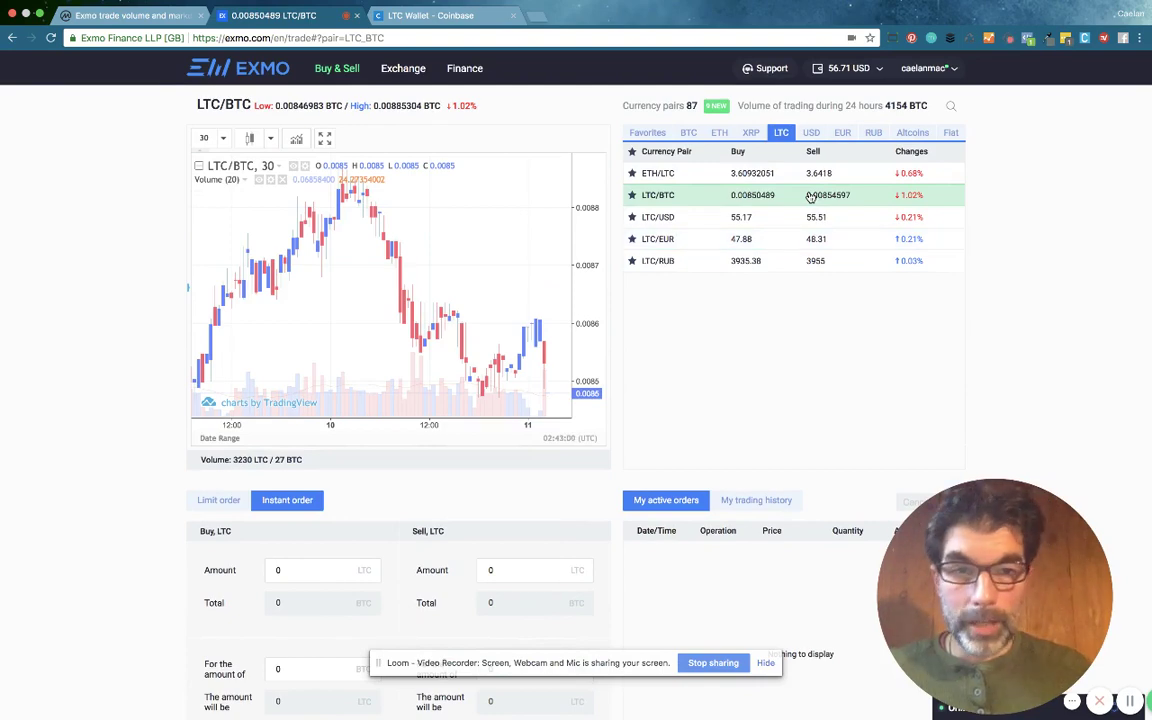
Check balances (0.00000001 BTC, 0 LTC) and select the Sell LTC amount field
{"action": "left_click", "coordinate": [874, 72]}
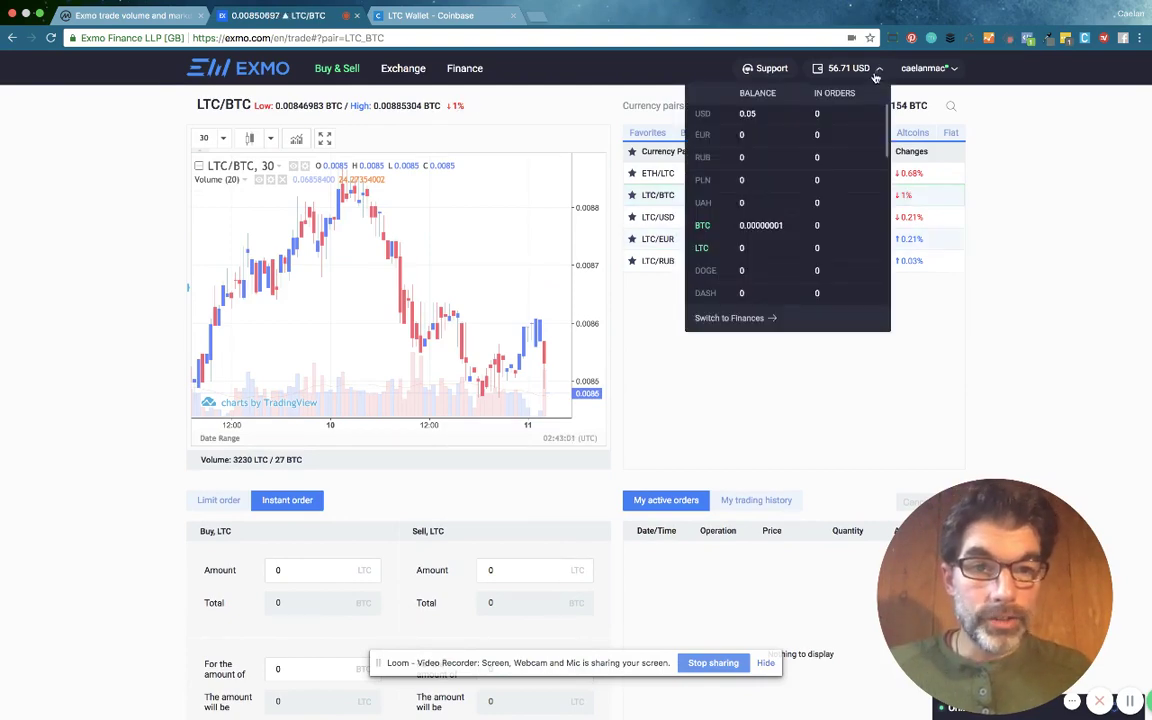
{"action": "scroll", "coordinate": [530, 502], "scroll_direction": "down", "scroll_amount": 2}
{"action": "left_click", "coordinate": [528, 486]}
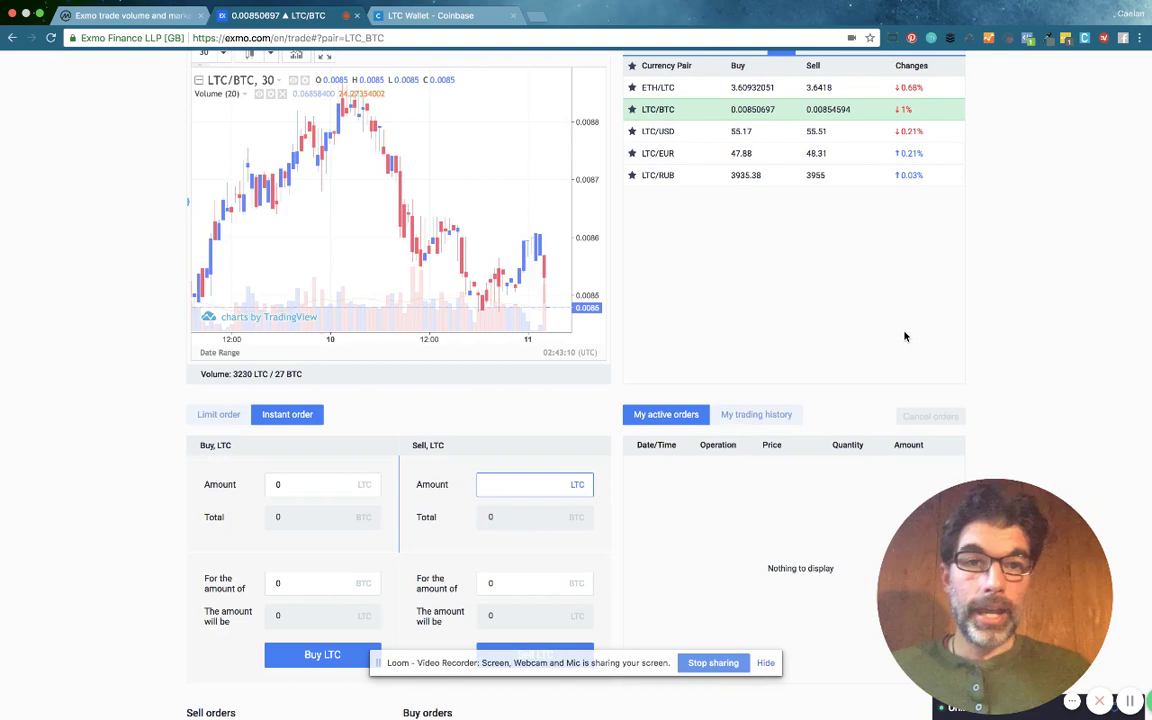
{"action": "scroll", "coordinate": [1103, 291], "scroll_direction": "up", "scroll_amount": 2}
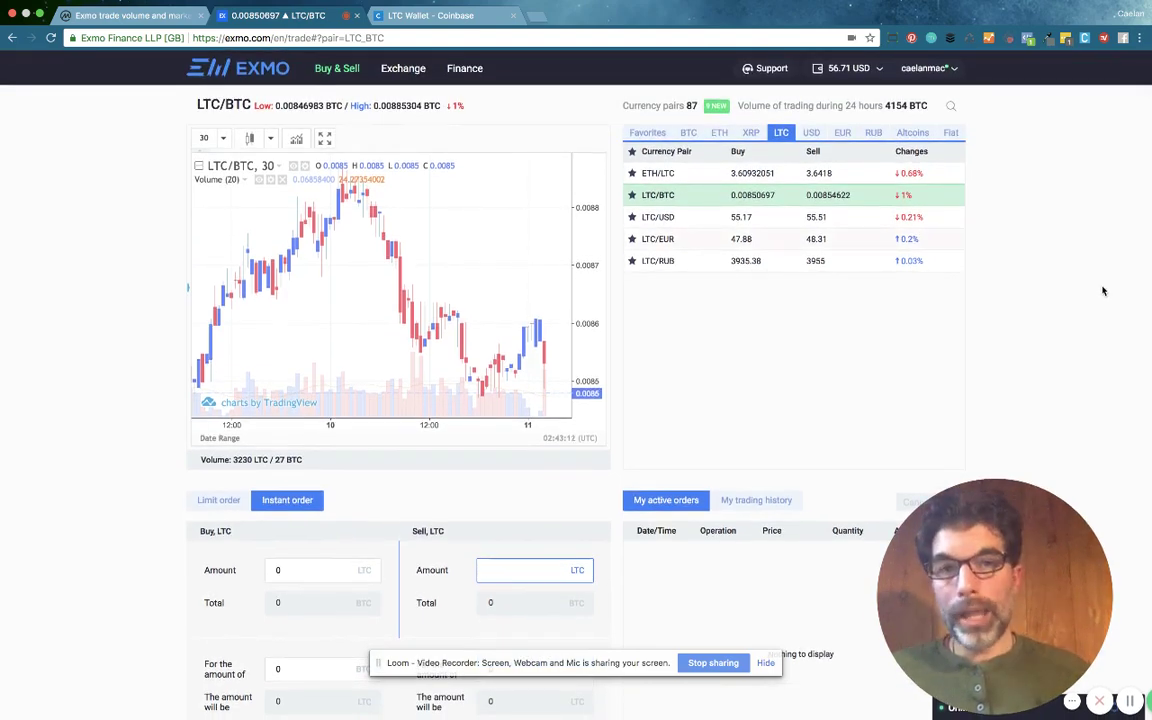
Review CoinMarketCap's Exmo page ($27,024,947 24h volume) and its Active Markets, with LTC/BTC at $54.47
{"action": "left_click", "coordinate": [146, 18]}
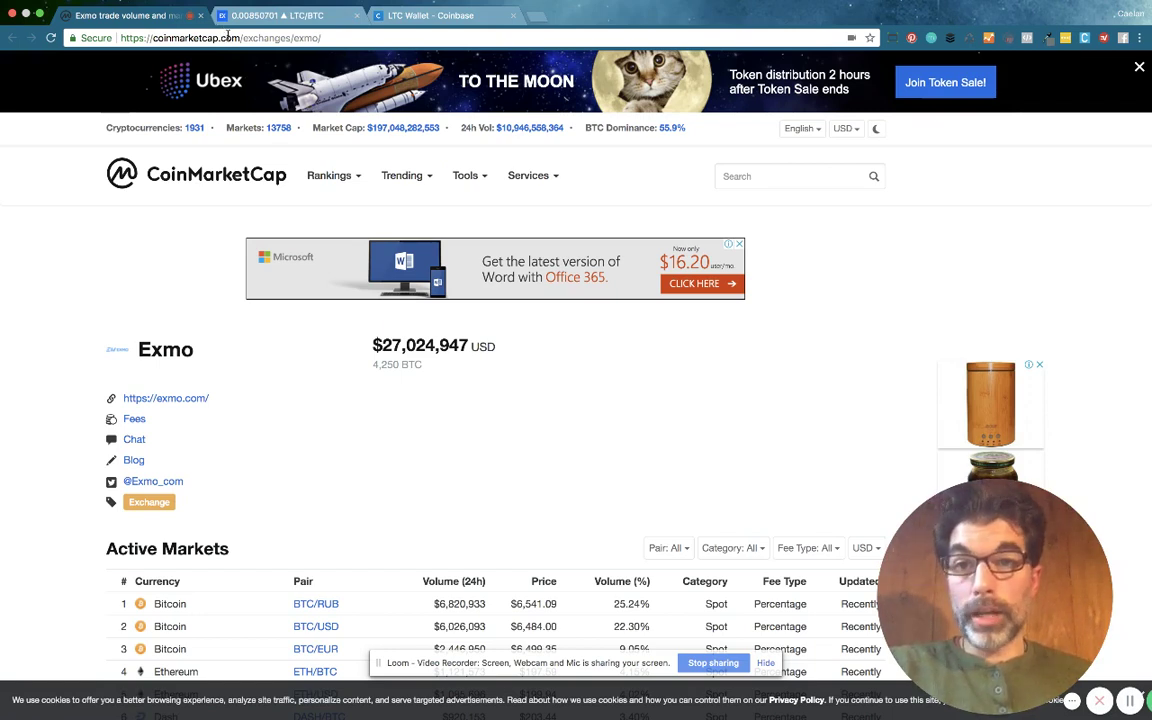
{"action": "left_click_drag", "start_coordinate": [238, 38], "coordinate": [121, 38]}
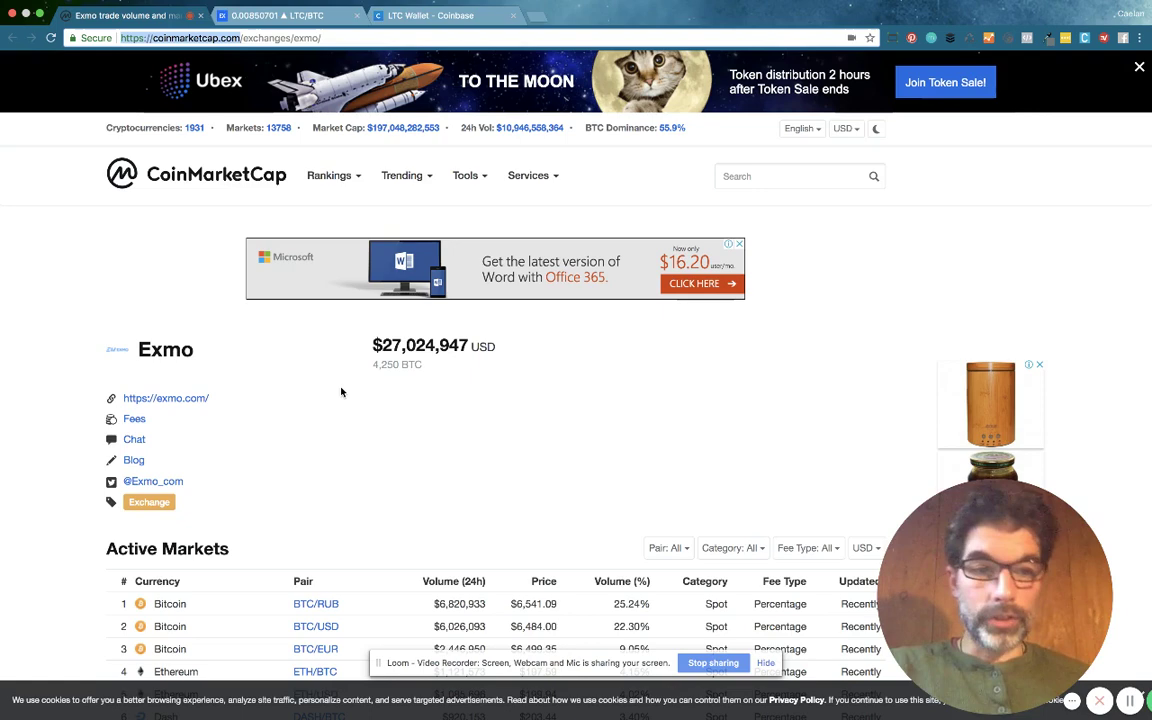
{"action": "scroll", "coordinate": [341, 392], "scroll_direction": "down", "scroll_amount": 2}
{"action": "scroll", "coordinate": [341, 392], "scroll_direction": "down", "scroll_amount": 4}
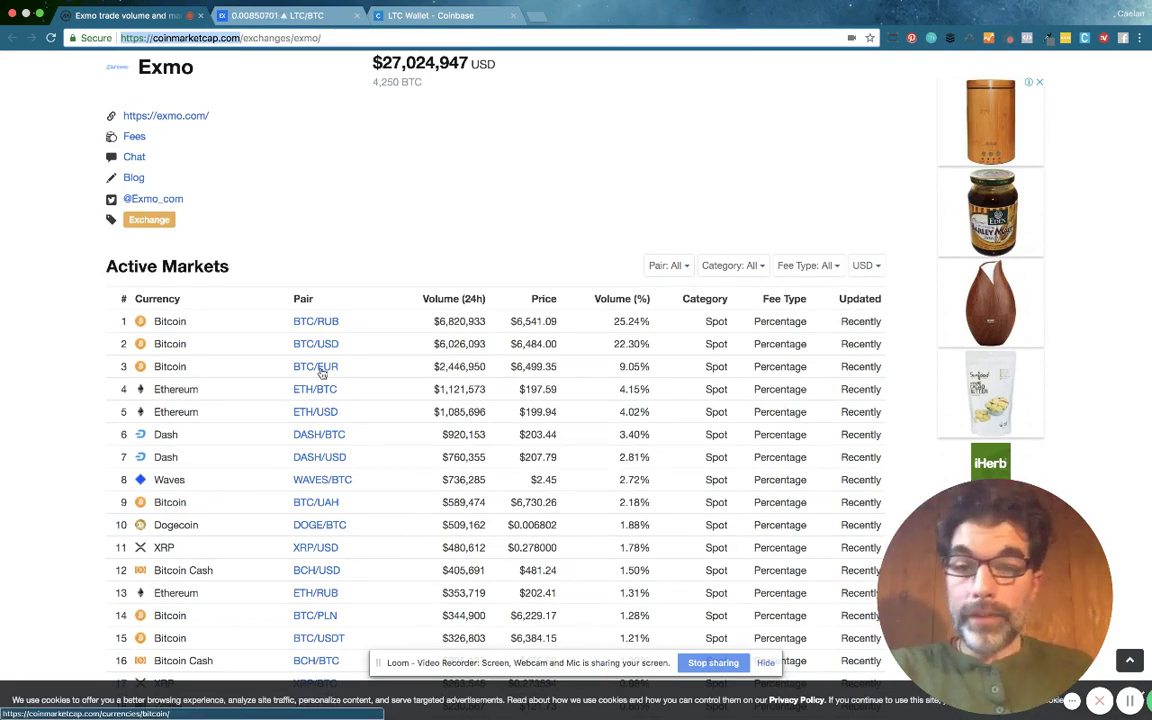
{"action": "scroll", "coordinate": [457, 321], "scroll_direction": "down", "scroll_amount": 2}
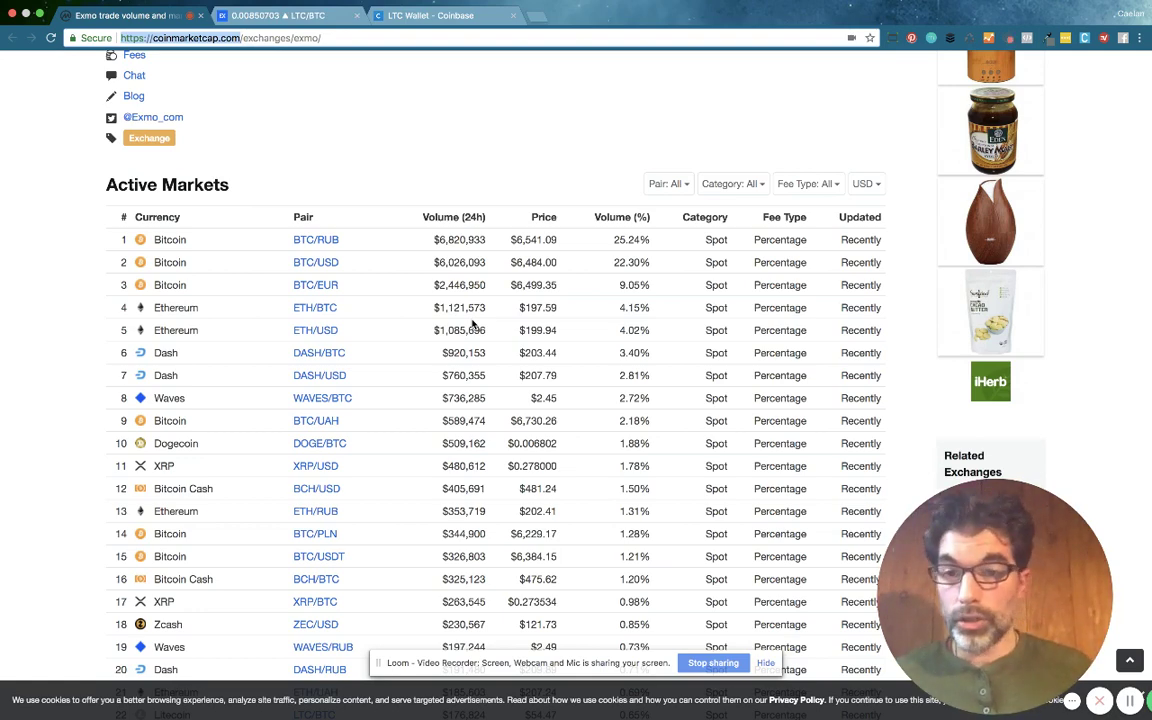
{"action": "scroll", "coordinate": [349, 325], "scroll_direction": "down", "scroll_amount": 4}
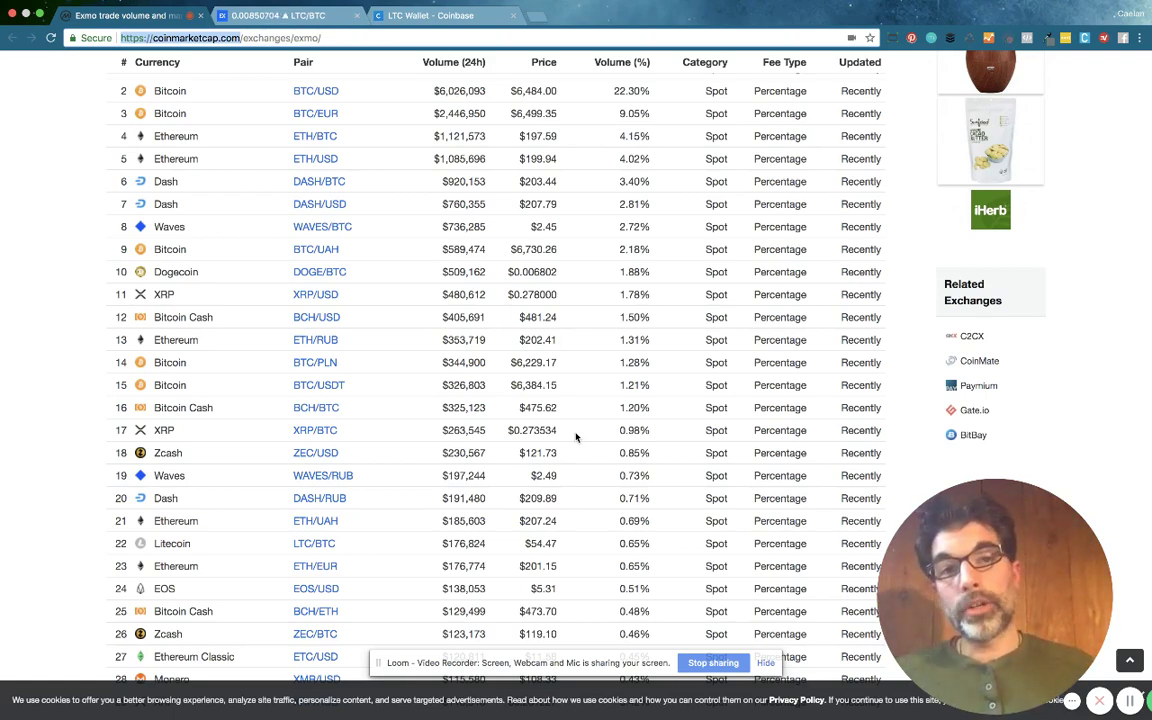
{"action": "scroll", "coordinate": [576, 436], "scroll_direction": "down", "scroll_amount": 5}
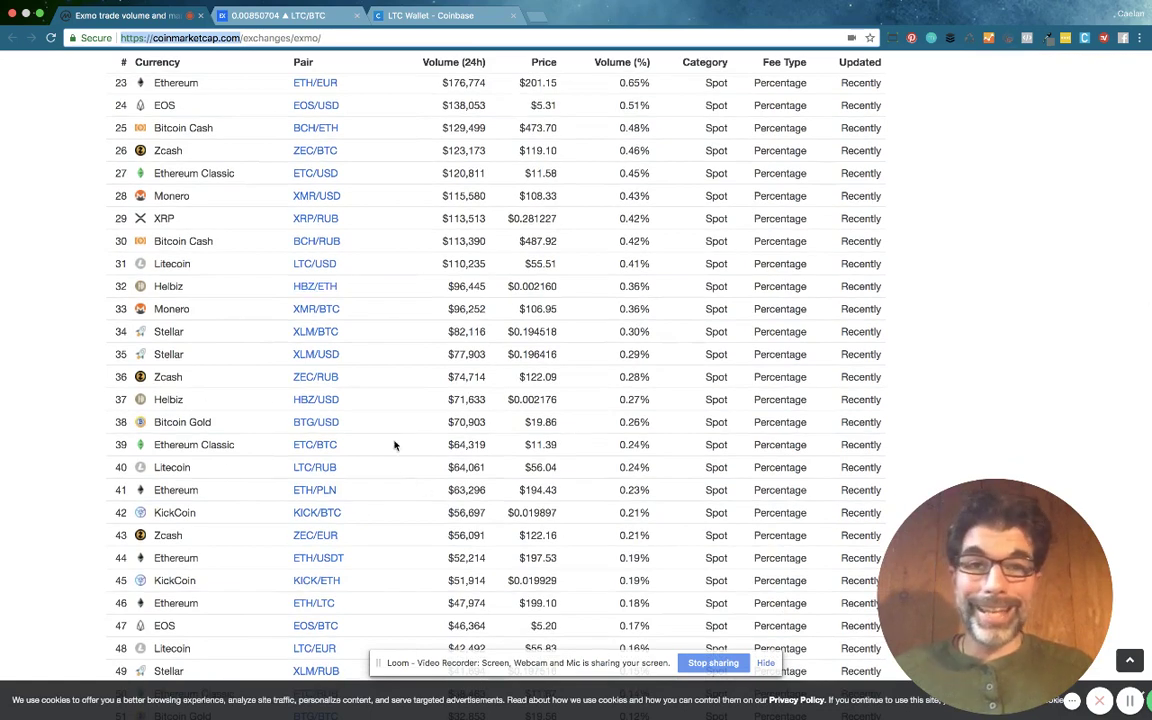
{"action": "scroll", "coordinate": [492, 511], "scroll_direction": "up", "scroll_amount": 15}
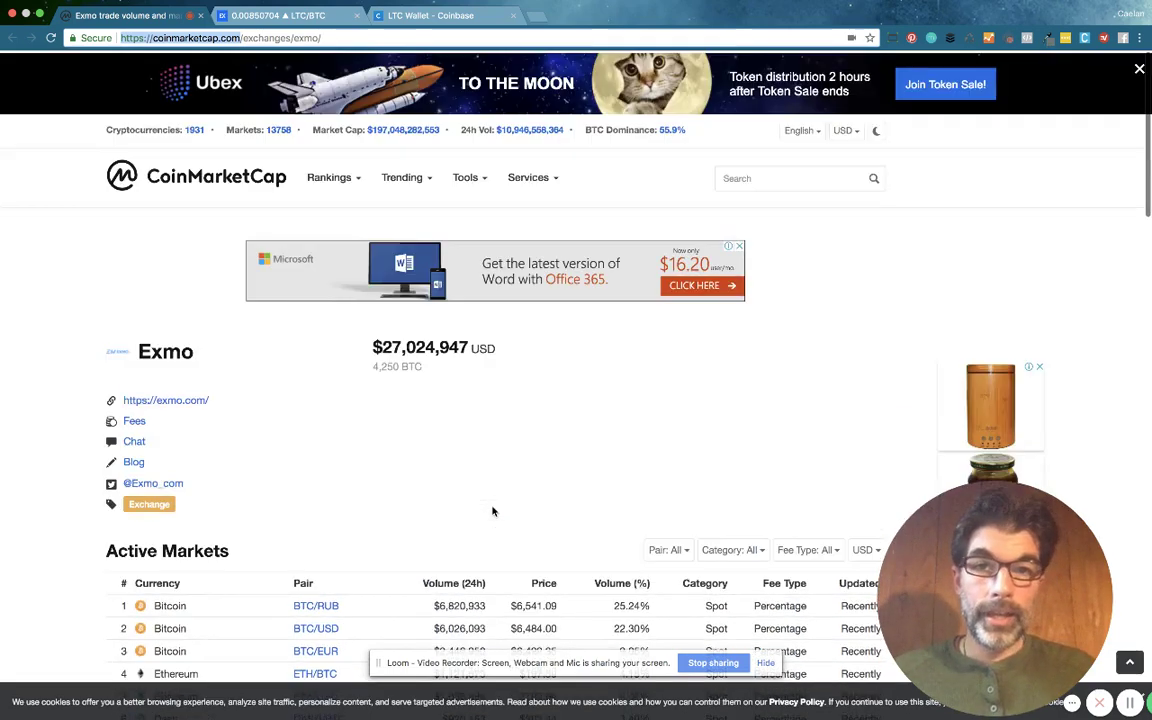
{"action": "left_click", "coordinate": [424, 16]}
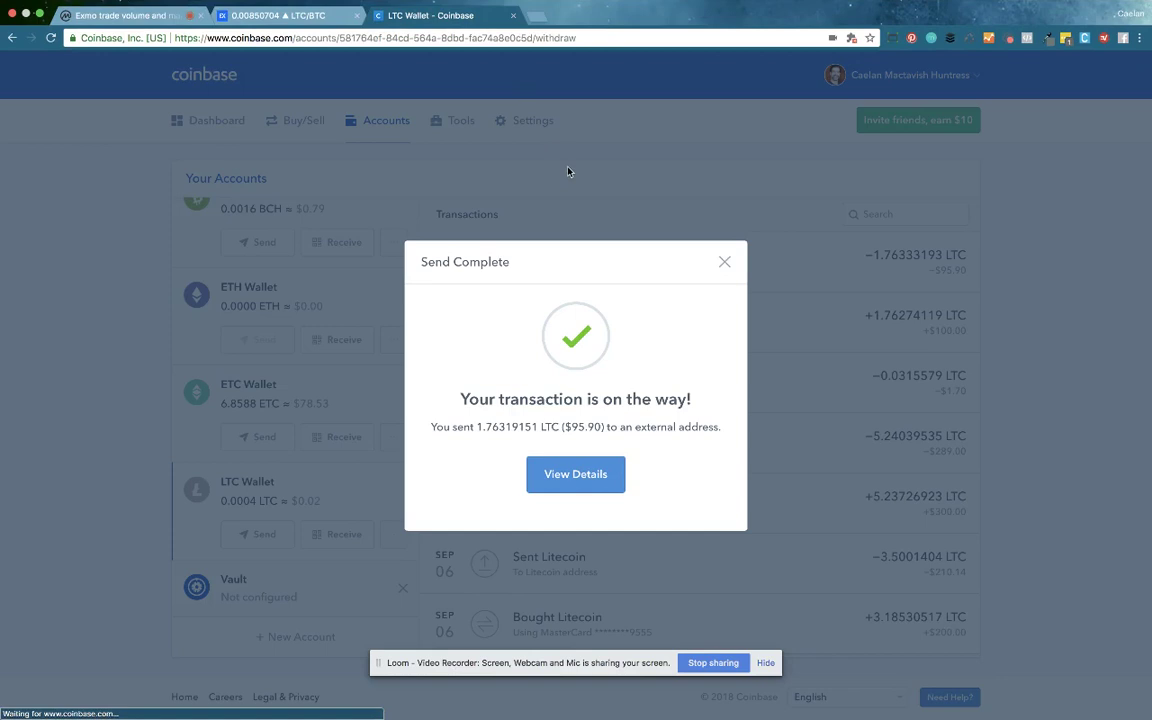
{"action": "left_click", "coordinate": [283, 30]}
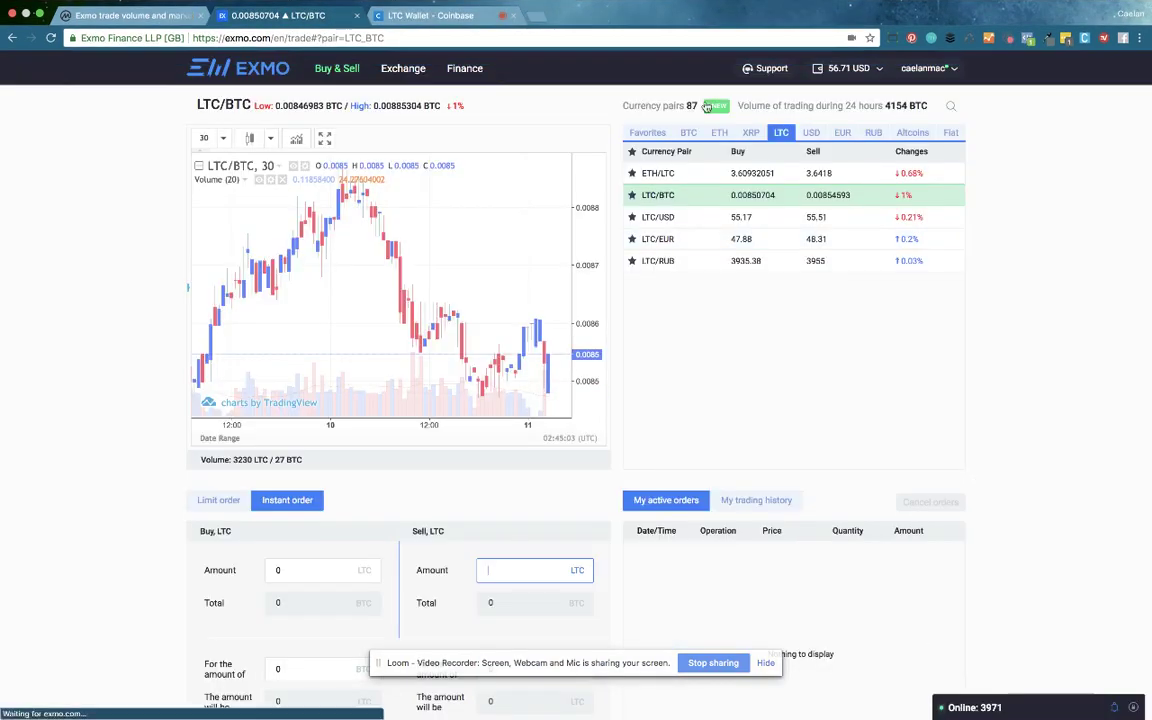
{"action": "left_click", "coordinate": [855, 68]}
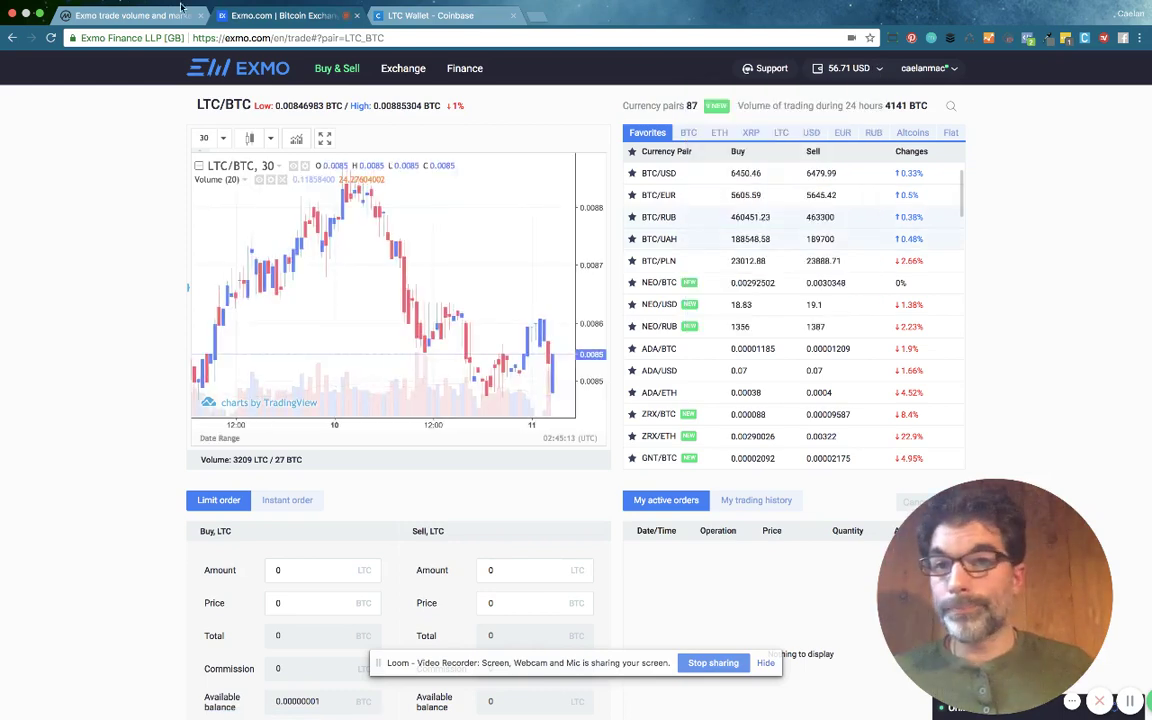
{"action": "left_click", "coordinate": [130, 15]}
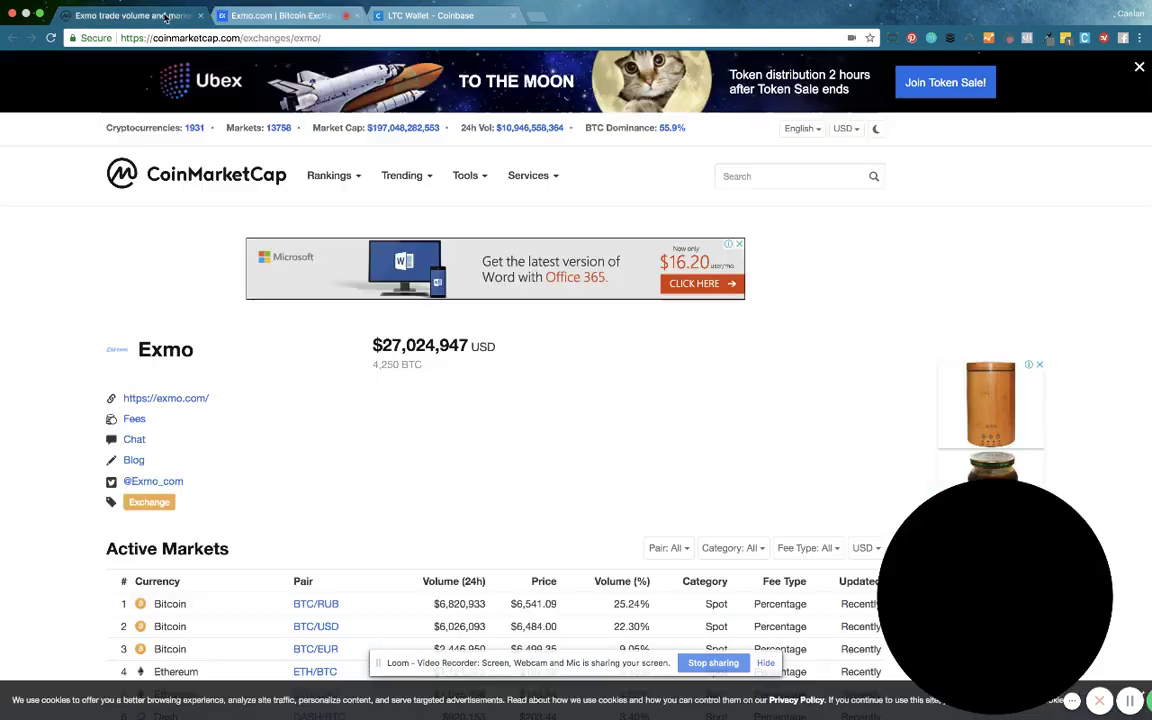
Sort CoinMarketCap's Top 100 by 24h change ascending, with Holo (-9.85%) first
{"action": "left_click", "coordinate": [239, 185]}
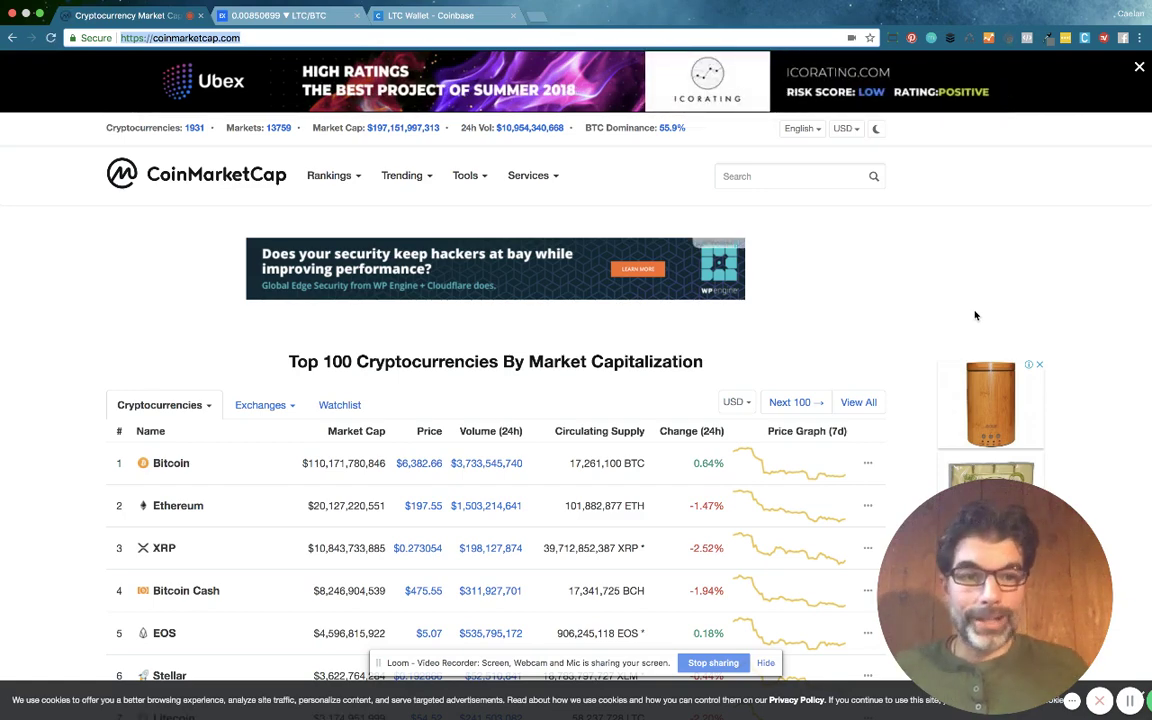
{"action": "scroll", "coordinate": [975, 315], "scroll_direction": "down", "scroll_amount": 1}
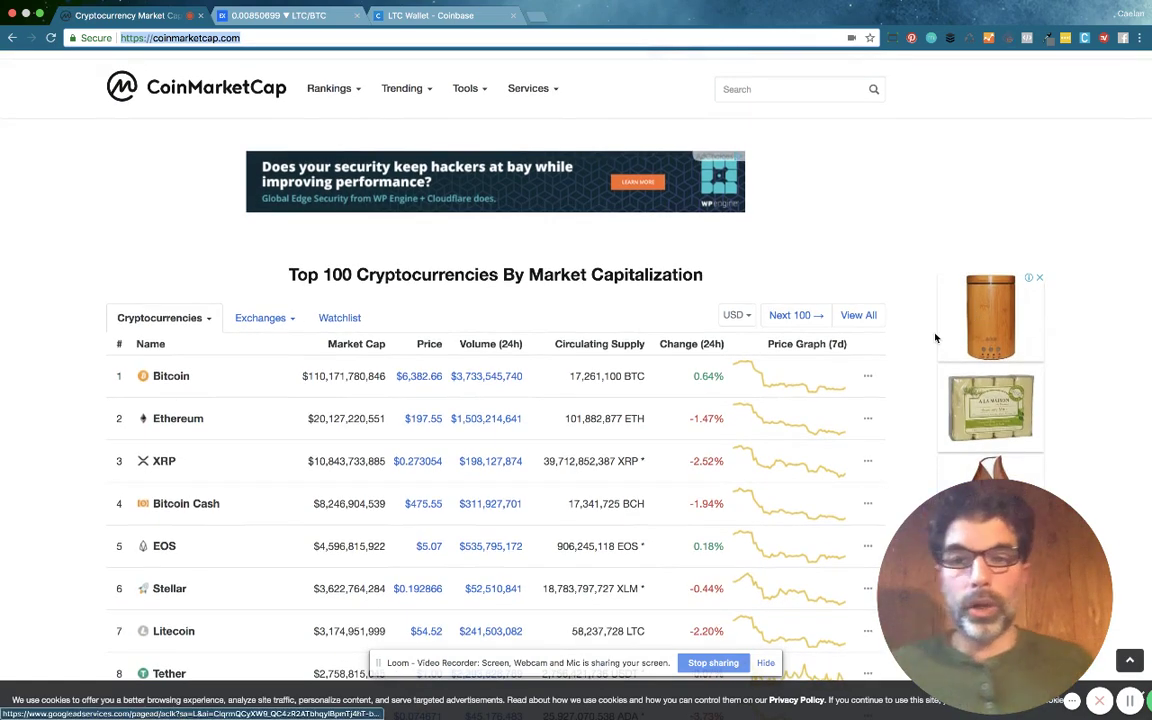
{"action": "scroll", "coordinate": [314, 216], "scroll_direction": "down", "scroll_amount": 5}
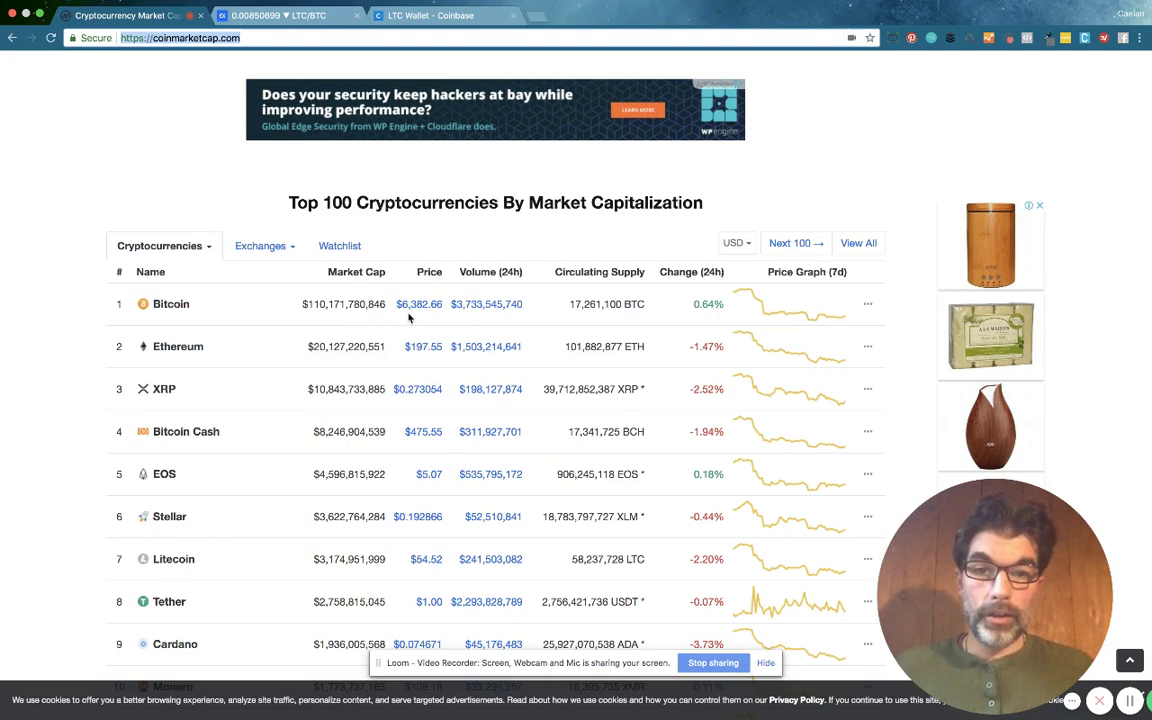
{"action": "scroll", "coordinate": [255, 292], "scroll_direction": "down", "scroll_amount": 2}
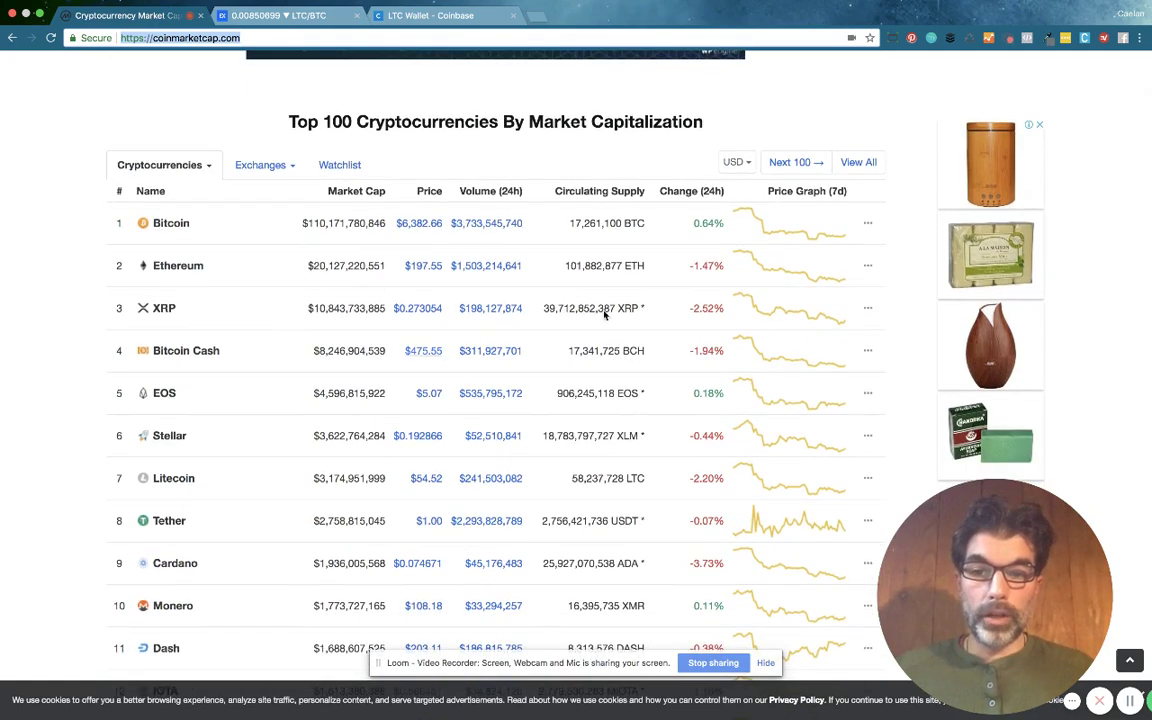
{"action": "left_click", "coordinate": [707, 199]}
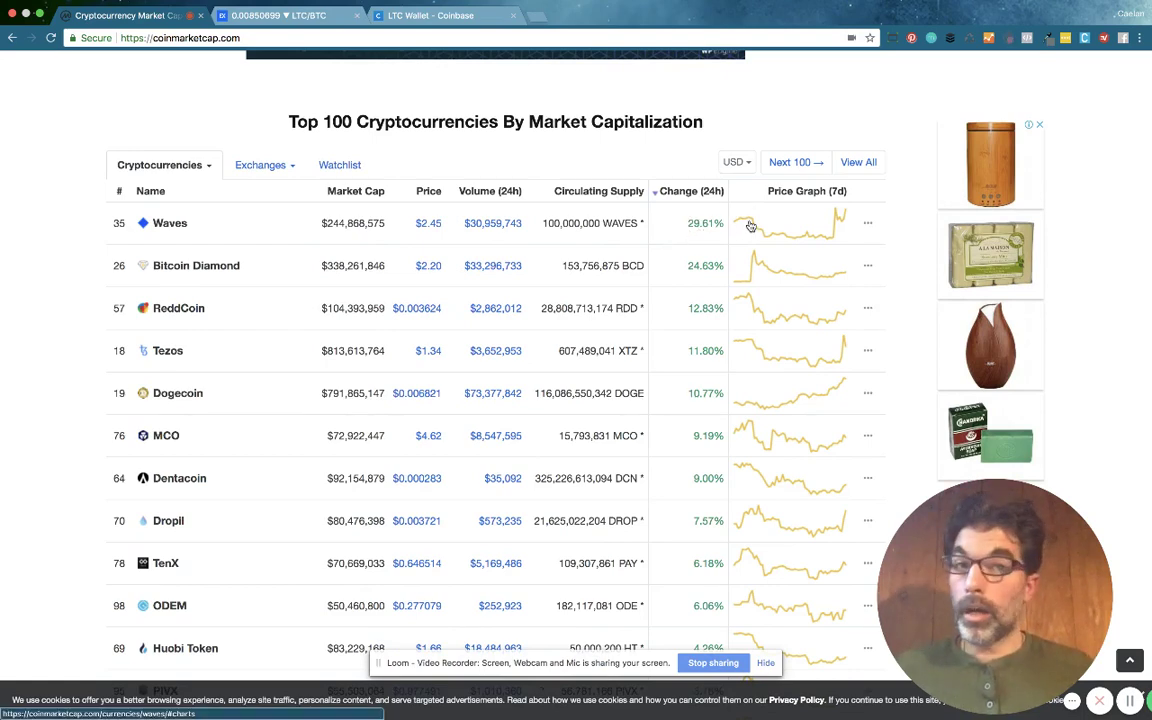
{"action": "left_click", "coordinate": [690, 191]}
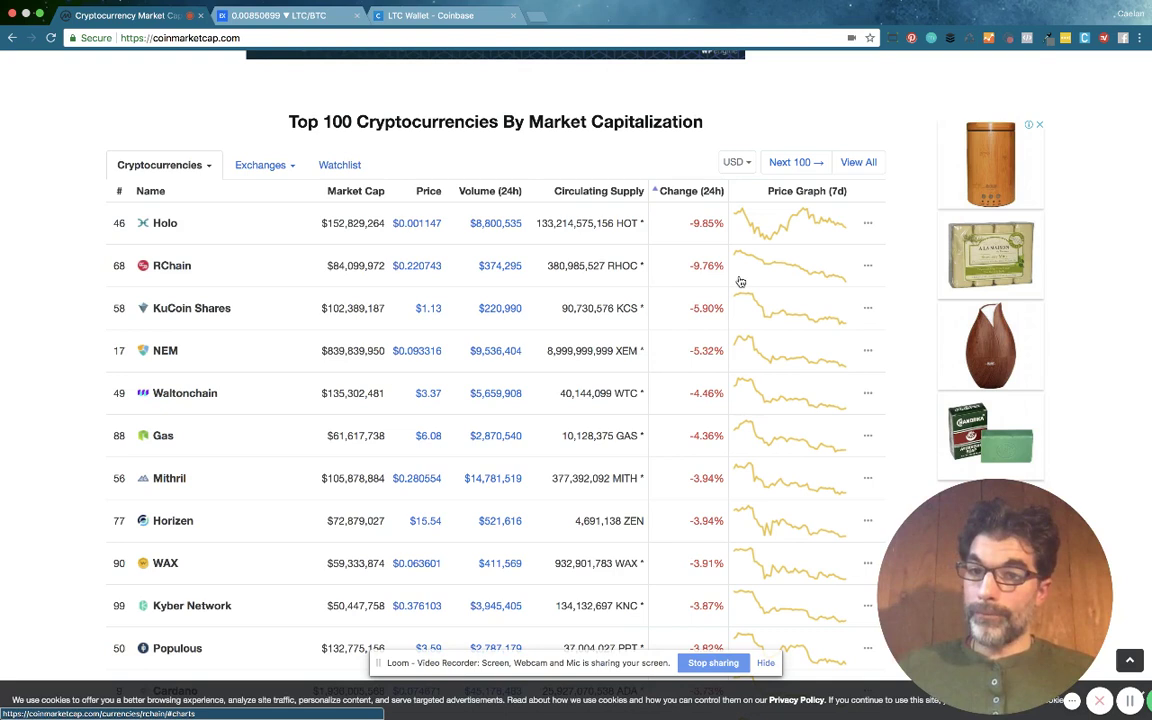
Go to ranking page 2 and sort by 24h change ascending, led by ZClassic (-17.61%)
{"action": "left_click", "coordinate": [780, 173]}
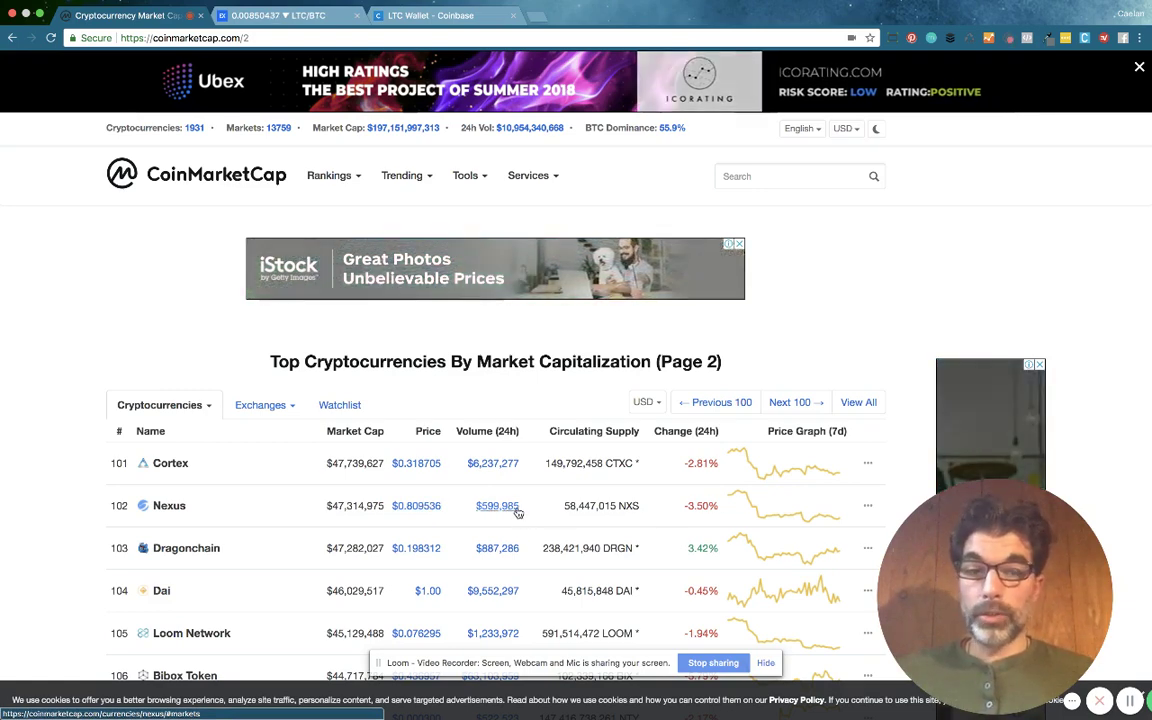
{"action": "scroll", "coordinate": [518, 513], "scroll_direction": "down", "scroll_amount": 1}
{"action": "scroll", "coordinate": [518, 513], "scroll_direction": "down", "scroll_amount": 5}
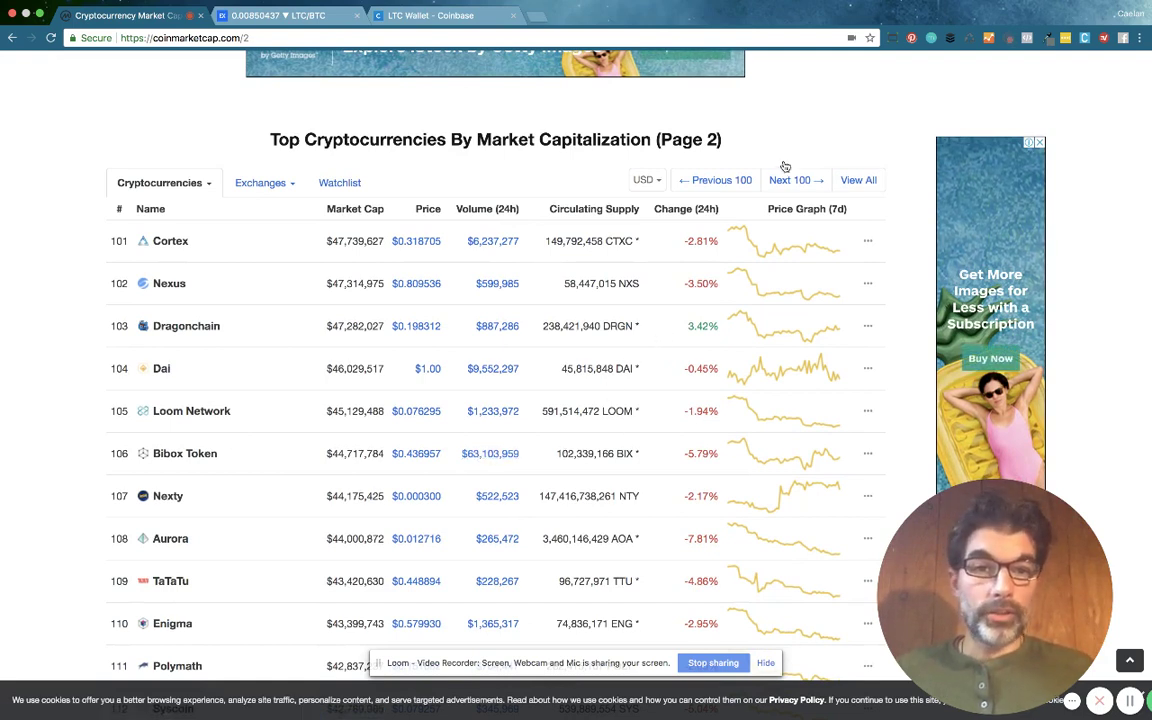
{"action": "left_click", "coordinate": [697, 211]}
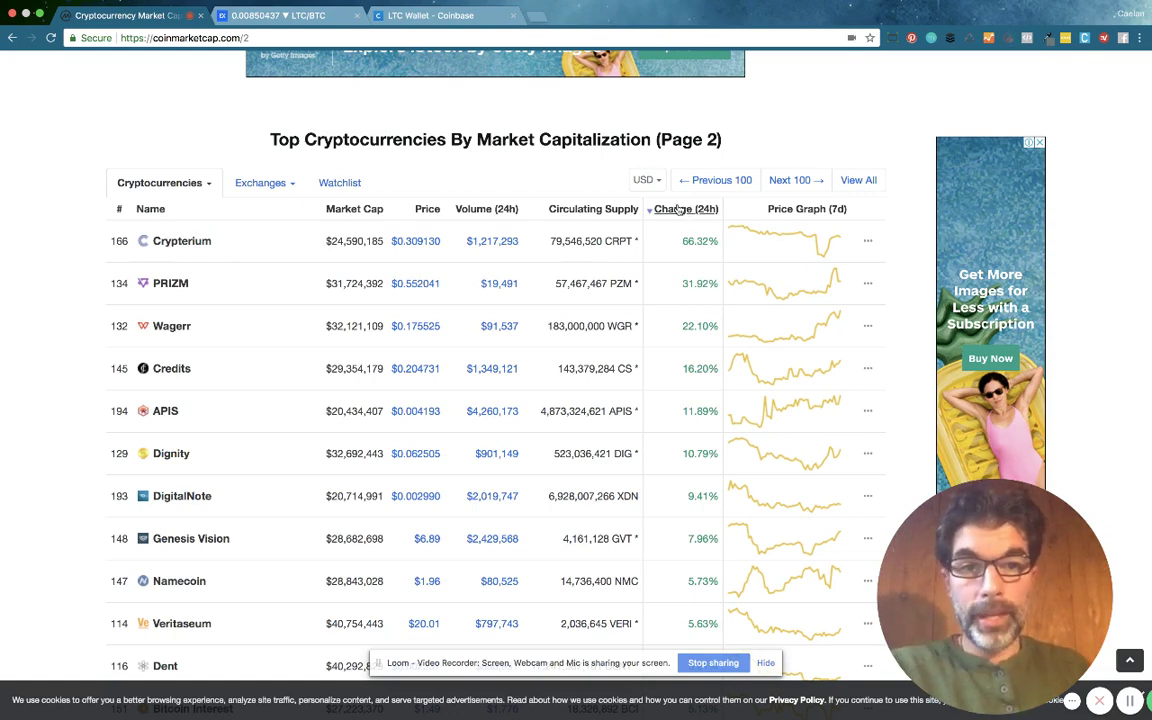
{"action": "left_click", "coordinate": [680, 209]}
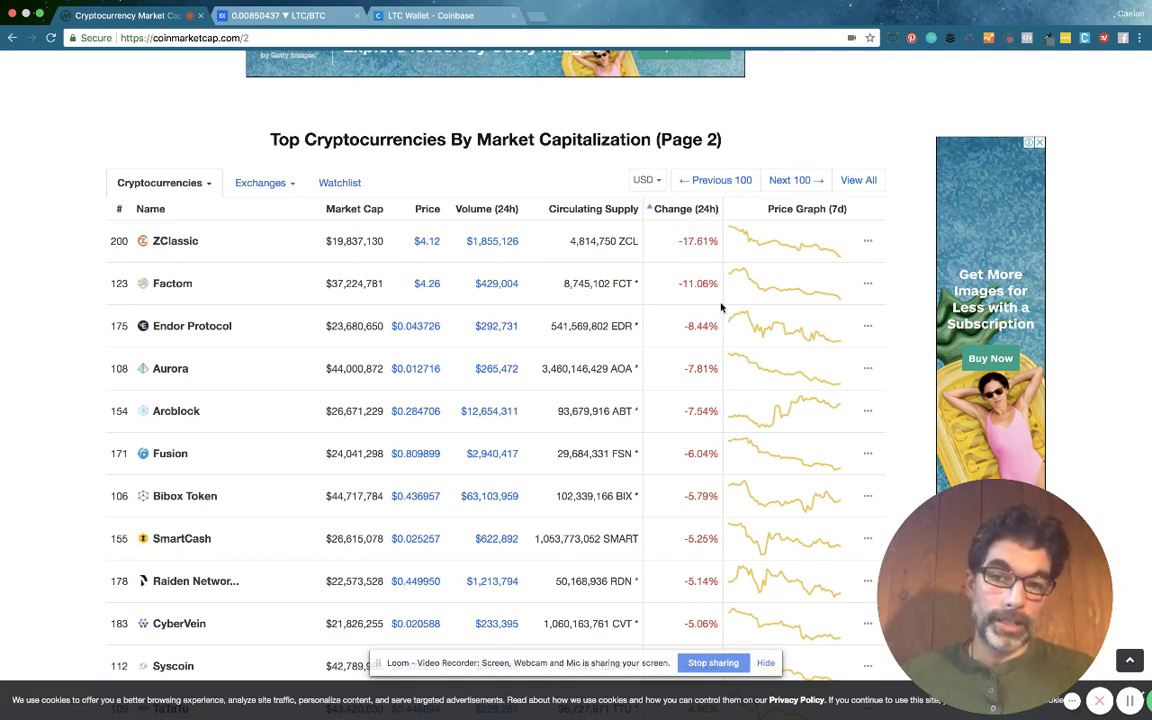
Open ZClassic's page, review its charts and Markets list, then open the Cryptopia exchange page
{"action": "left_click", "coordinate": [193, 247]}
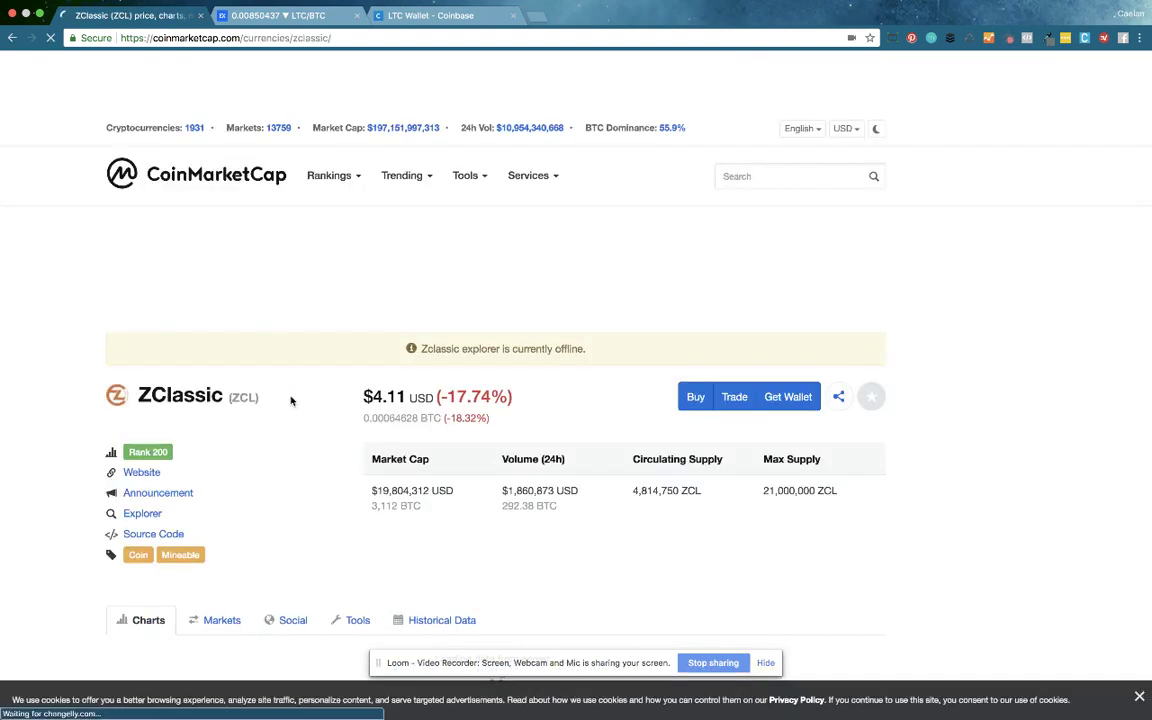
{"action": "scroll", "coordinate": [291, 401], "scroll_direction": "down", "scroll_amount": 5}
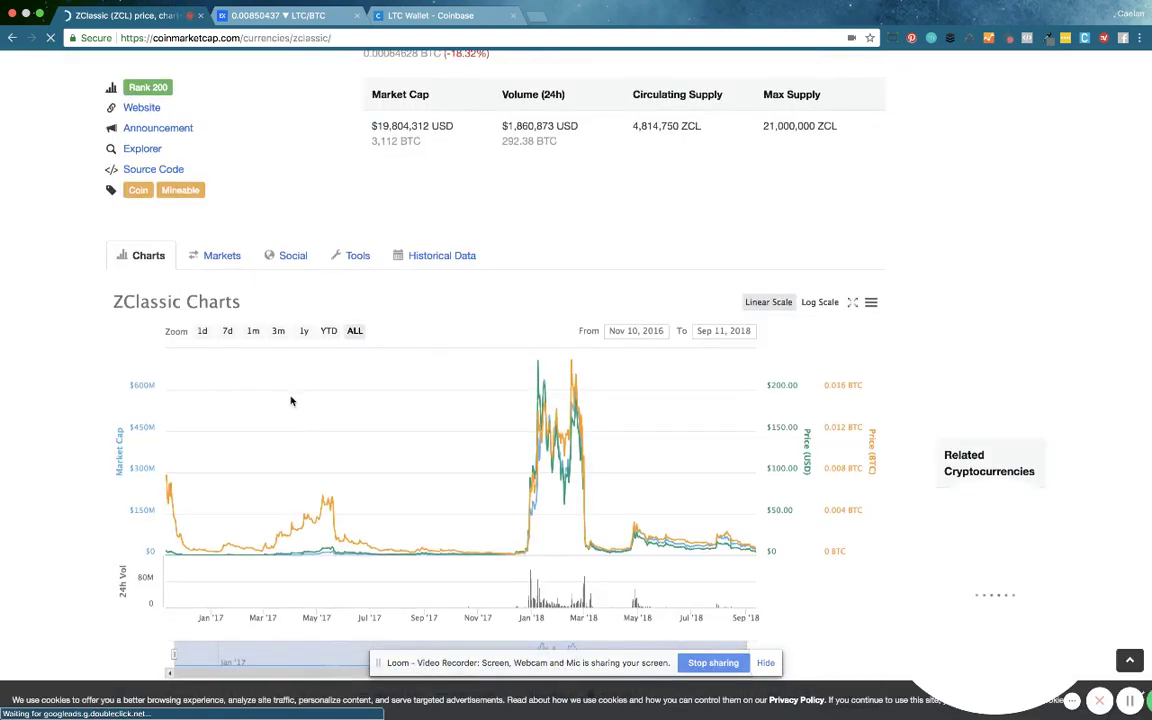
{"action": "scroll", "coordinate": [560, 440], "scroll_direction": "down", "scroll_amount": 3}
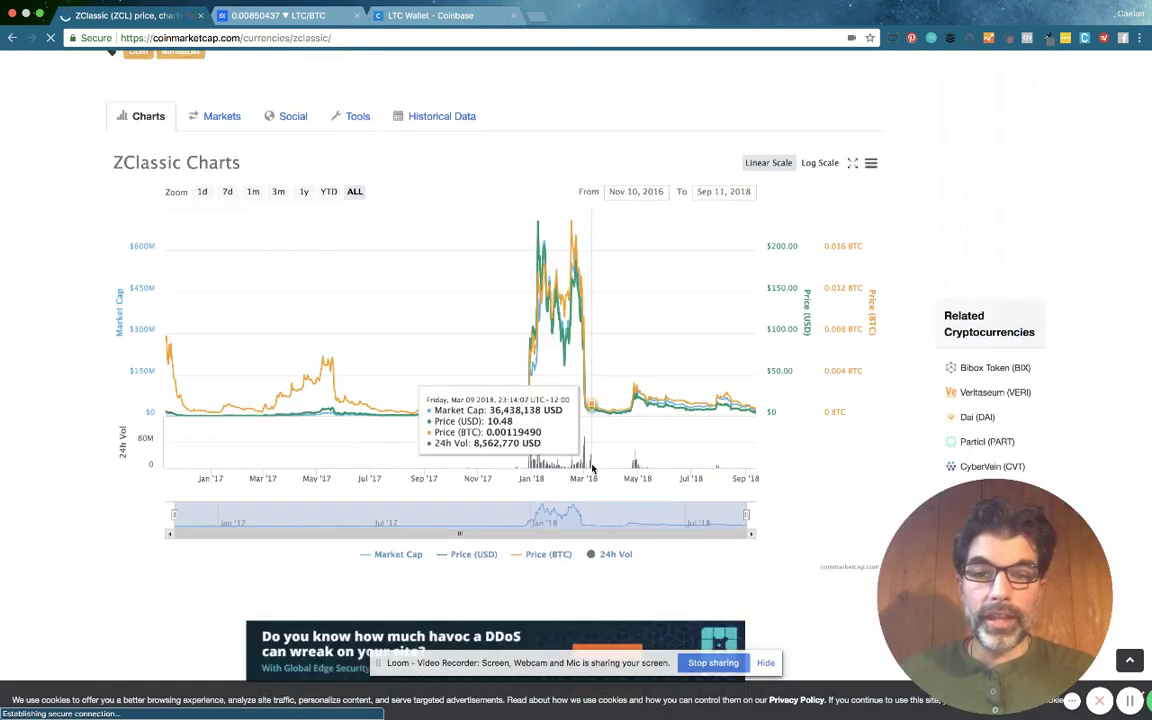
{"action": "scroll", "coordinate": [592, 469], "scroll_direction": "up", "scroll_amount": 3}
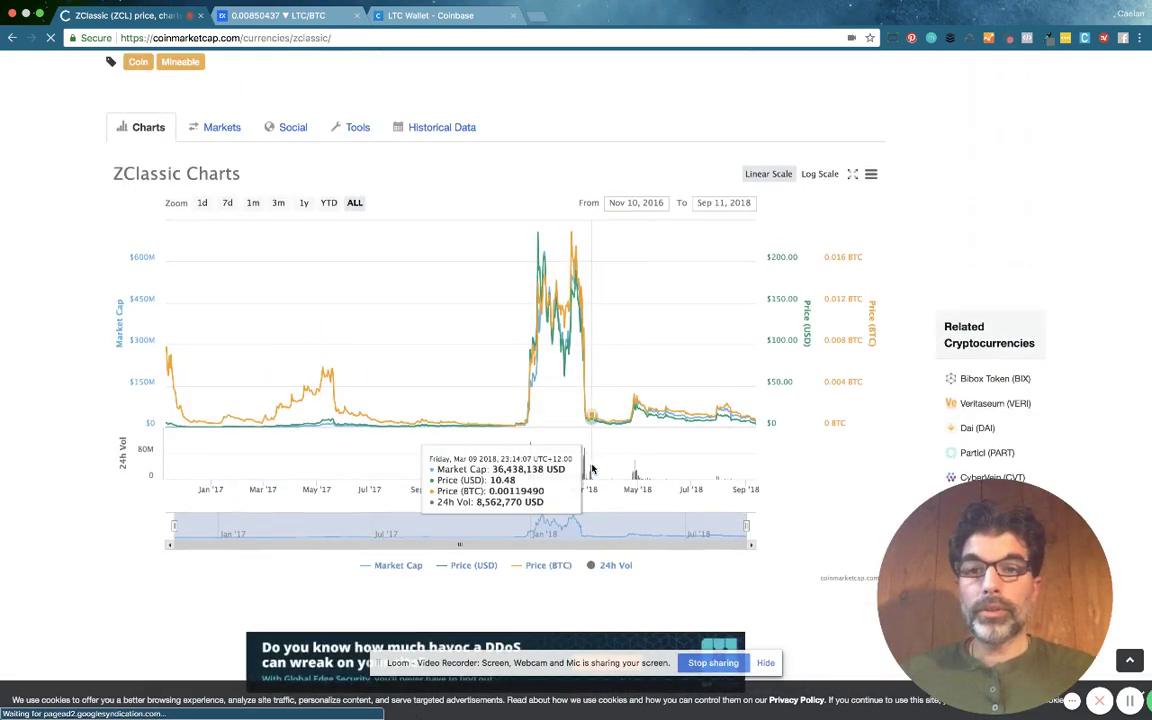
{"action": "left_click", "coordinate": [213, 123]}
{"action": "scroll", "coordinate": [329, 357], "scroll_direction": "down", "scroll_amount": 4}
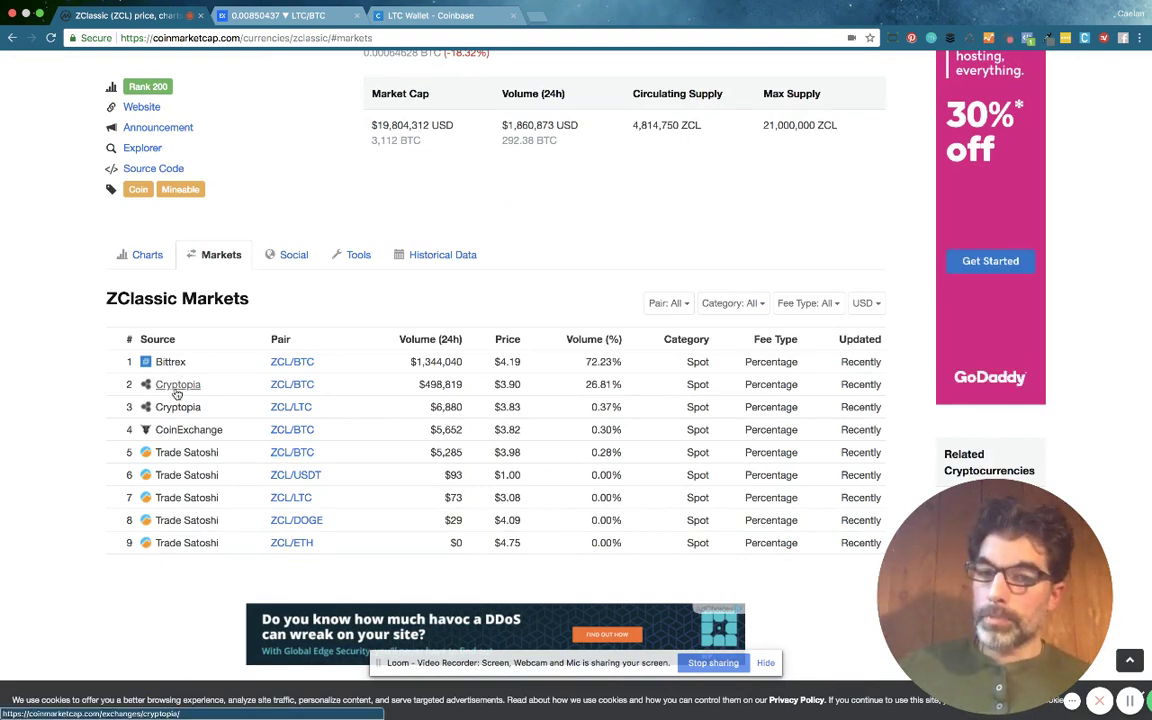
{"action": "left_click", "coordinate": [177, 393]}
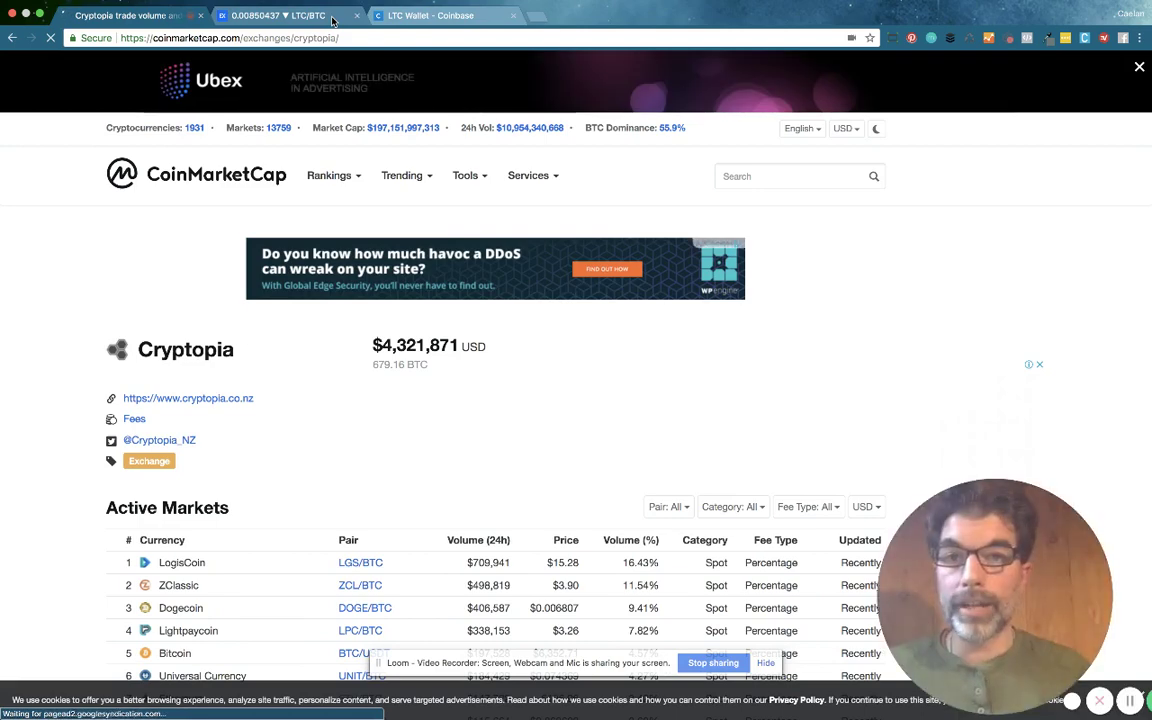
After checking the Coinbase send confirmation, enter 1.76319151 LTC in Exmo's instant Sell LTC form
{"action": "left_click", "coordinate": [396, 17]}
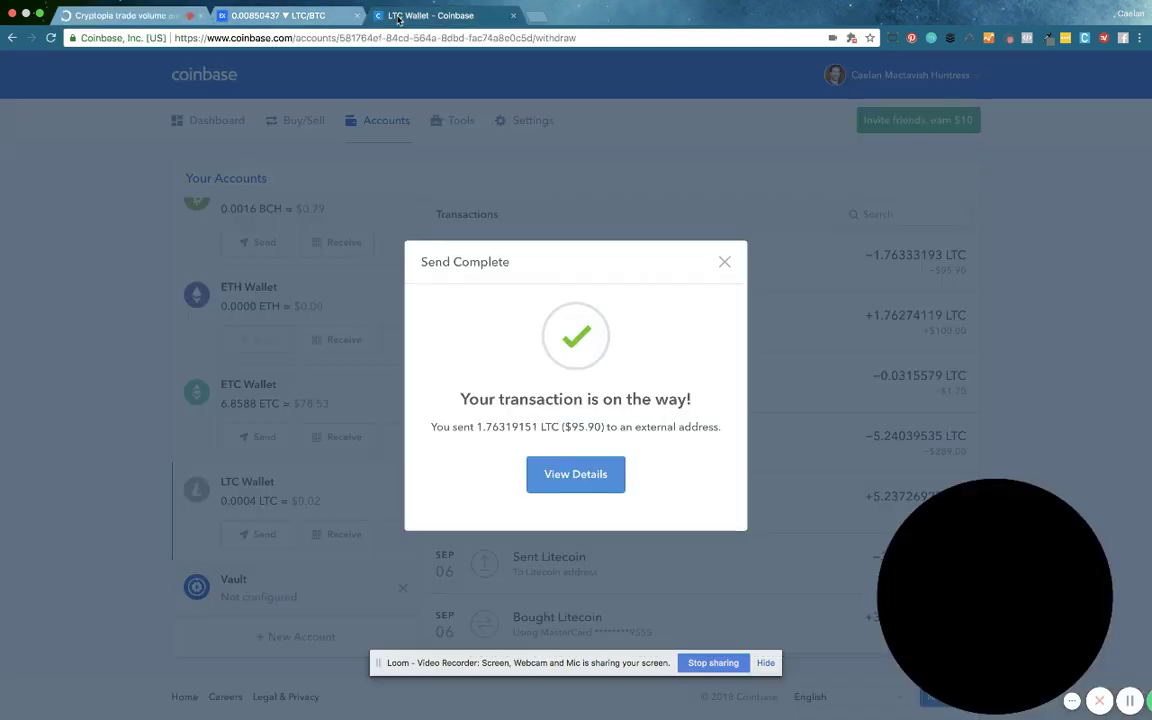
{"action": "left_click", "coordinate": [278, 30]}
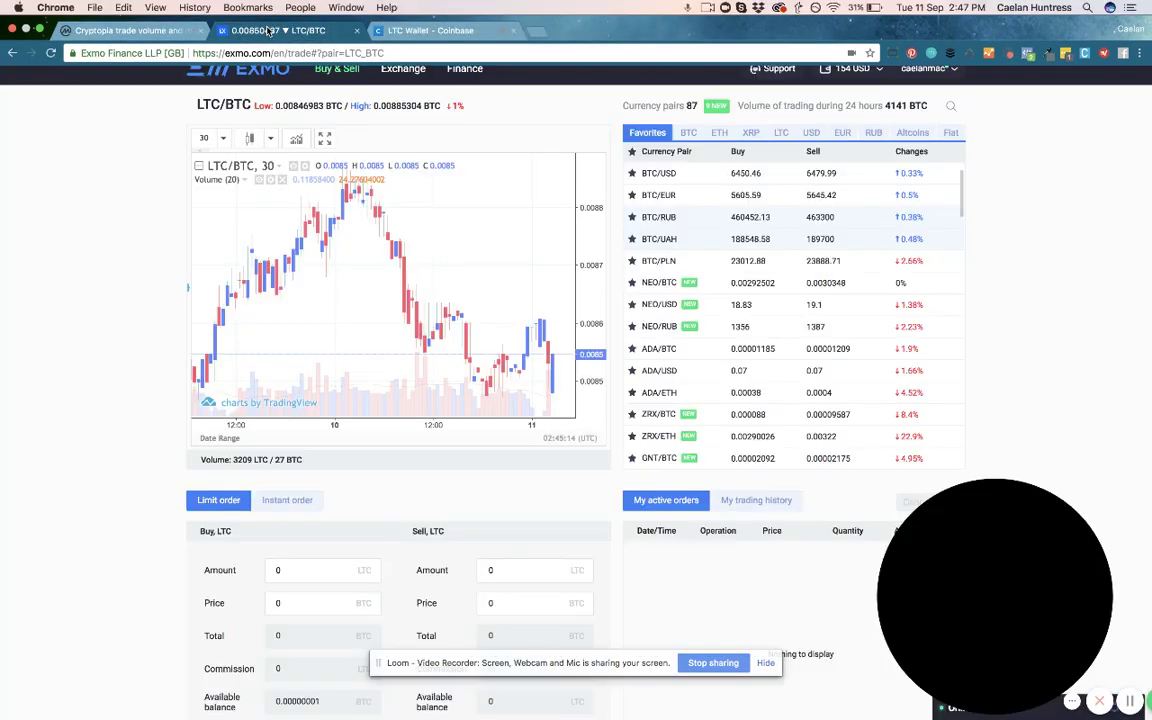
{"action": "mouse_move", "coordinate": [869, 77]}
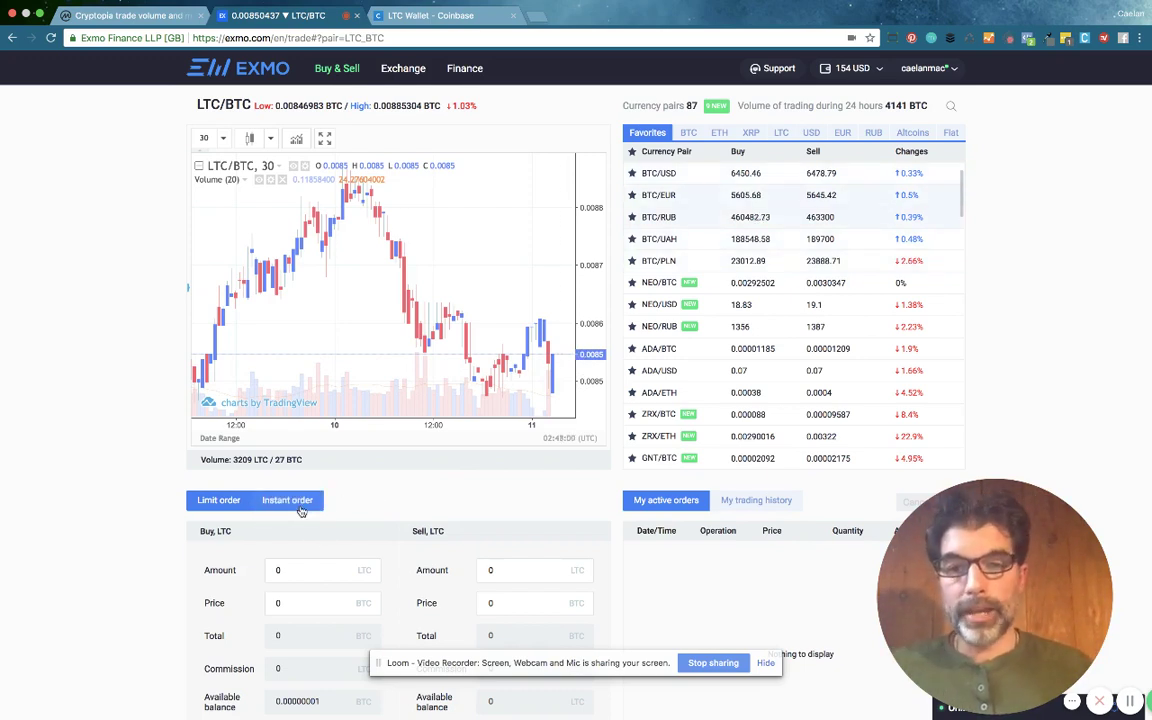
{"action": "left_click", "coordinate": [299, 505]}
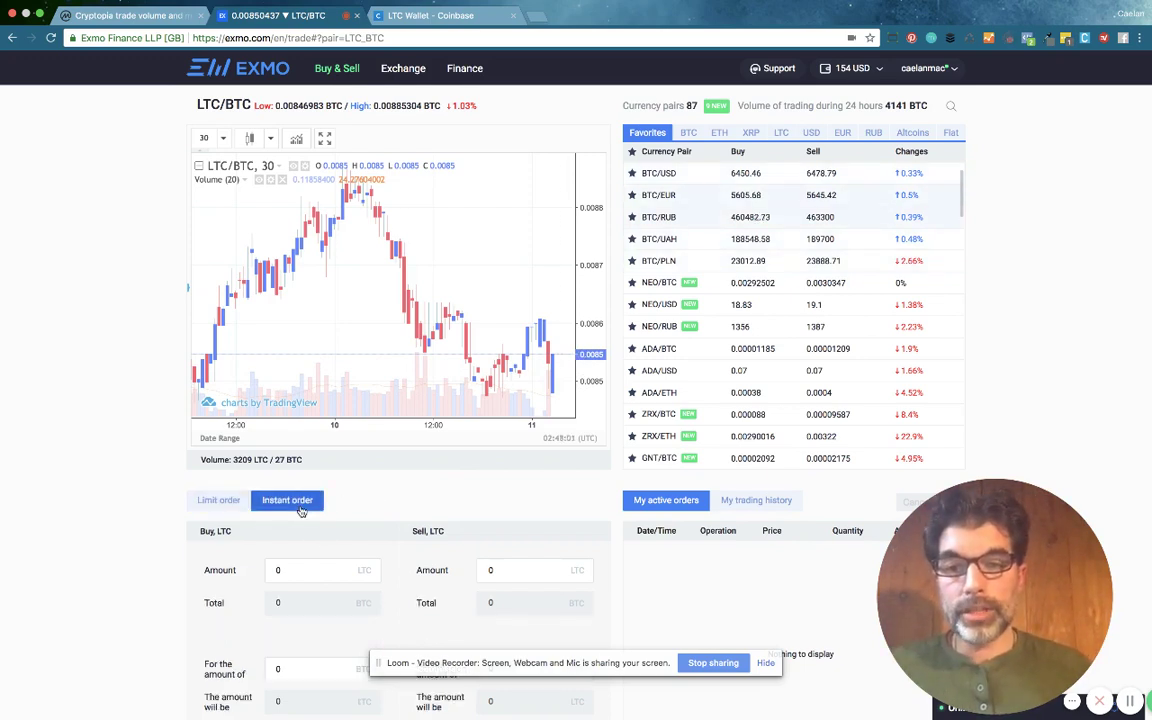
{"action": "left_click", "coordinate": [500, 572]}
{"action": "left_click", "coordinate": [852, 70]}
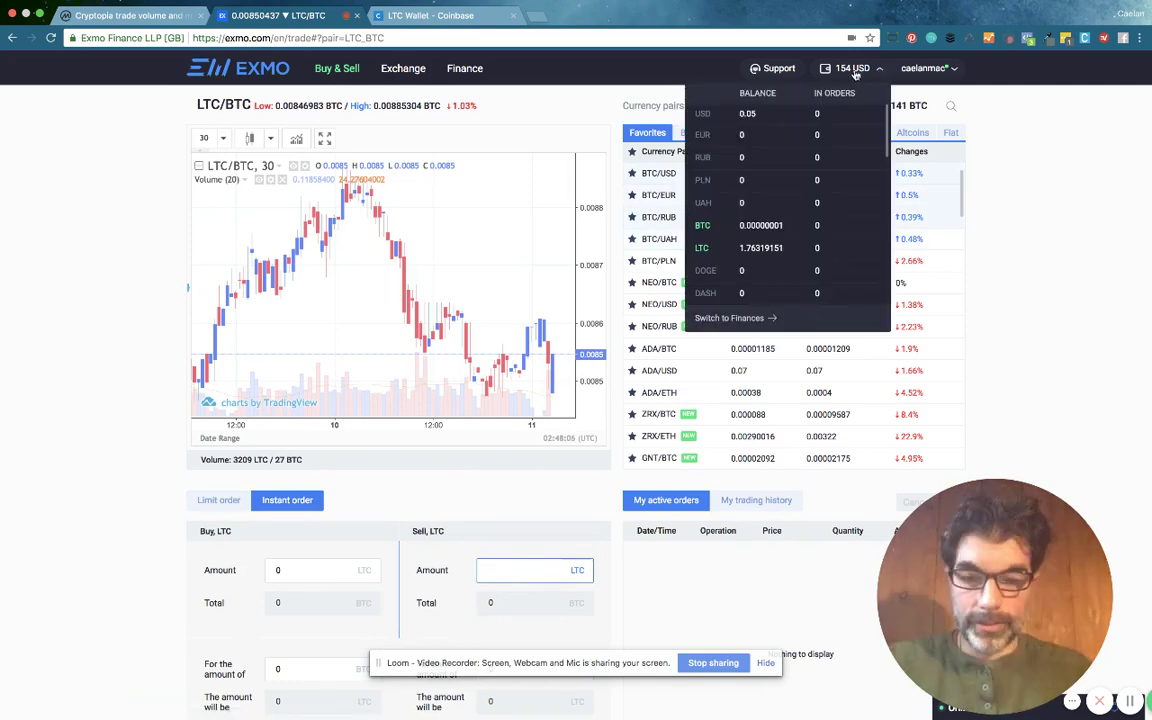
{"action": "type", "text": "1.763"}
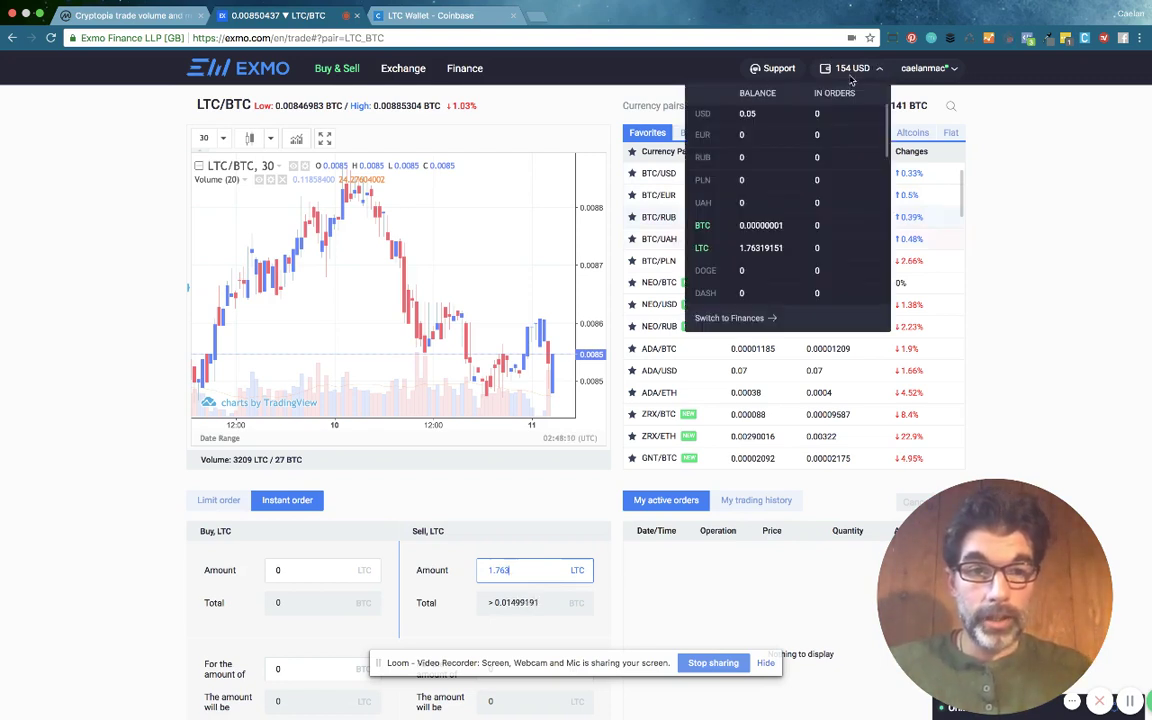
{"action": "type", "text": "1"}
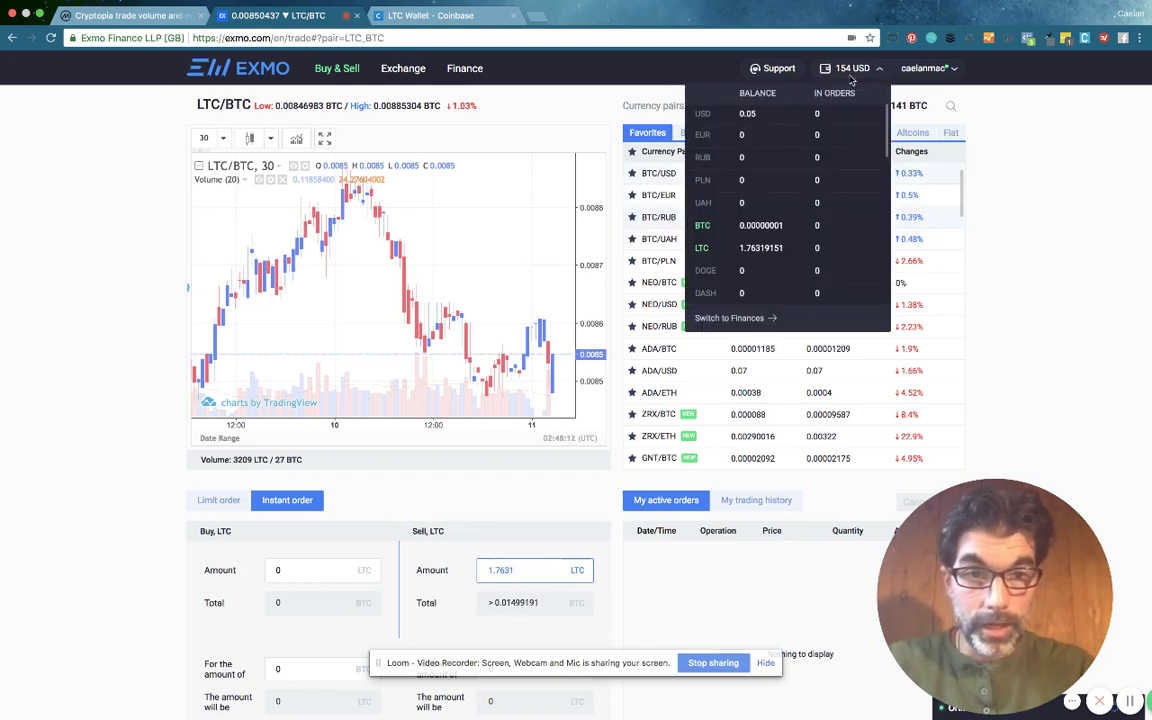
{"action": "type", "text": "9151"}
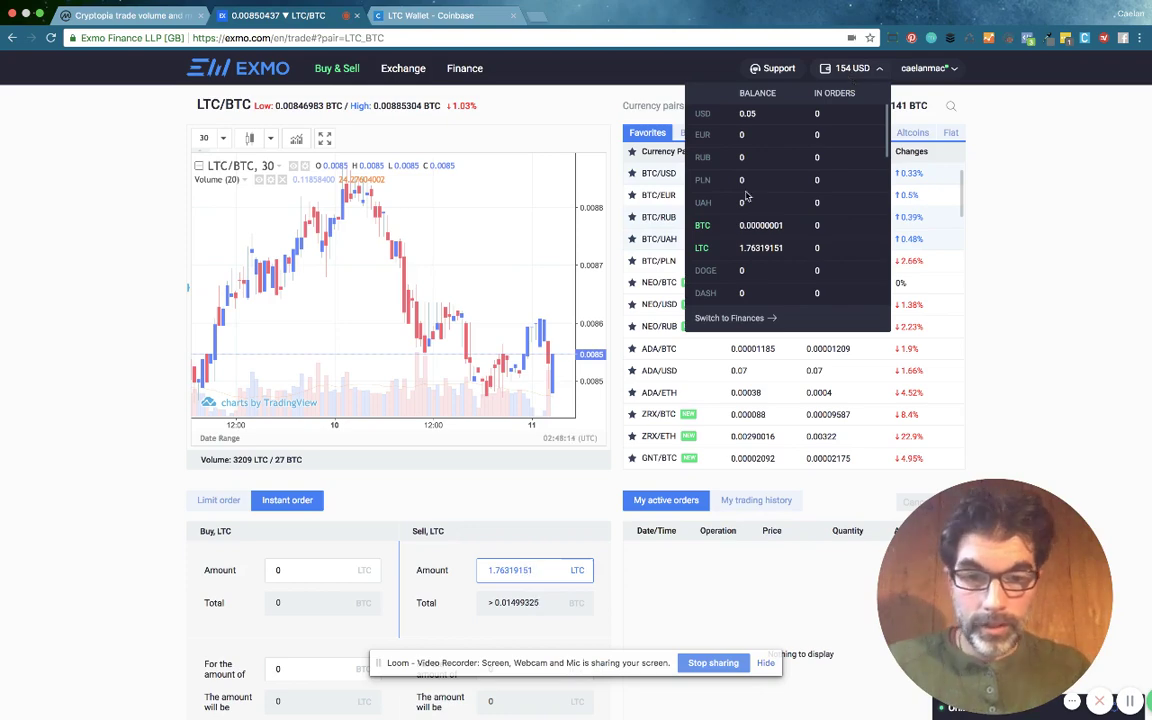
{"action": "left_click", "coordinate": [515, 504]}
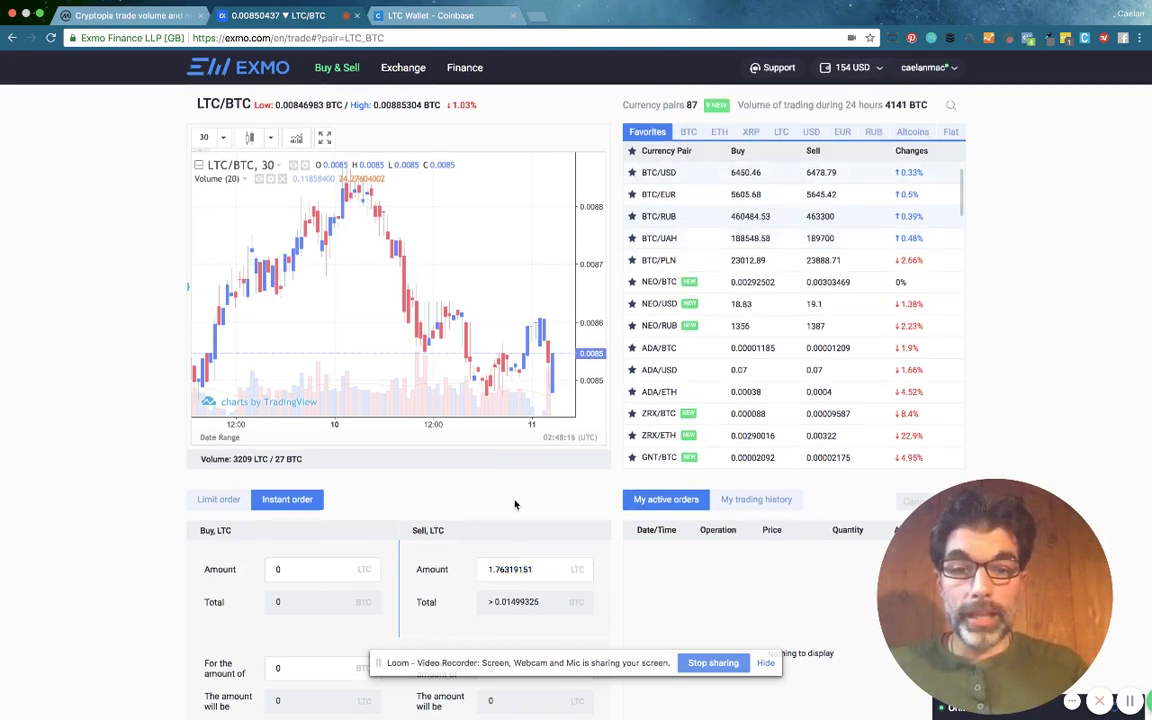
{"action": "scroll", "coordinate": [515, 504], "scroll_direction": "down", "scroll_amount": 3}
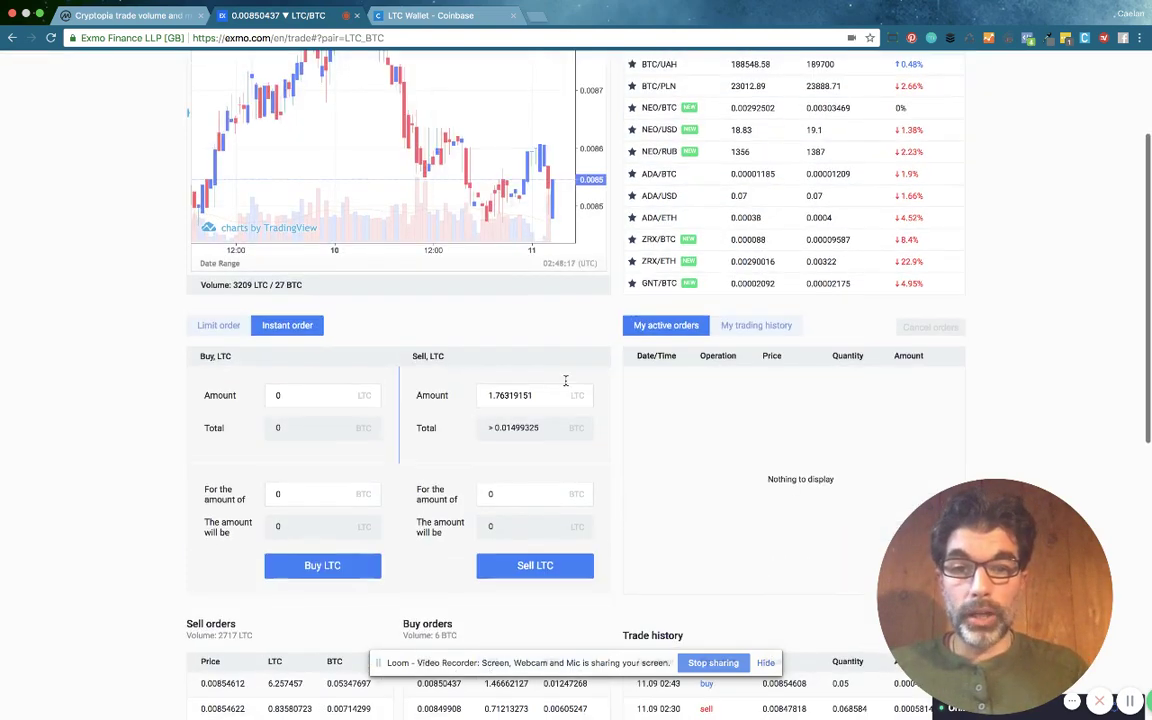
Sell the LTC instantly for BTC, then filter the pairs list to XRP and open XRP/USD
{"action": "left_click", "coordinate": [542, 566]}
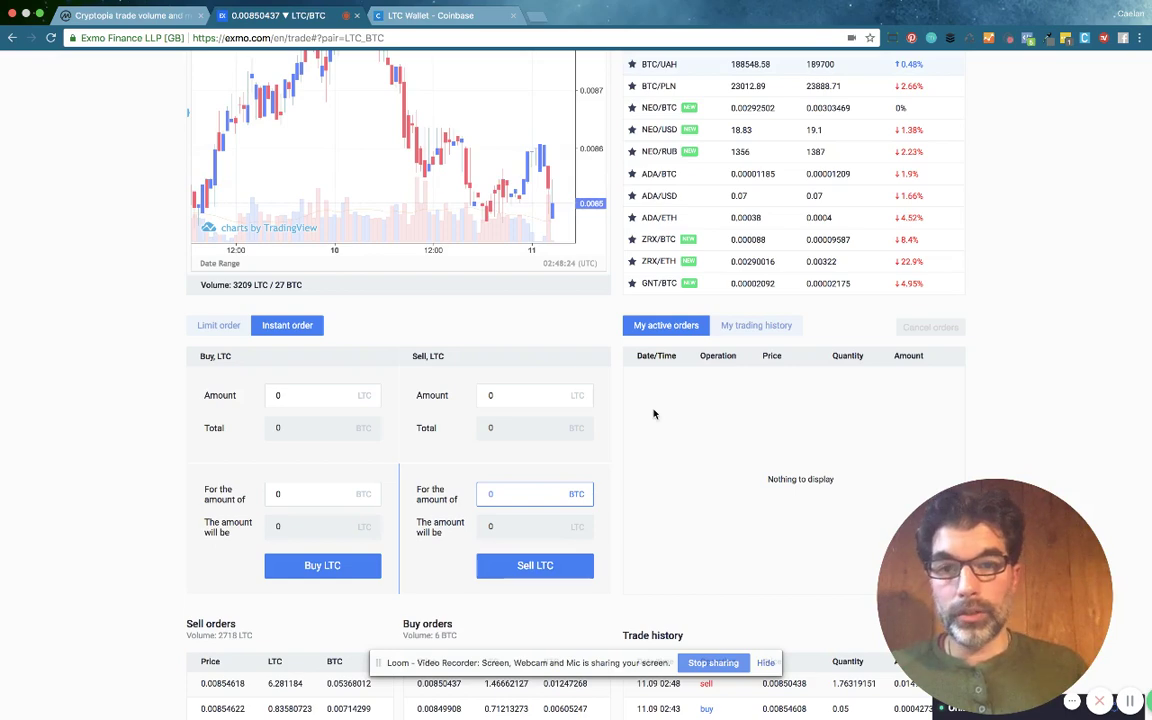
{"action": "scroll", "coordinate": [668, 478], "scroll_direction": "up", "scroll_amount": 4}
{"action": "mouse_move", "coordinate": [849, 76]}
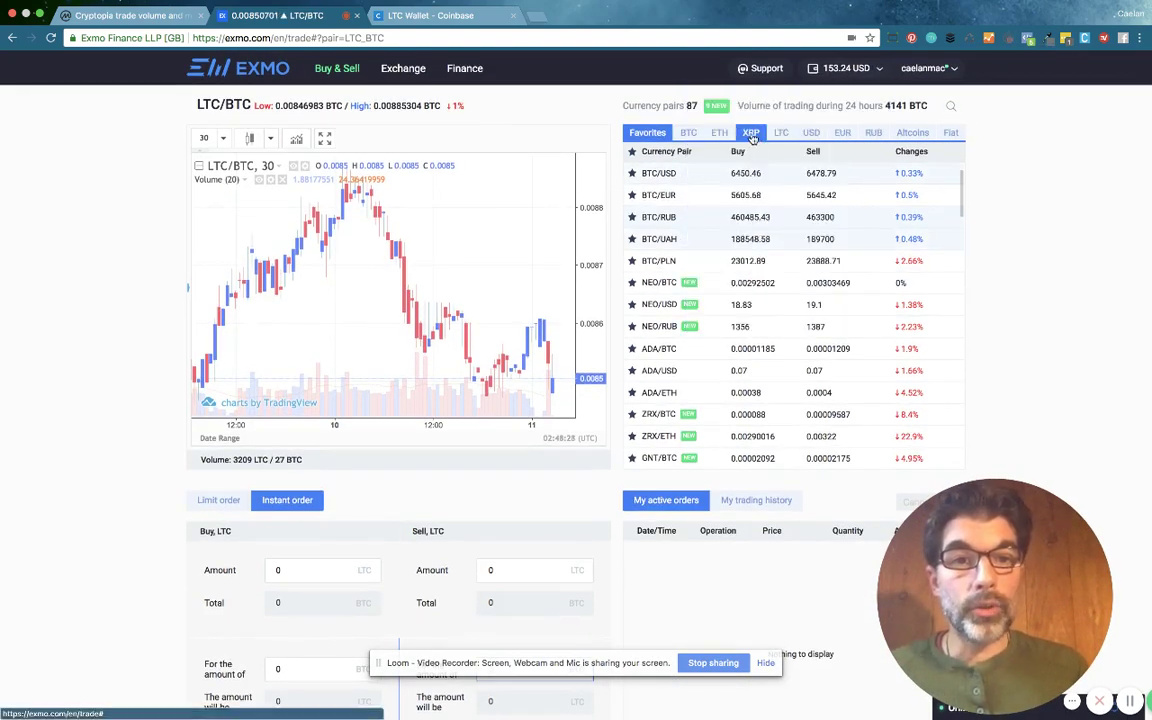
{"action": "left_click", "coordinate": [751, 134]}
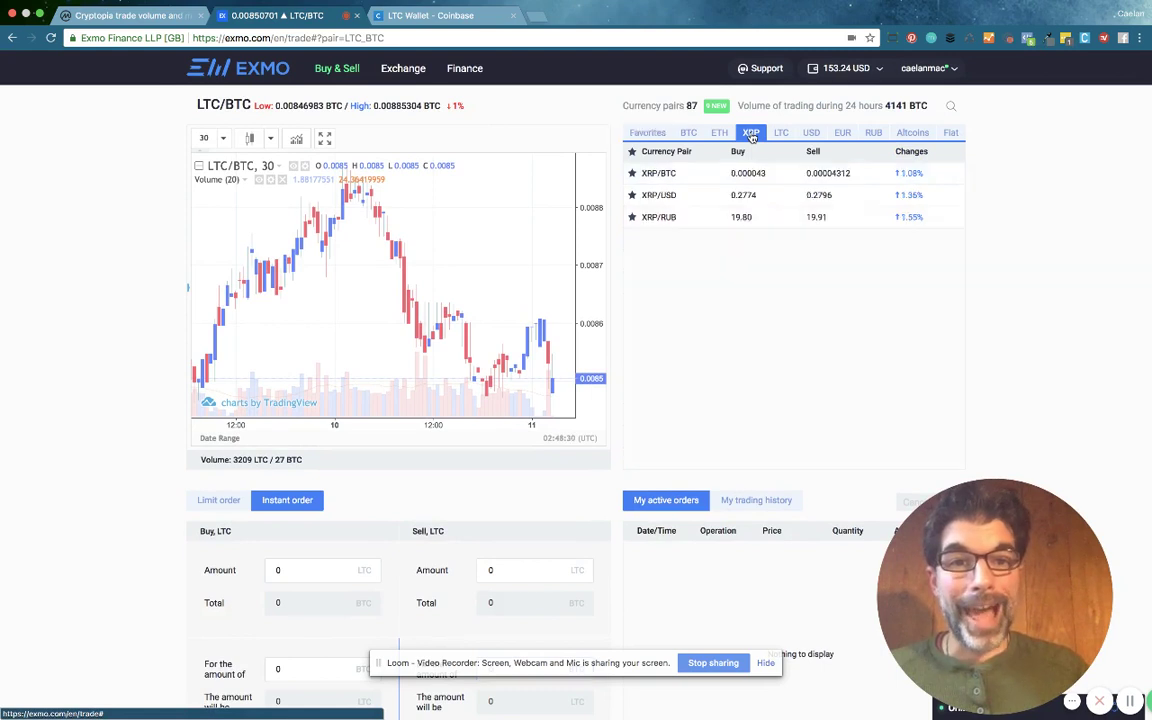
{"action": "left_click", "coordinate": [641, 194]}
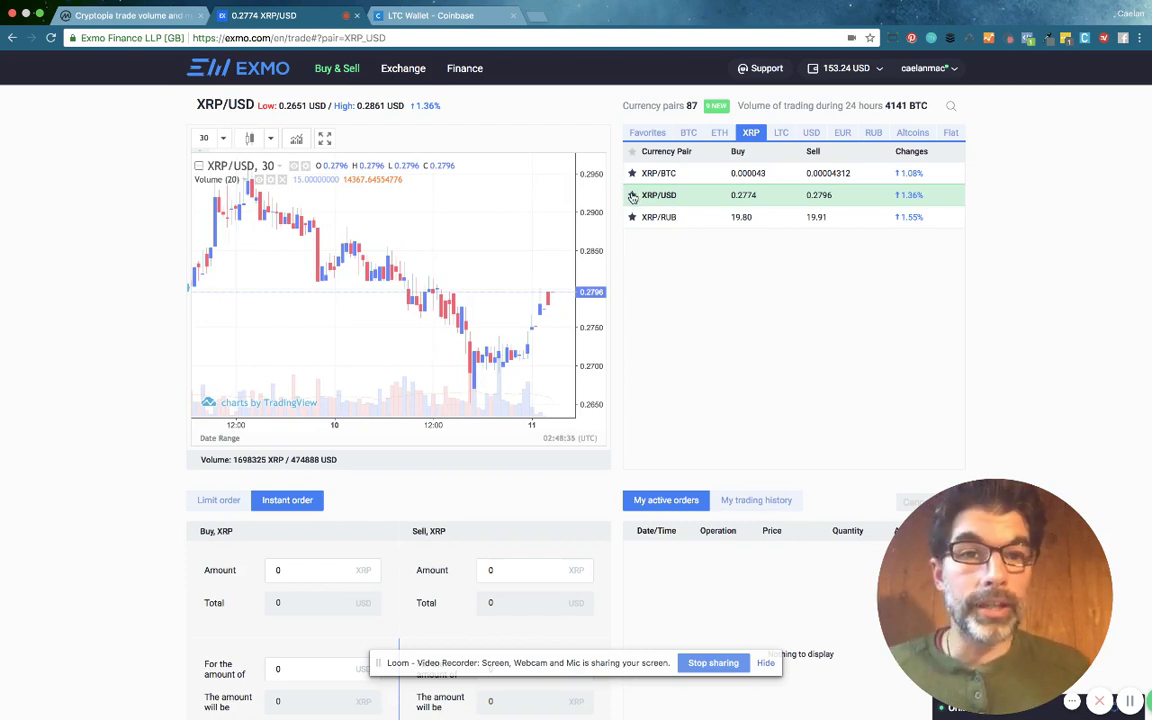
{"action": "left_click", "coordinate": [647, 133]}
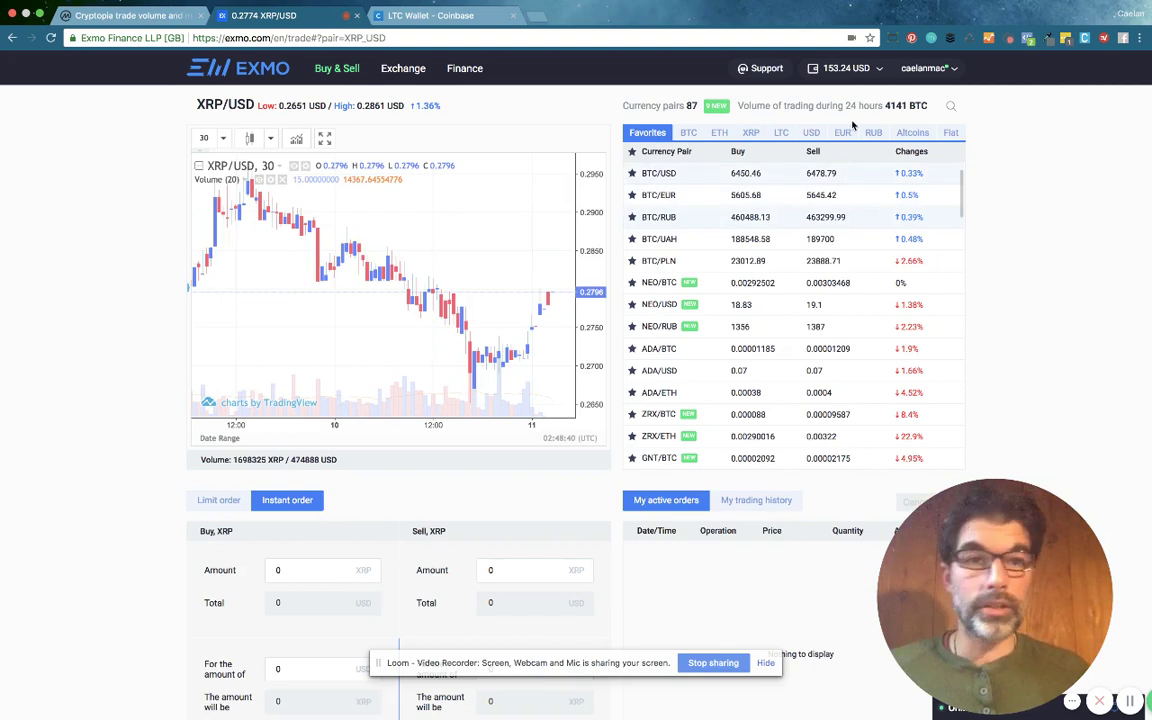
{"action": "left_click", "coordinate": [751, 133]}
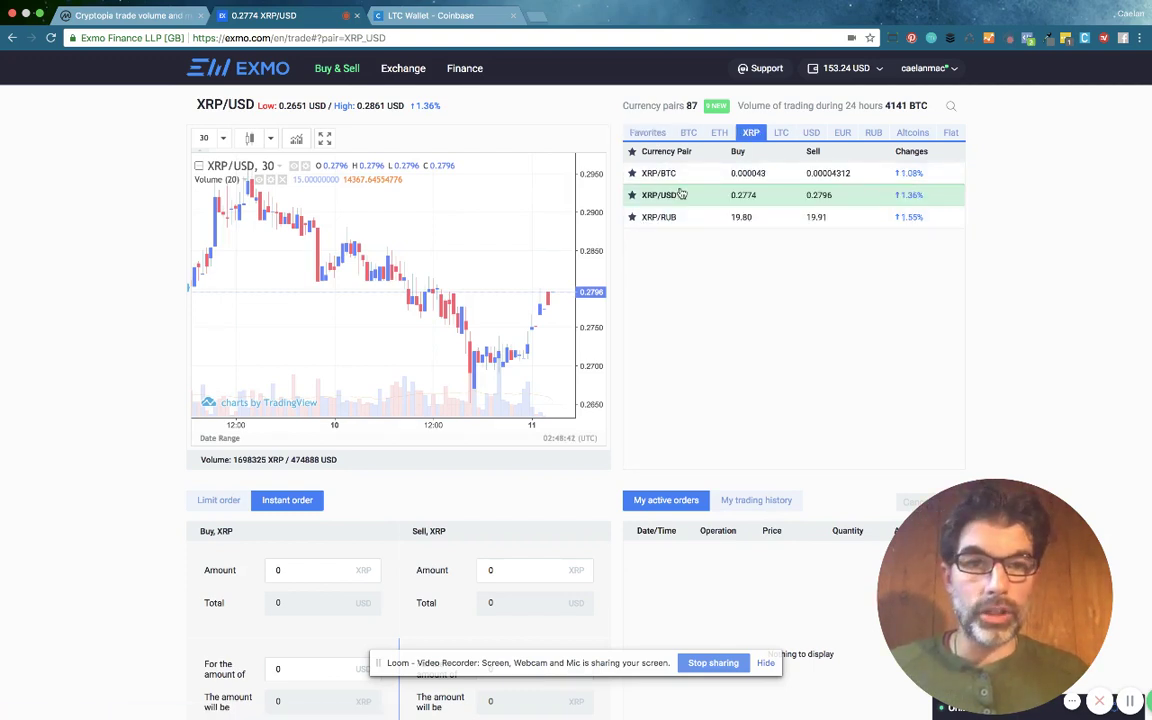
Open the XRP/BTC trading pair and check the available BTC balance
{"action": "left_click", "coordinate": [687, 180]}
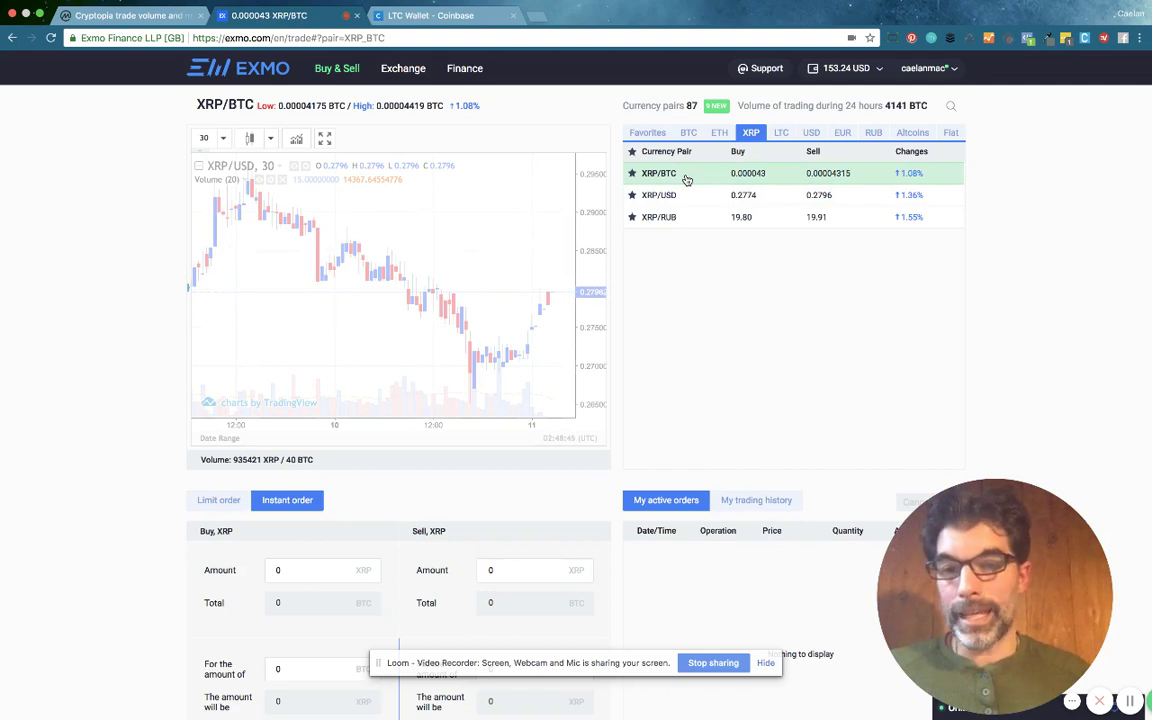
{"action": "left_click", "coordinate": [871, 70]}
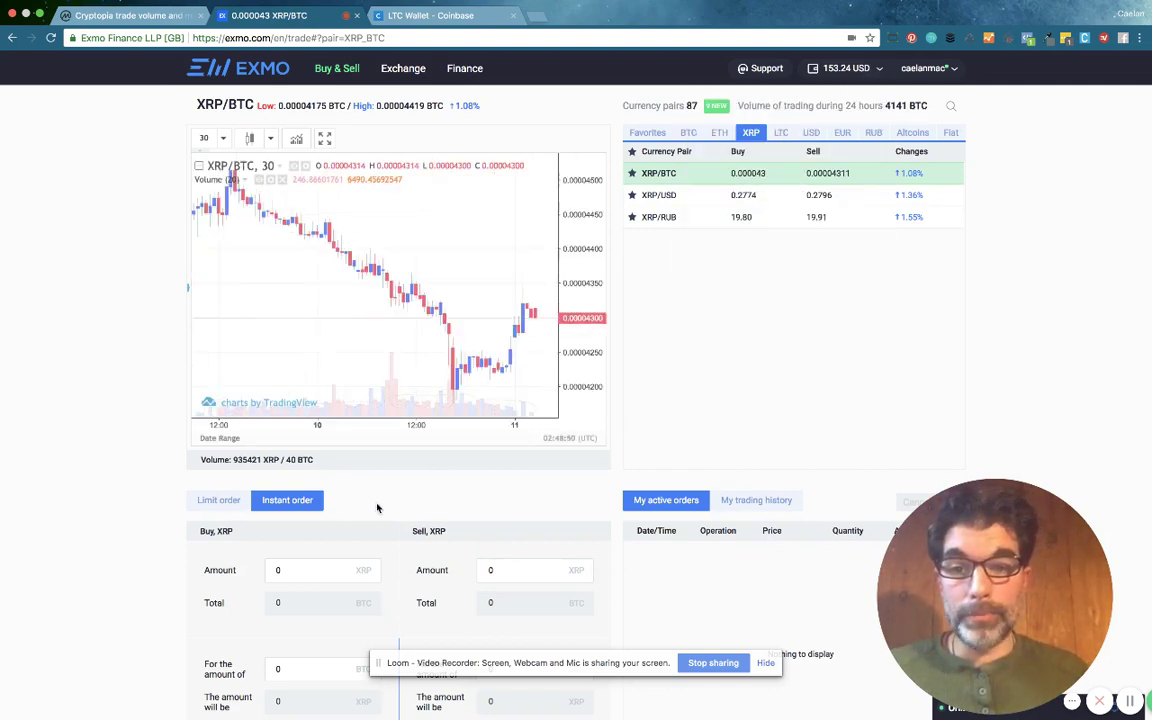
{"action": "left_click", "coordinate": [303, 572]}
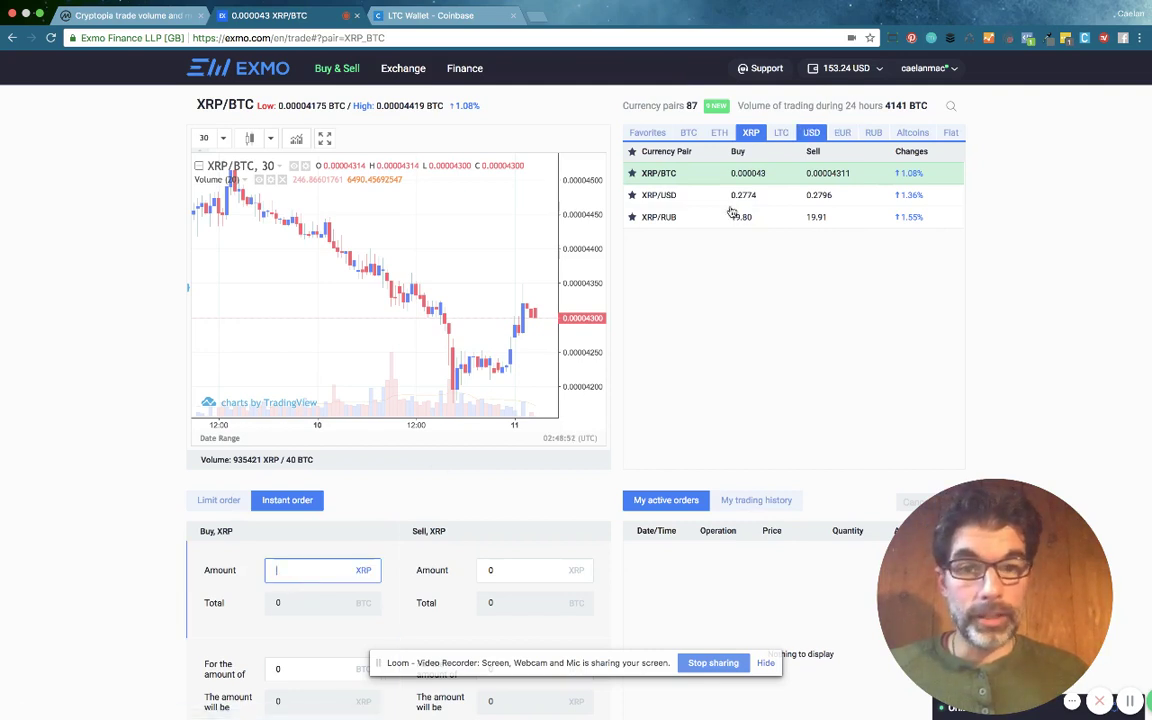
{"action": "scroll", "coordinate": [815, 212], "scroll_direction": "down", "scroll_amount": 1}
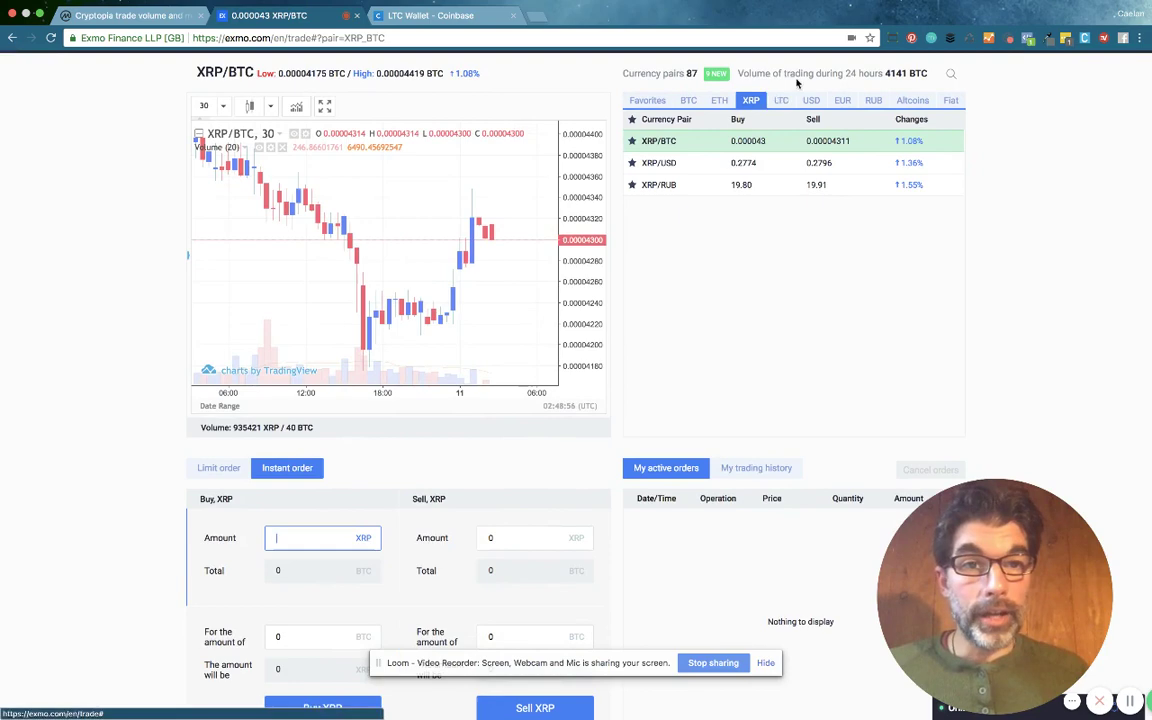
{"action": "scroll", "coordinate": [782, 83], "scroll_direction": "up", "scroll_amount": 1}
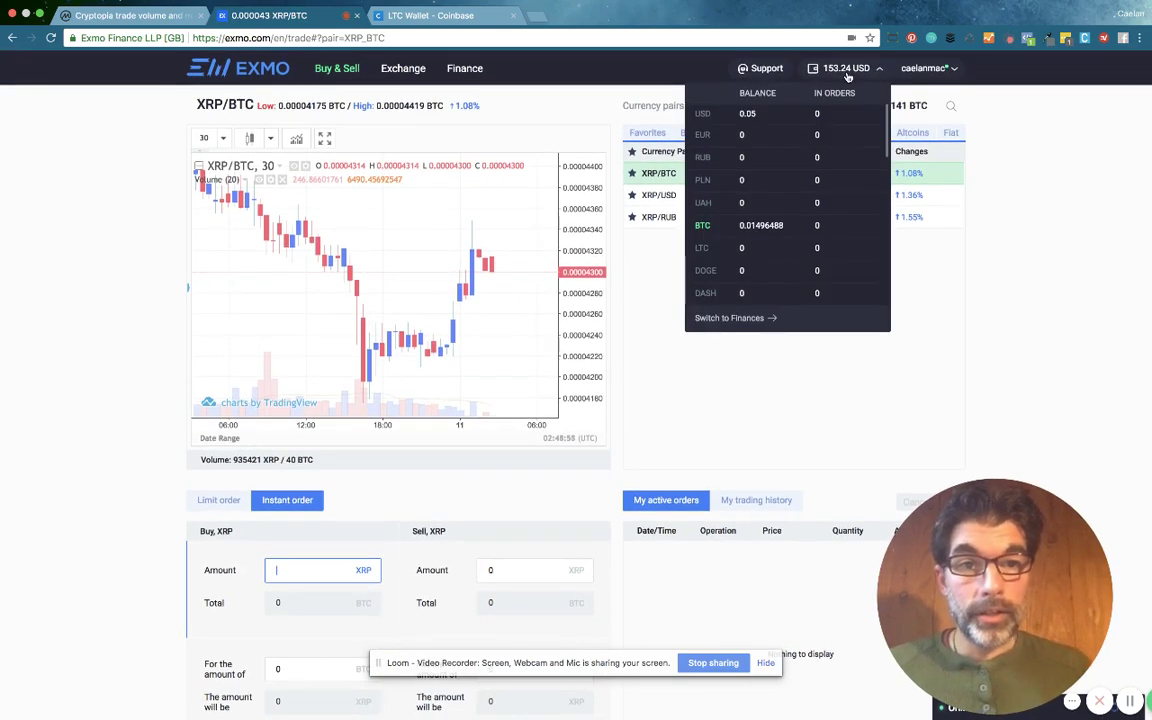
Try an instant buy of .01496488 XRP, which fails below the 0.1 XRP minimum
{"action": "mouse_move", "coordinate": [838, 67]}
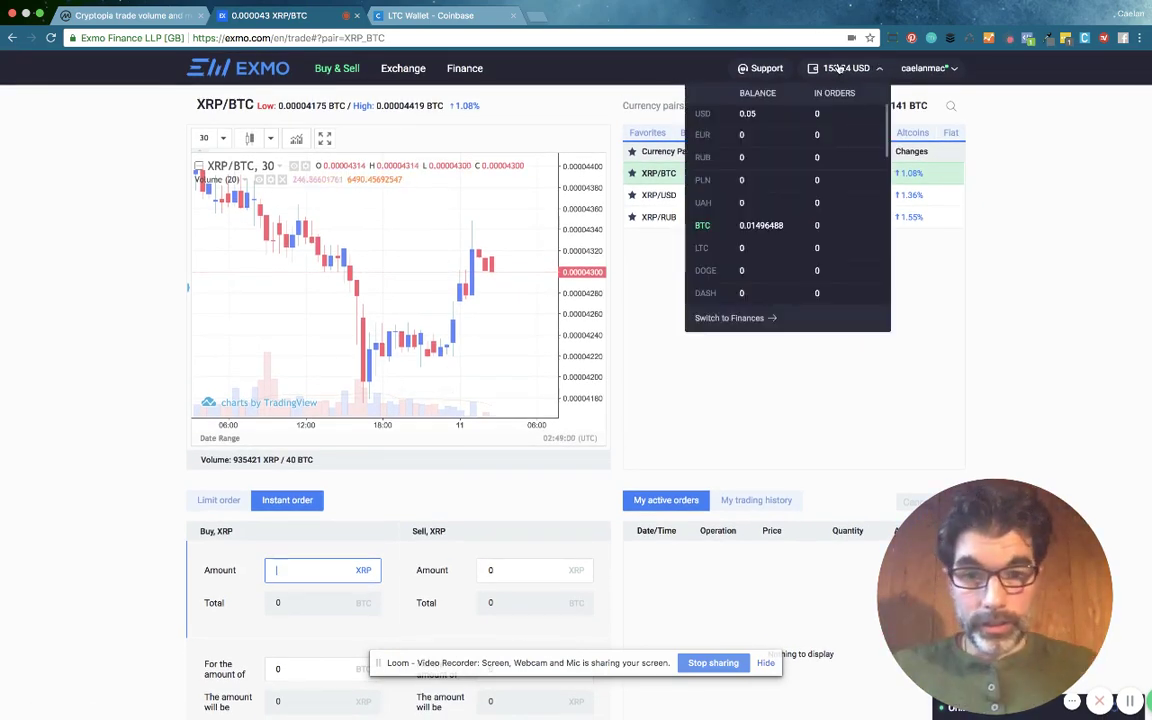
{"action": "type", "text": ".014"}
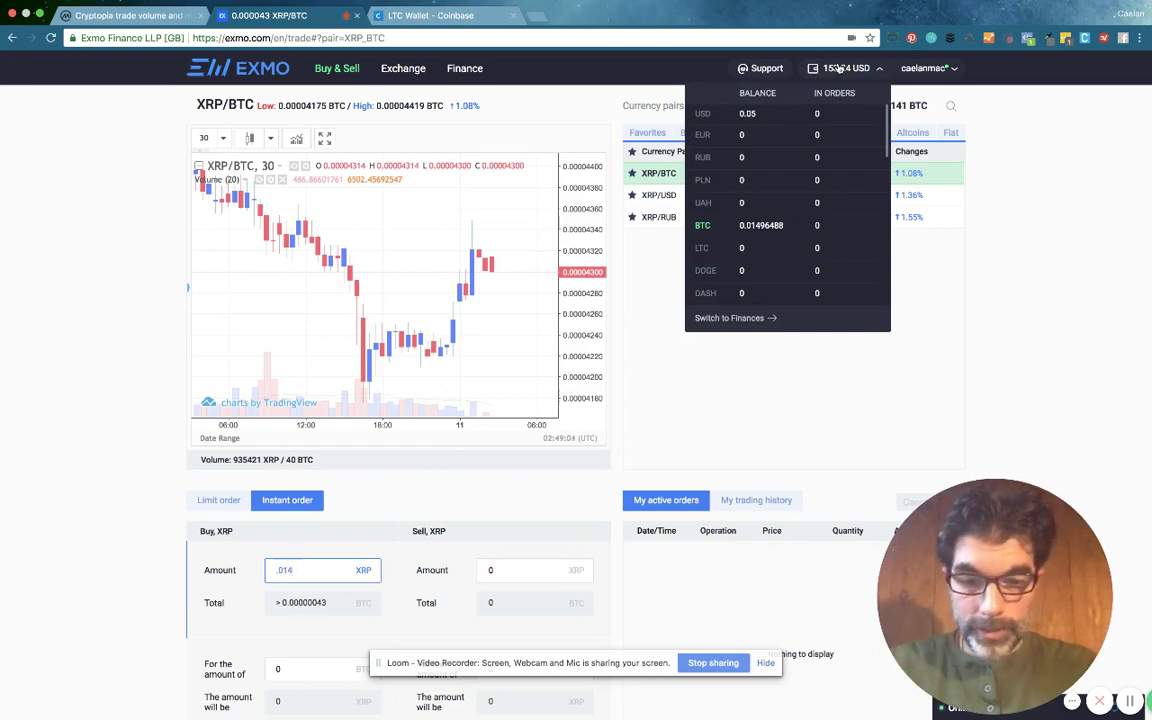
{"action": "type", "text": "96488"}
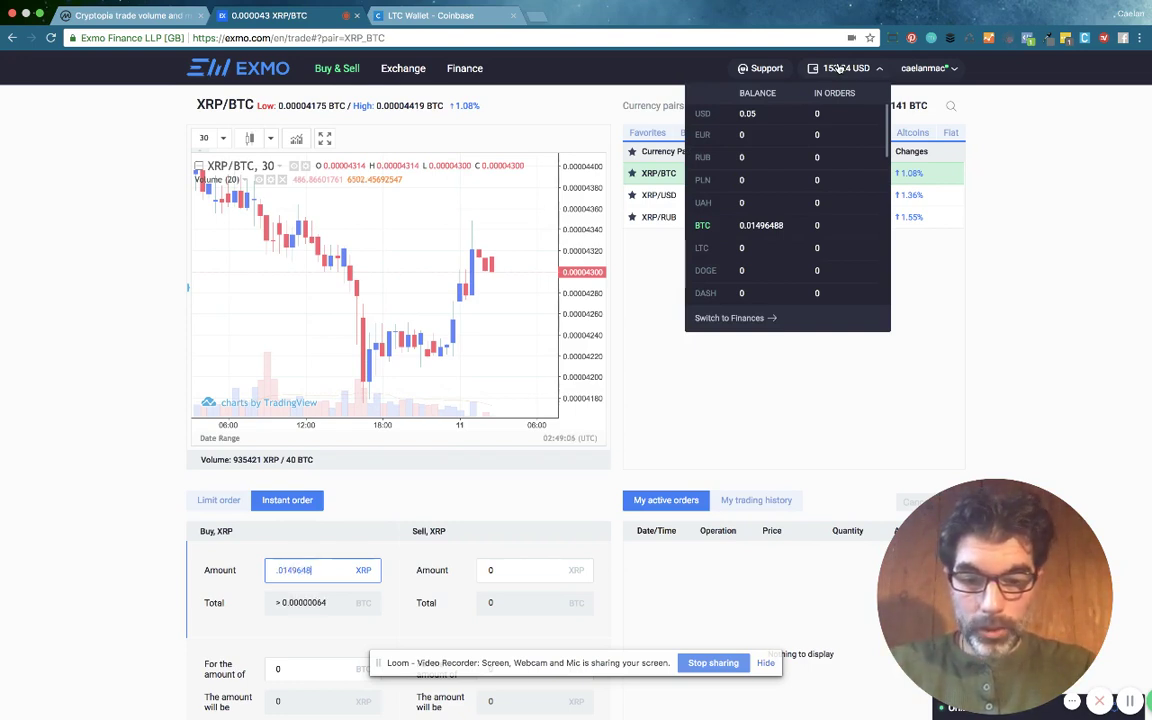
{"action": "key", "text": "super+a"}
{"action": "key", "text": "super+c"}
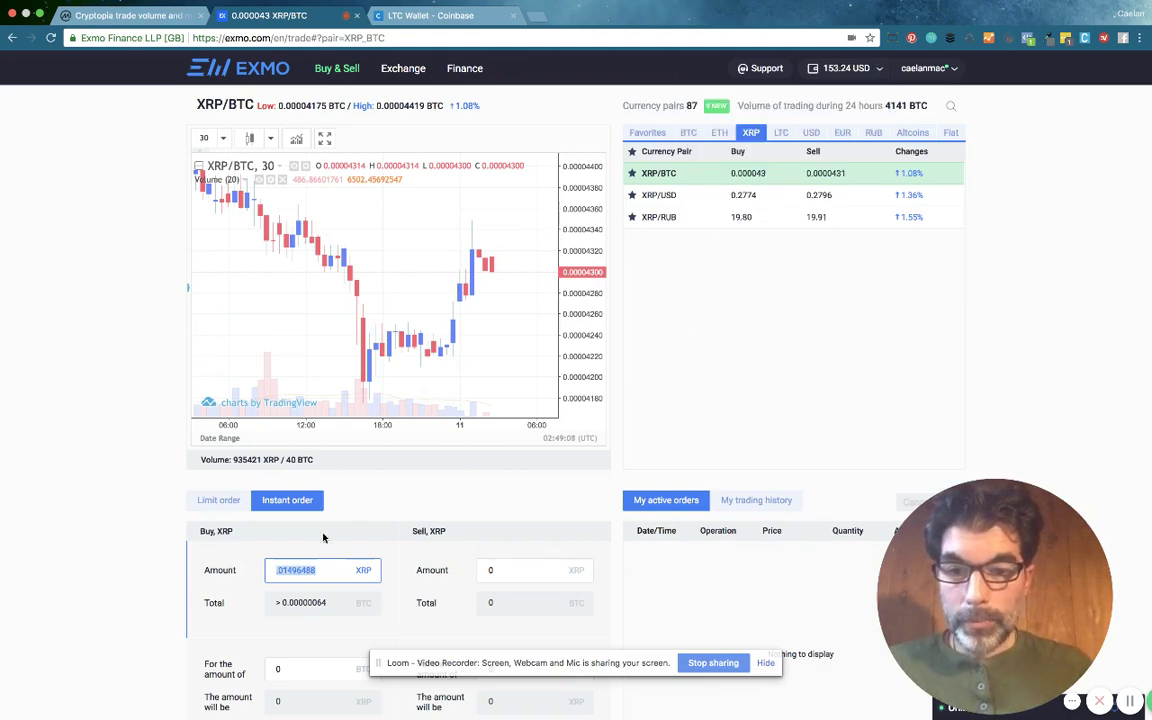
{"action": "scroll", "coordinate": [355, 600], "scroll_direction": "down", "scroll_amount": 3}
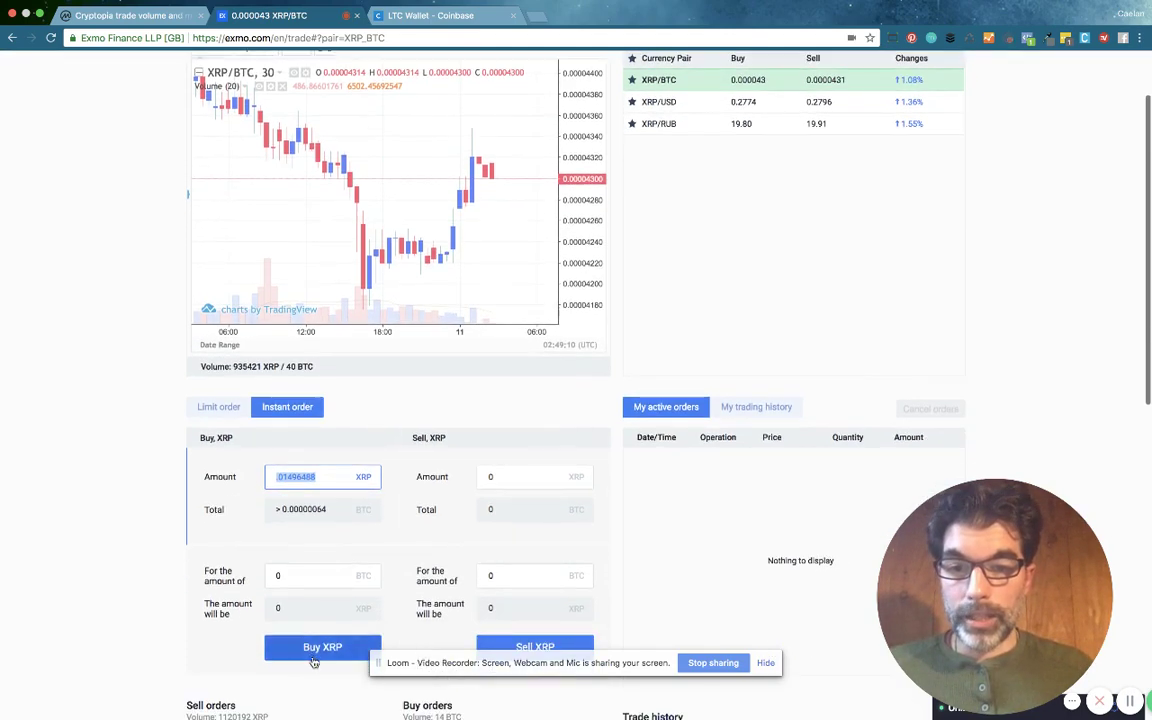
{"action": "left_click", "coordinate": [313, 654]}
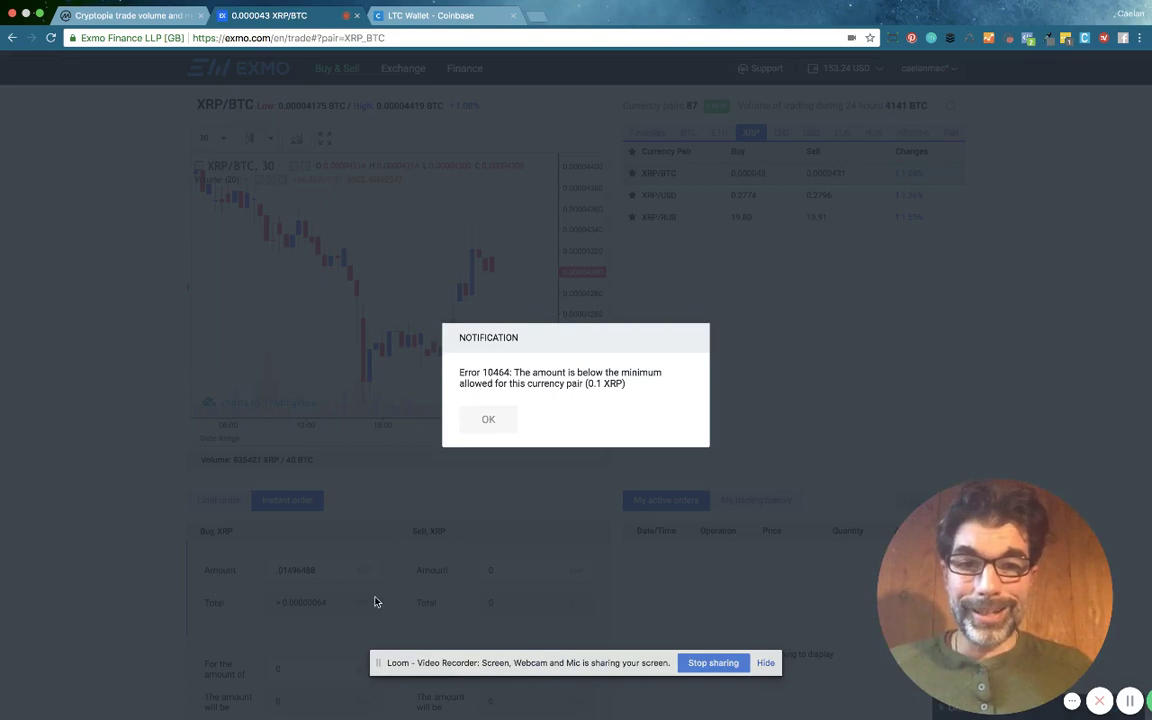
Dismiss the error and instantly buy XRP for .01496488 BTC, about 347.29 XRP
{"action": "left_click", "coordinate": [506, 413]}
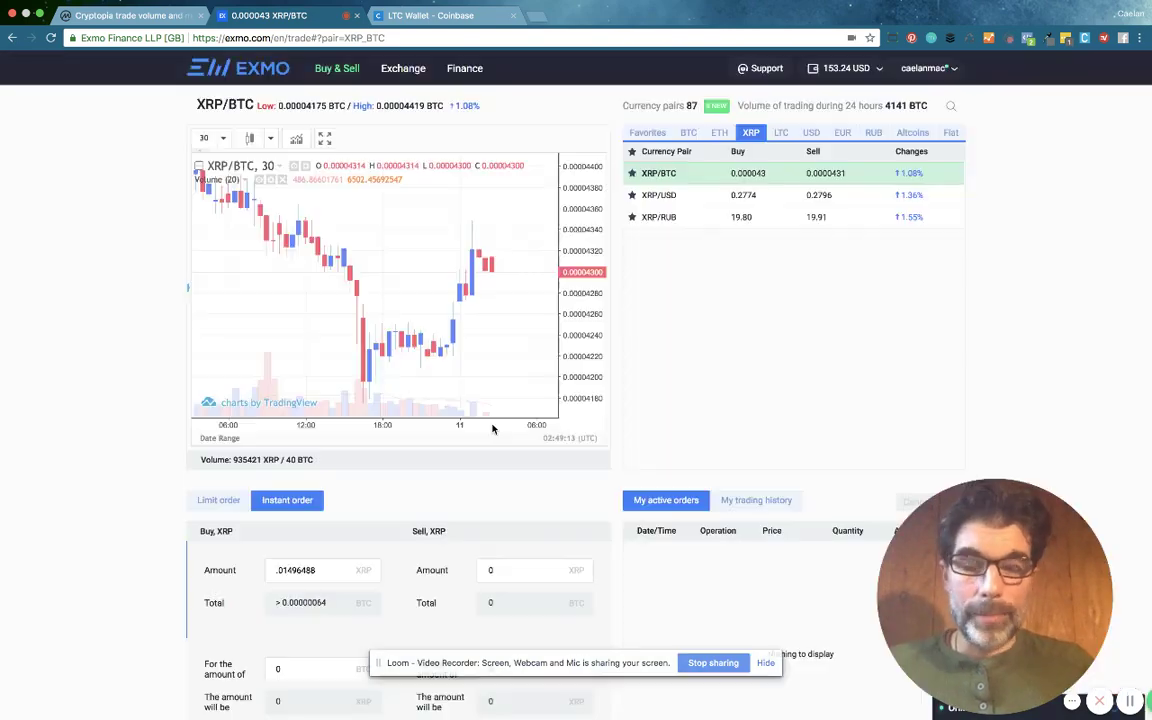
{"action": "scroll", "coordinate": [285, 569], "scroll_direction": "down", "scroll_amount": 3}
{"action": "left_click", "coordinate": [303, 571]}
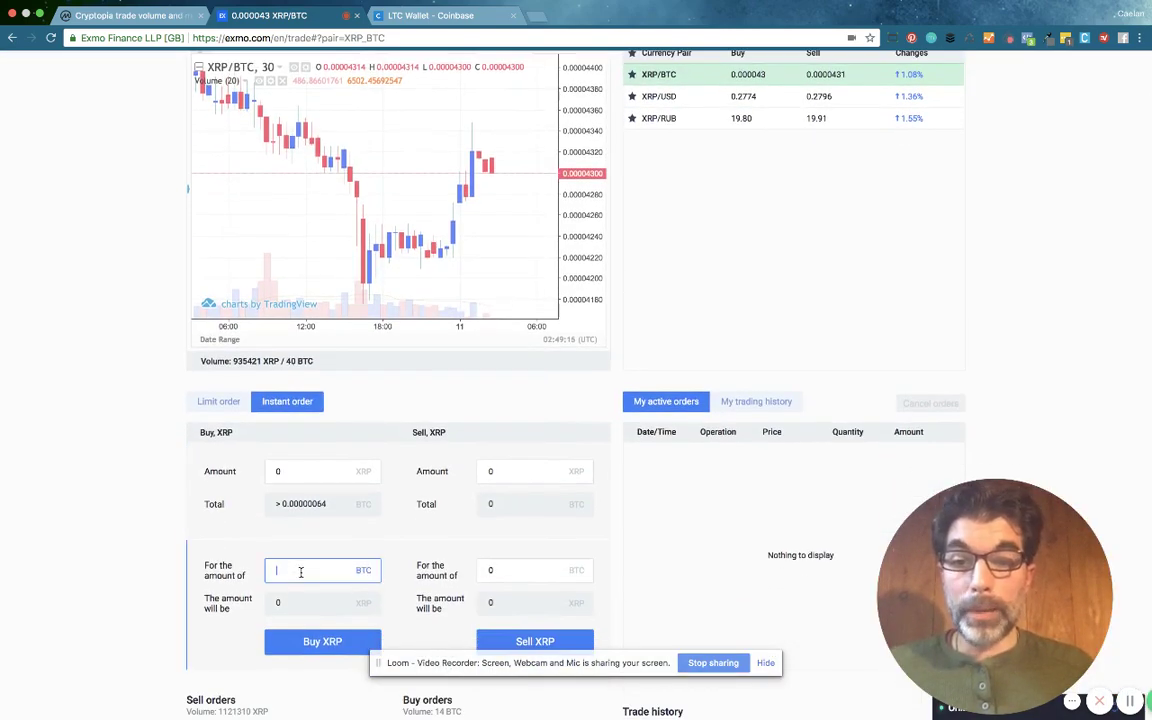
{"action": "key", "text": "super+v"}
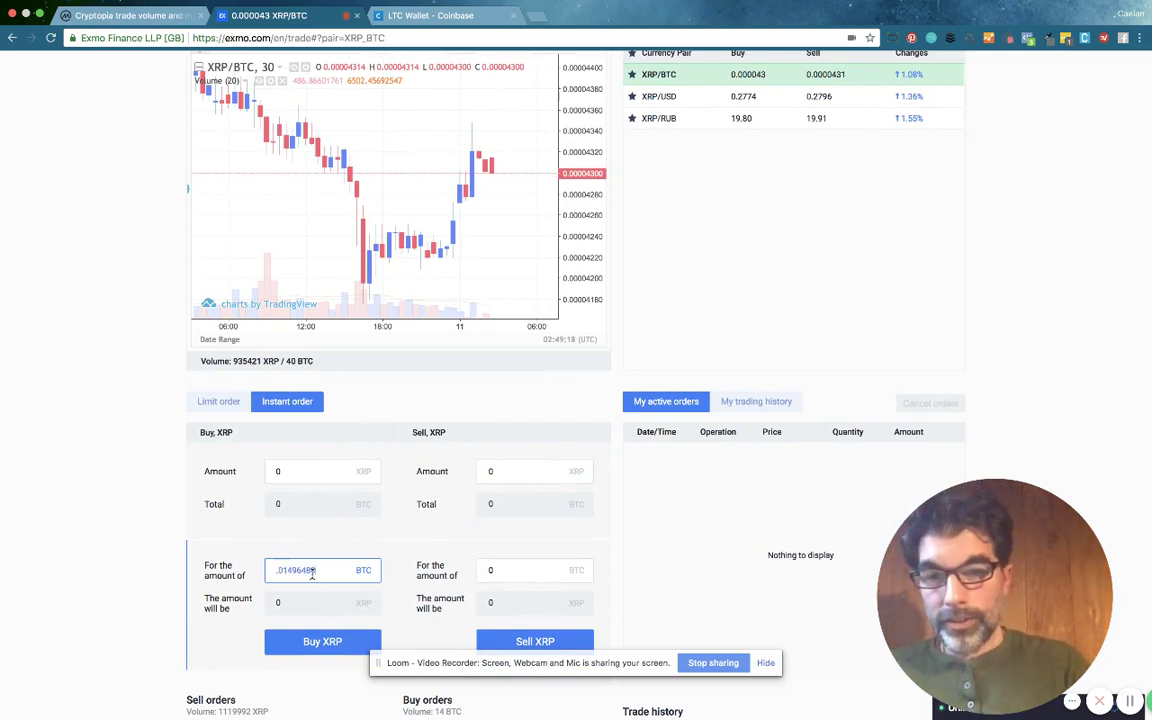
{"action": "left_click", "coordinate": [329, 471]}
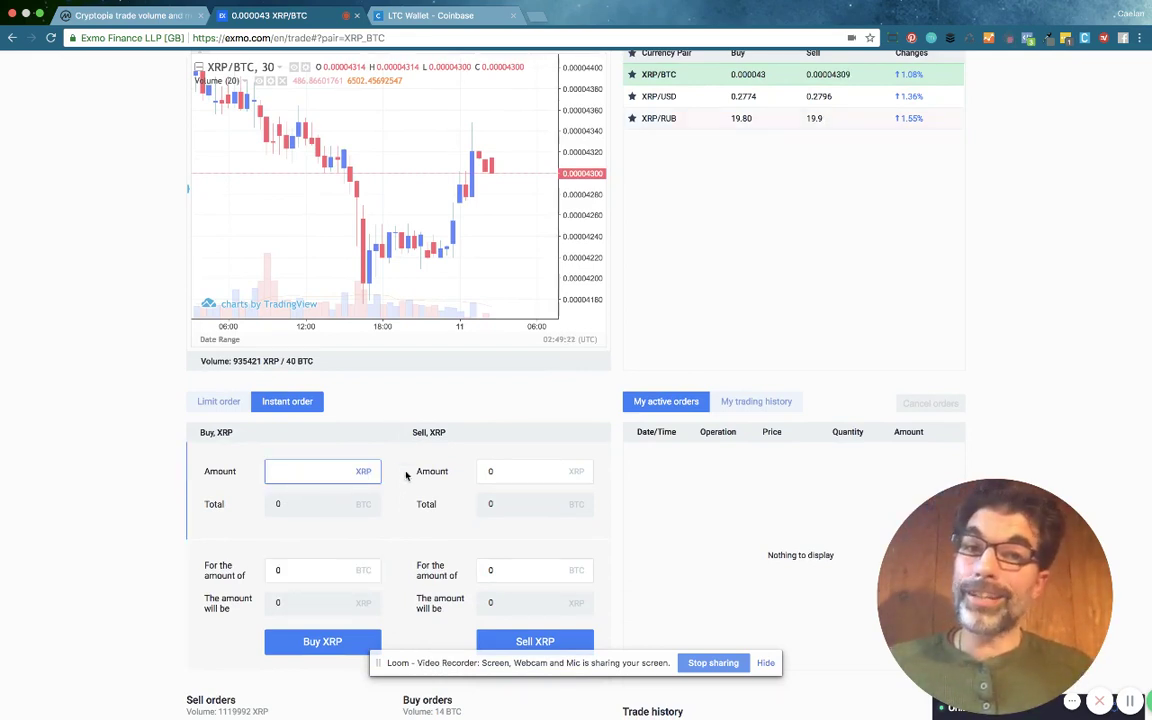
{"action": "left_click", "coordinate": [337, 573]}
{"action": "key", "text": "super+v"}
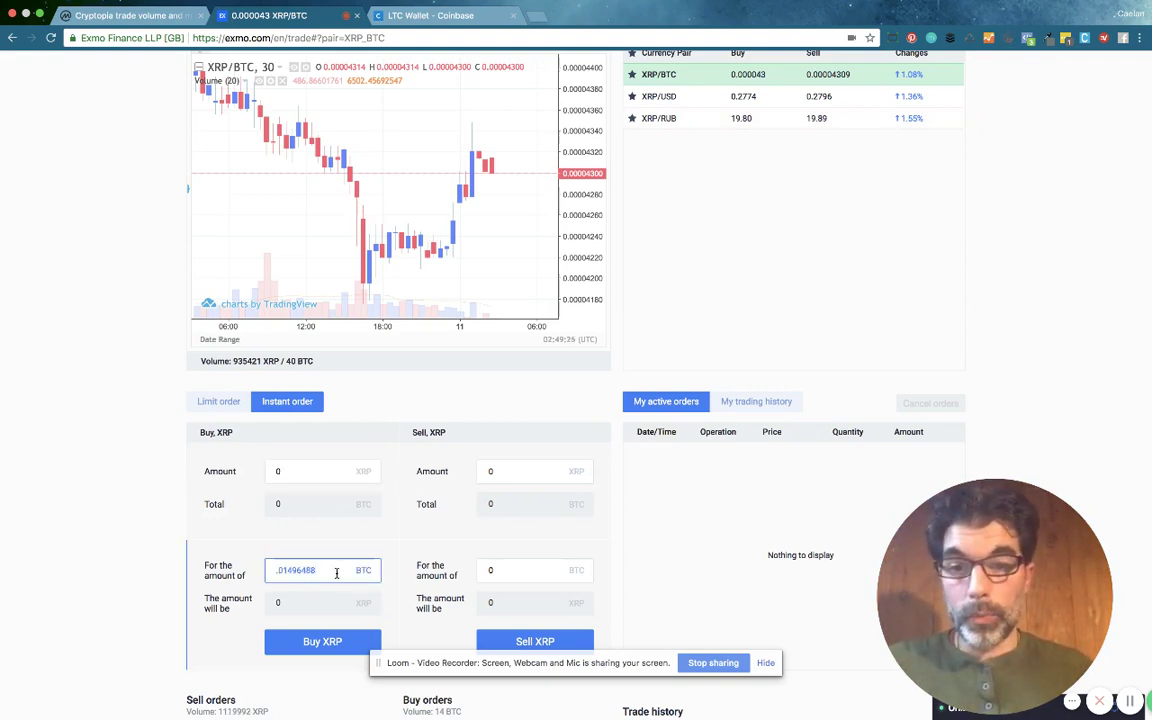
{"action": "left_click", "coordinate": [154, 571]}
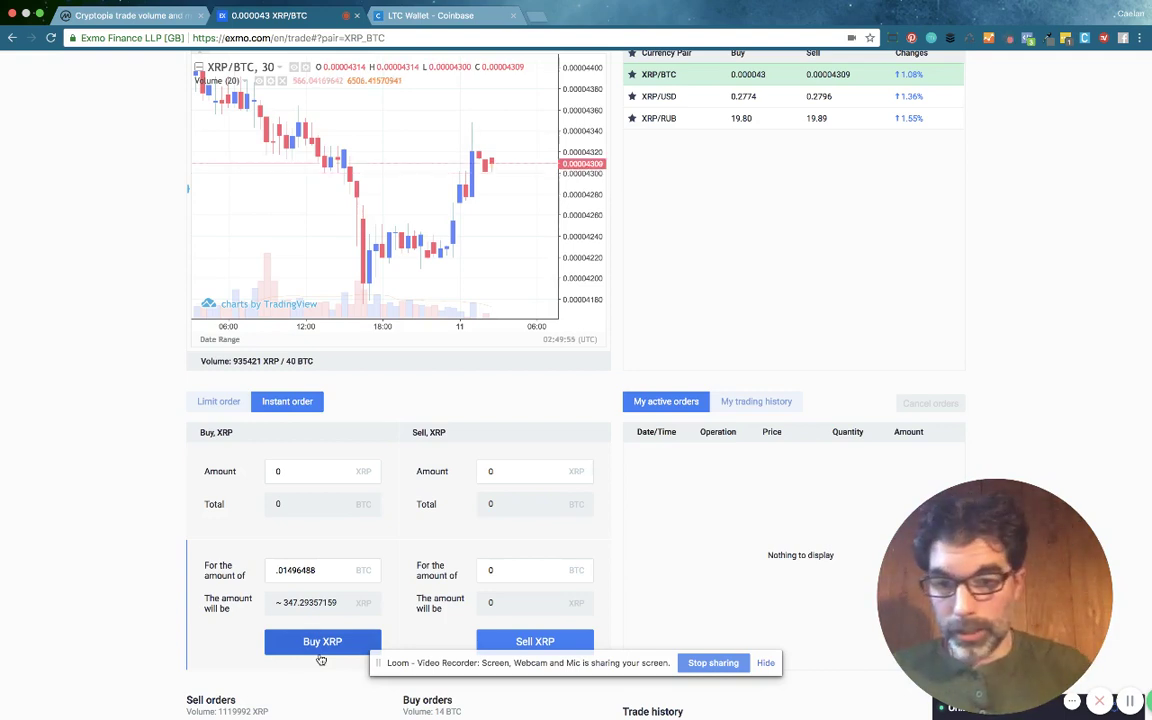
{"action": "left_click", "coordinate": [316, 651]}
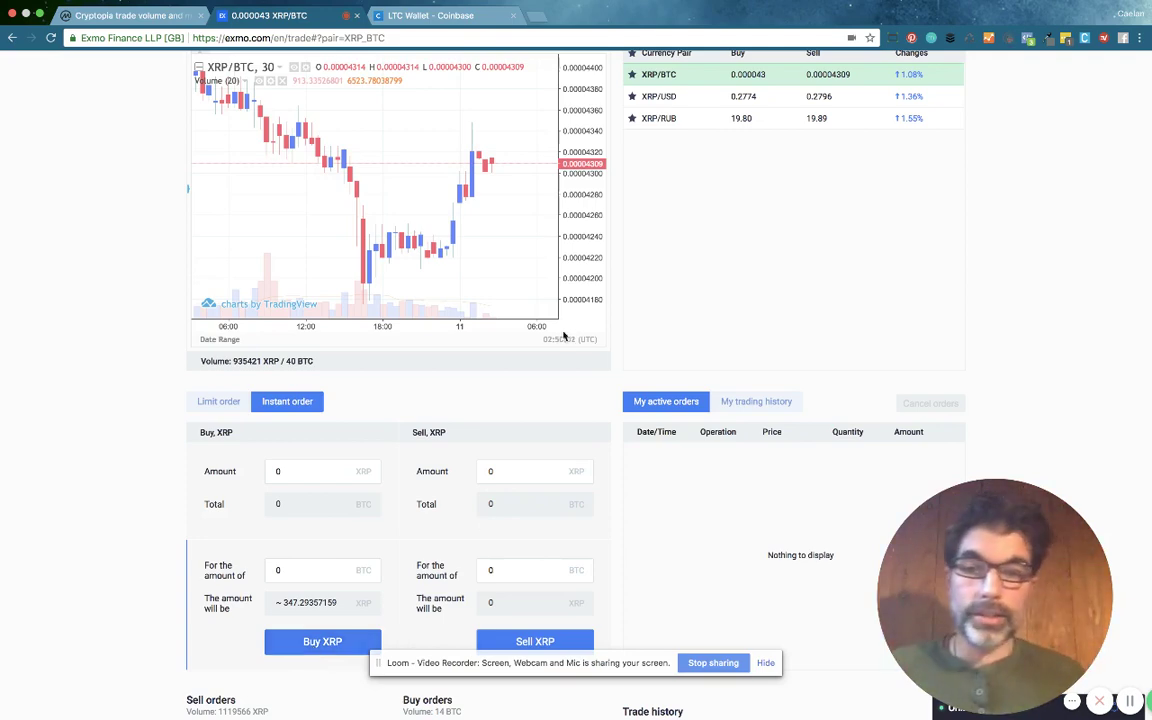
Review the currency balances, with XRP now at 546.19440084, then switch to the XRP/USD pair
{"action": "scroll", "coordinate": [1049, 309], "scroll_direction": "up", "scroll_amount": 2}
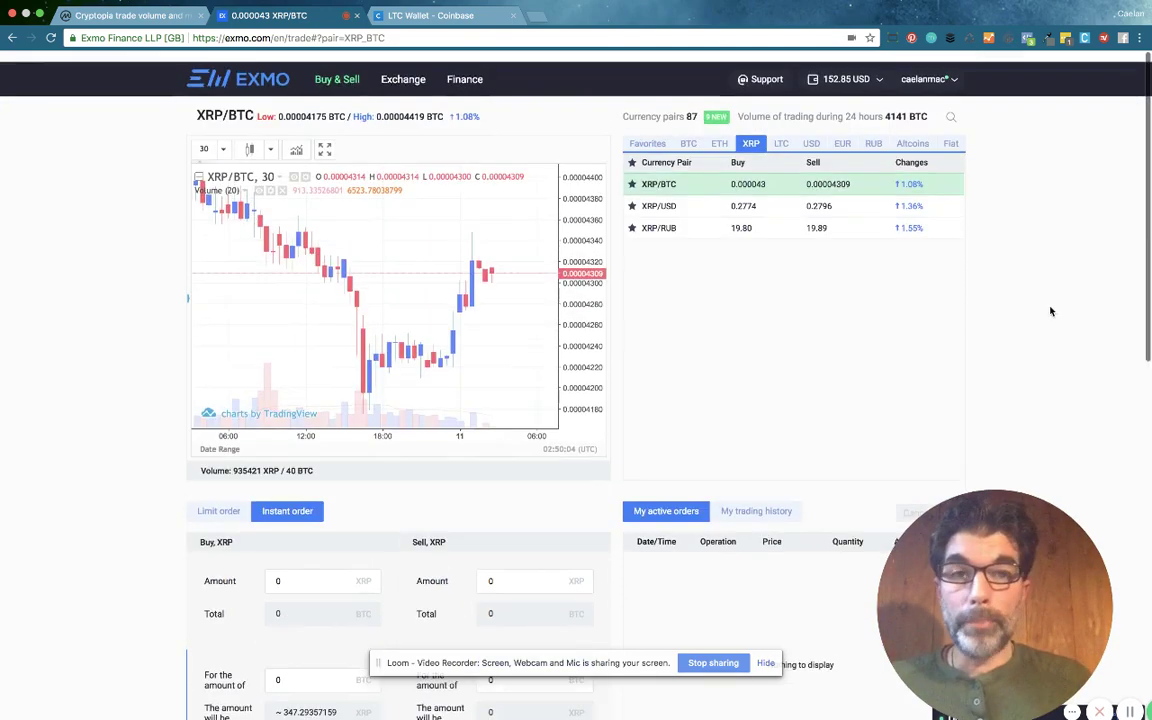
{"action": "left_click", "coordinate": [869, 70]}
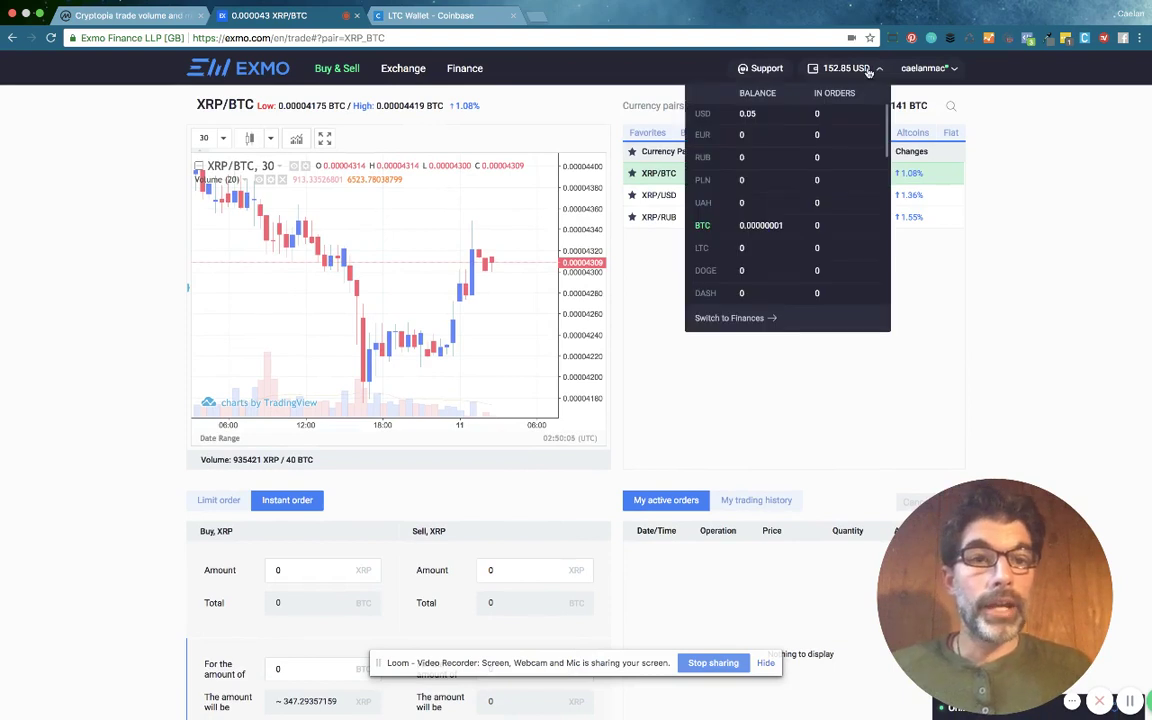
{"action": "left_click", "coordinate": [871, 72]}
{"action": "left_click", "coordinate": [873, 74]}
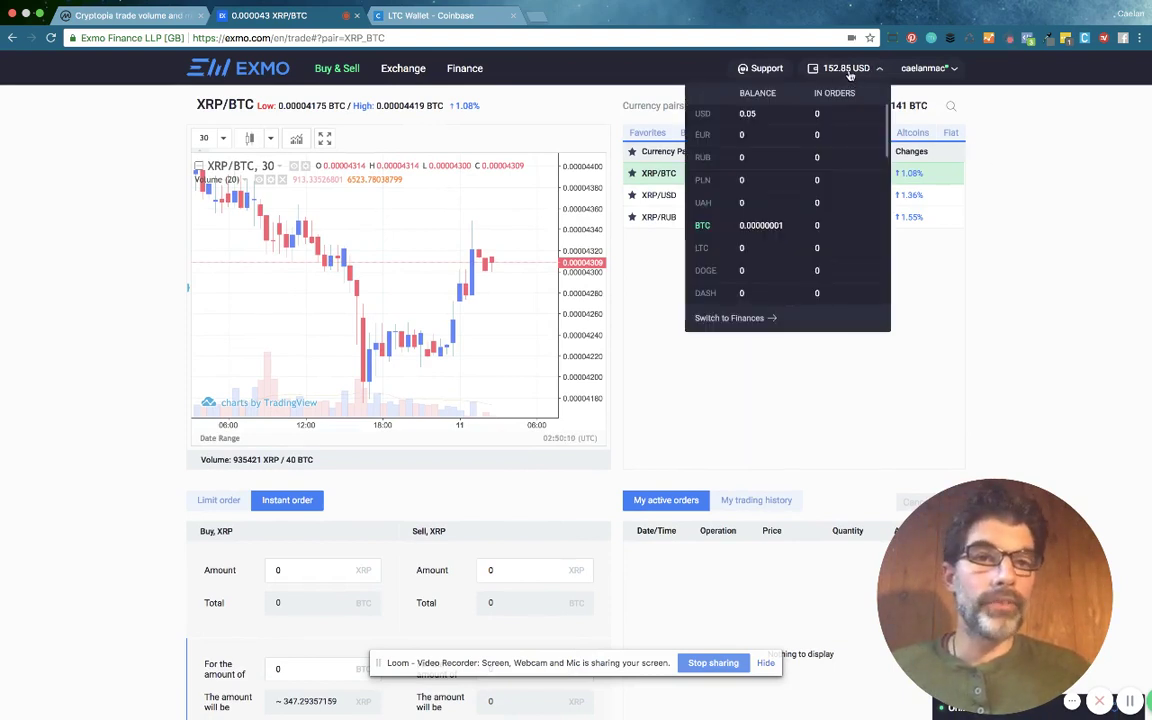
{"action": "scroll", "coordinate": [816, 152], "scroll_direction": "down", "scroll_amount": 5}
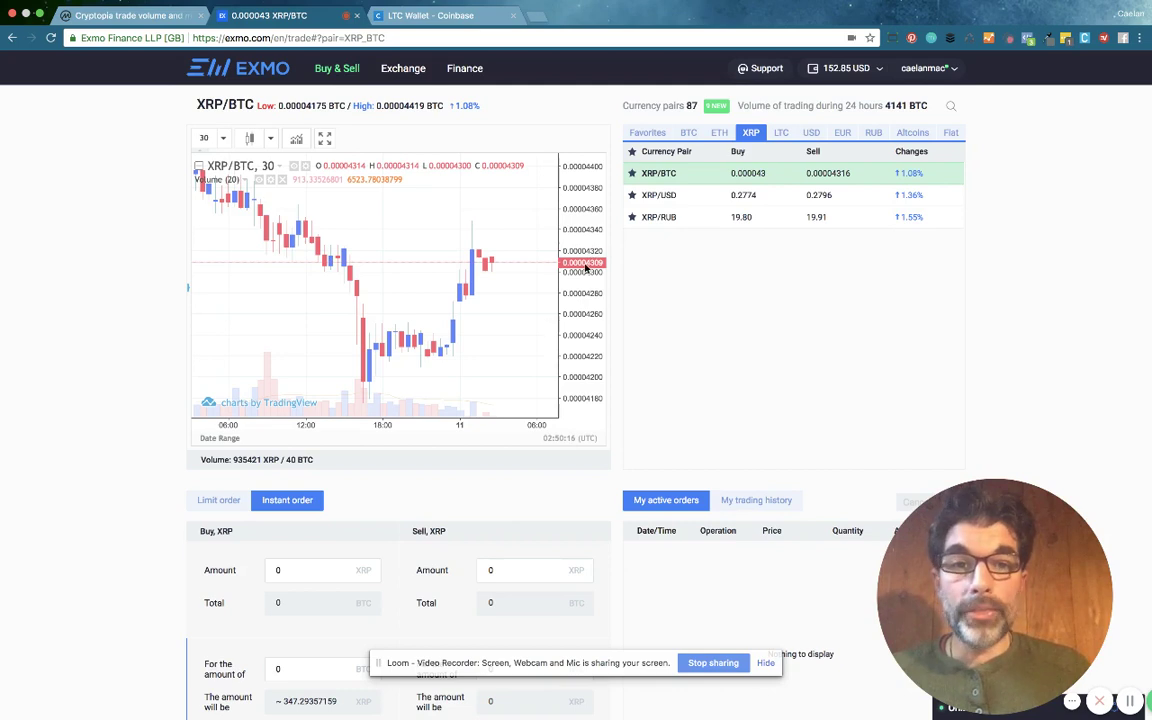
{"action": "left_click", "coordinate": [665, 196]}
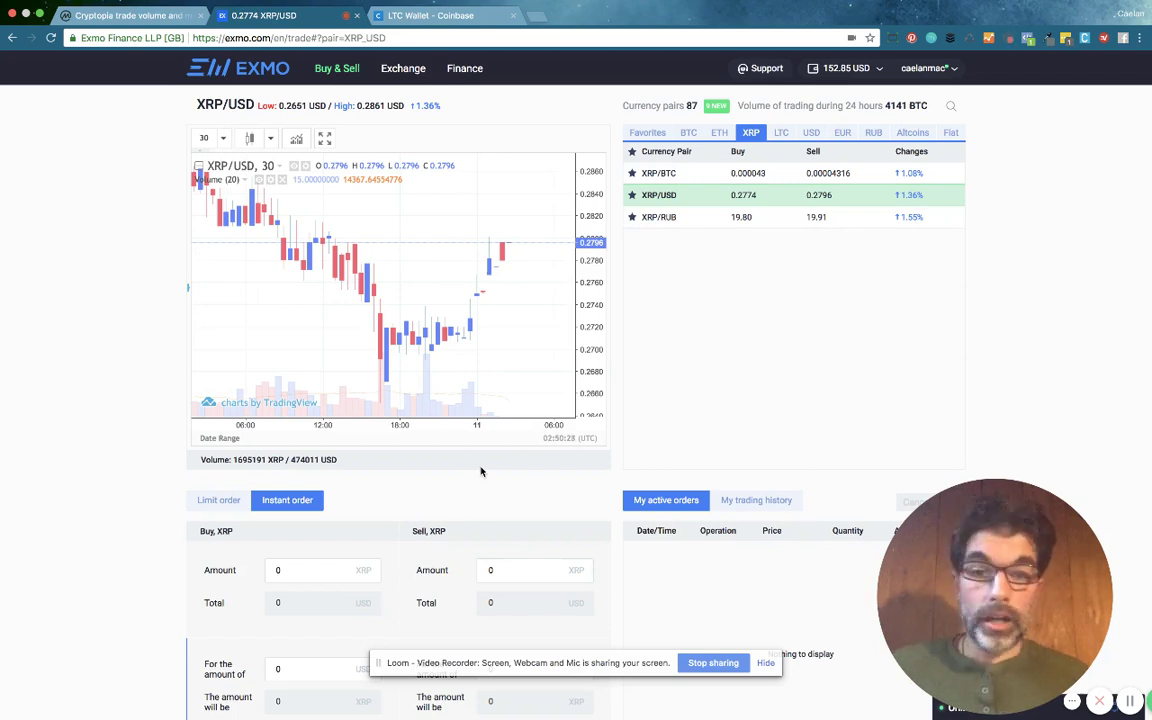
Place a limit order selling 200 XRP at 0.31 USD, totalling 62 USD
{"action": "left_click", "coordinate": [506, 570]}
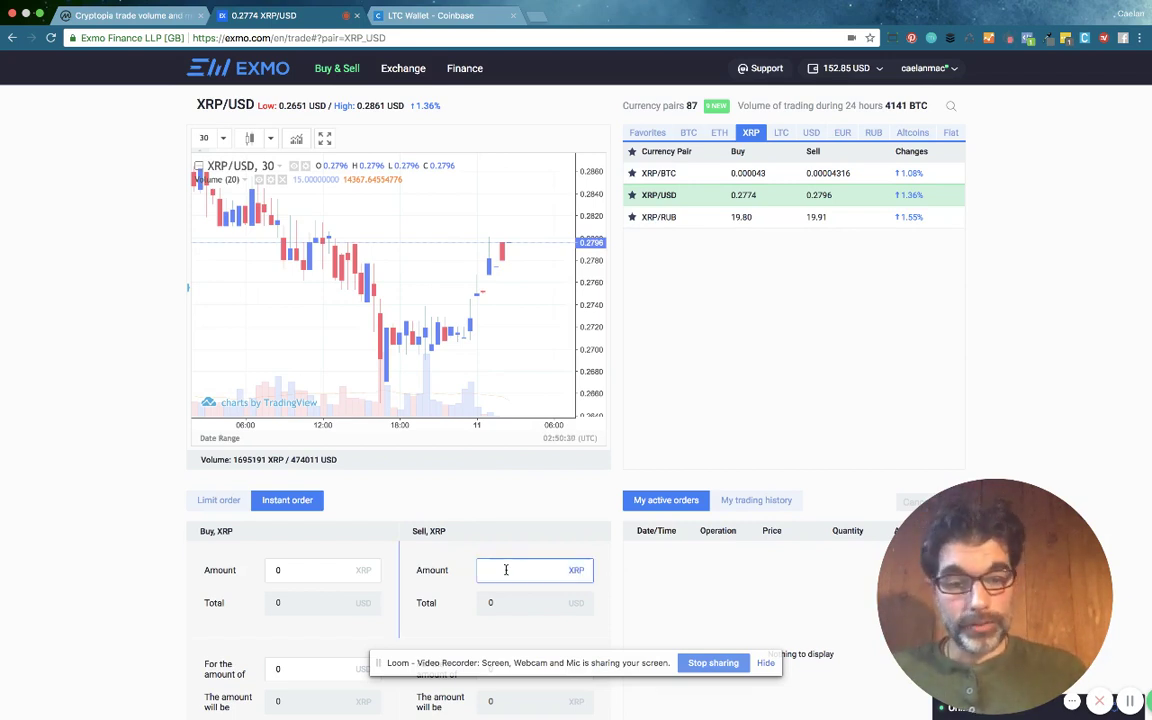
{"action": "scroll", "coordinate": [506, 570], "scroll_direction": "down", "scroll_amount": 3}
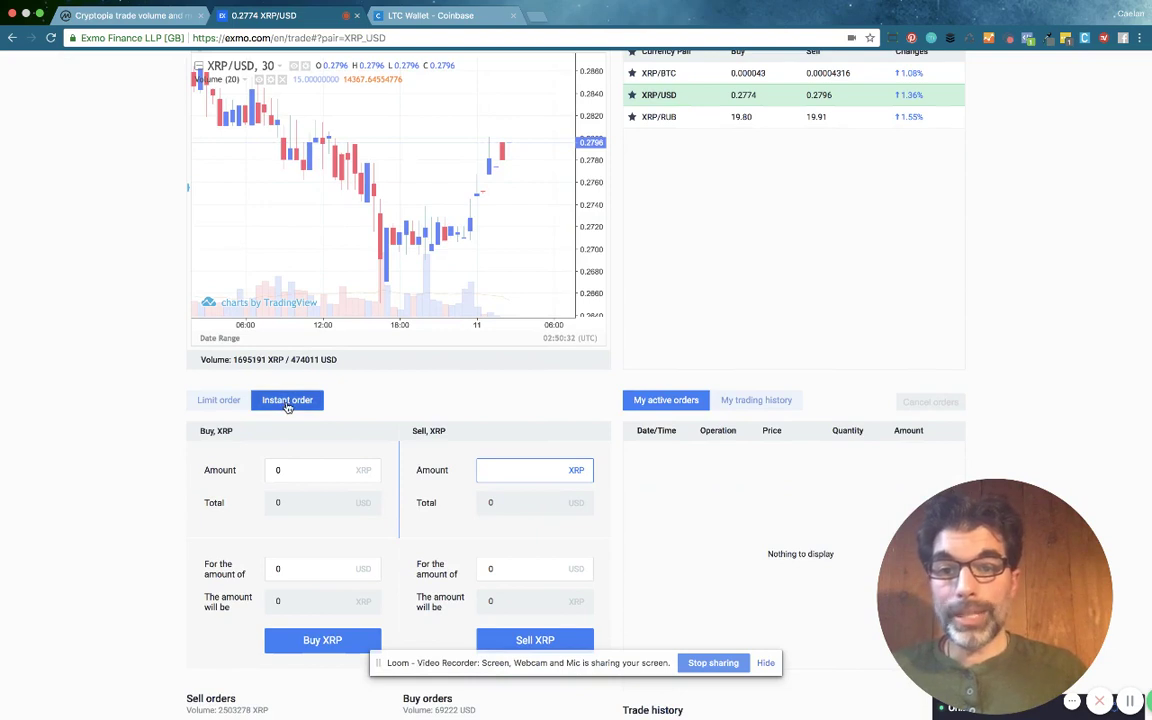
{"action": "left_click", "coordinate": [228, 401]}
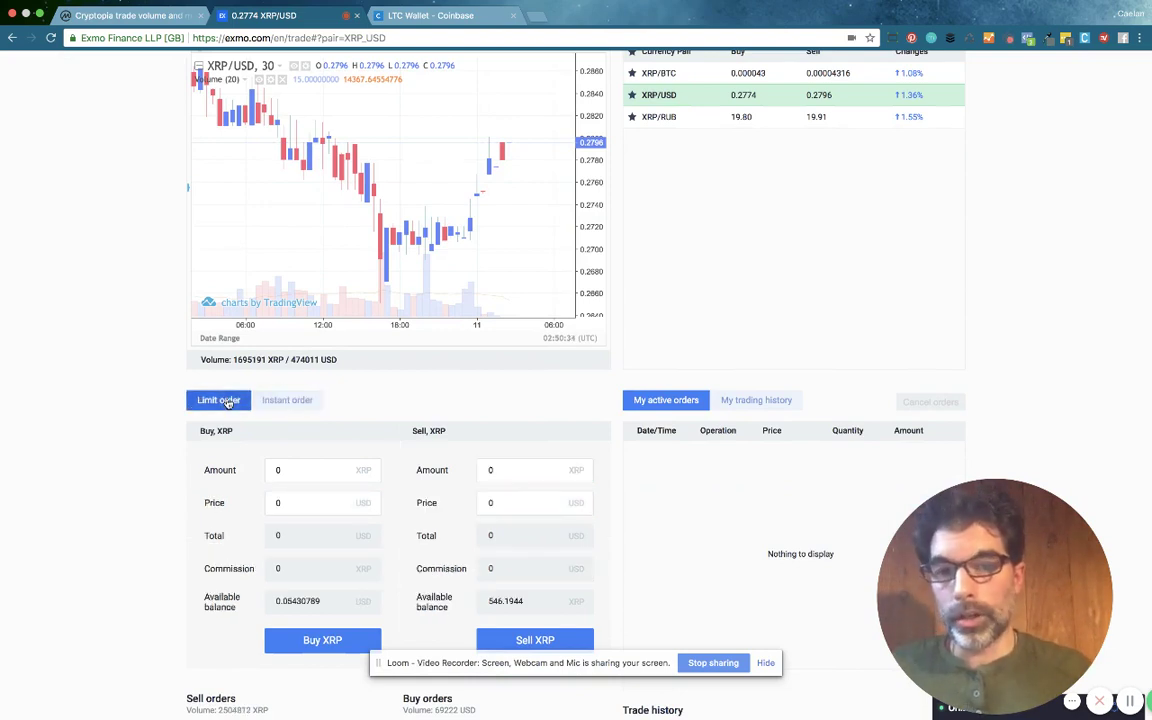
{"action": "left_click", "coordinate": [526, 504]}
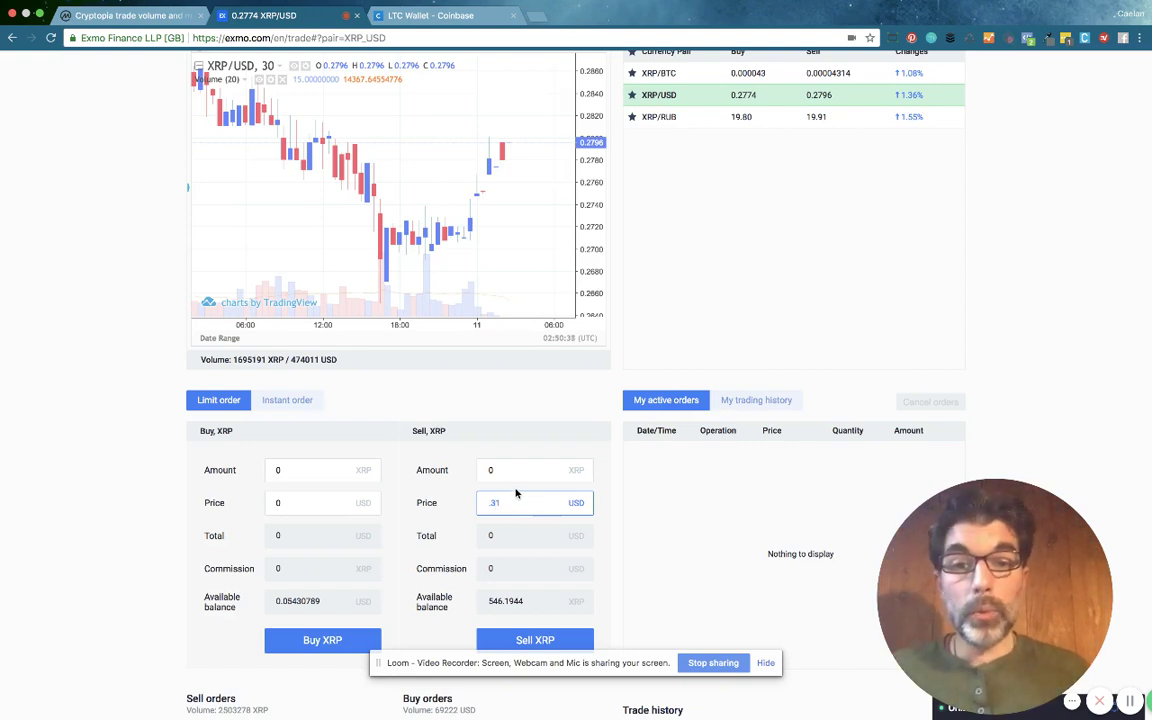
{"action": "left_click", "coordinate": [507, 470]}
{"action": "type", "text": "200"}
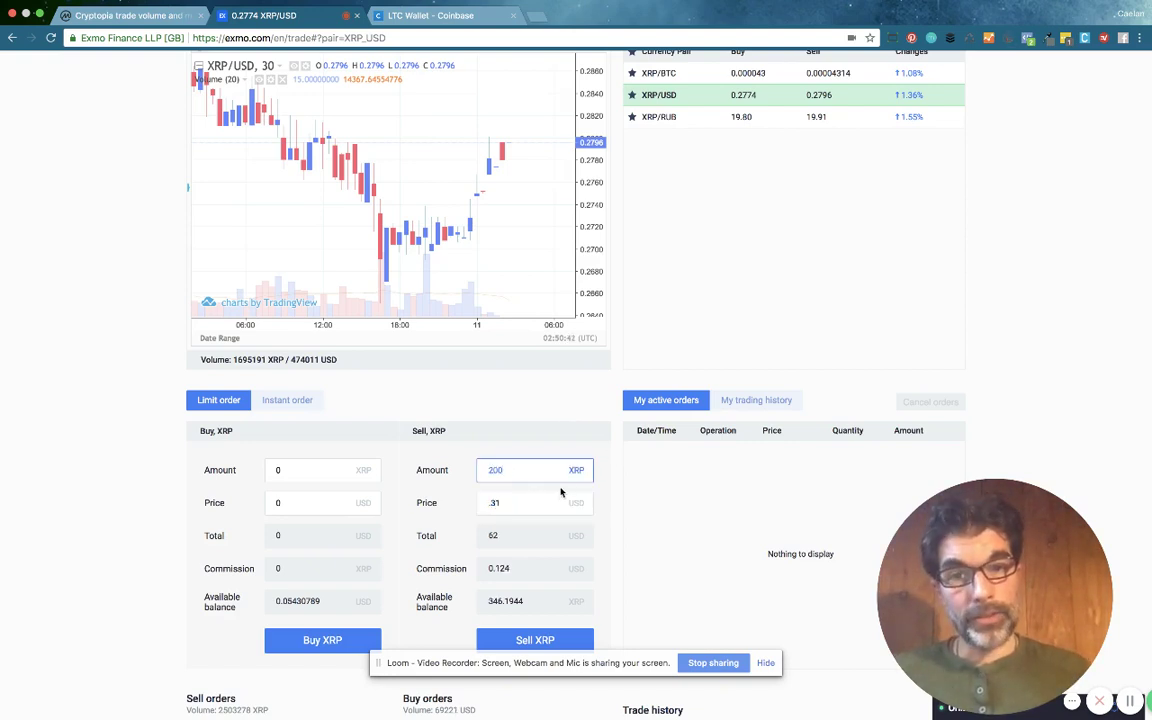
{"action": "left_click", "coordinate": [537, 643]}
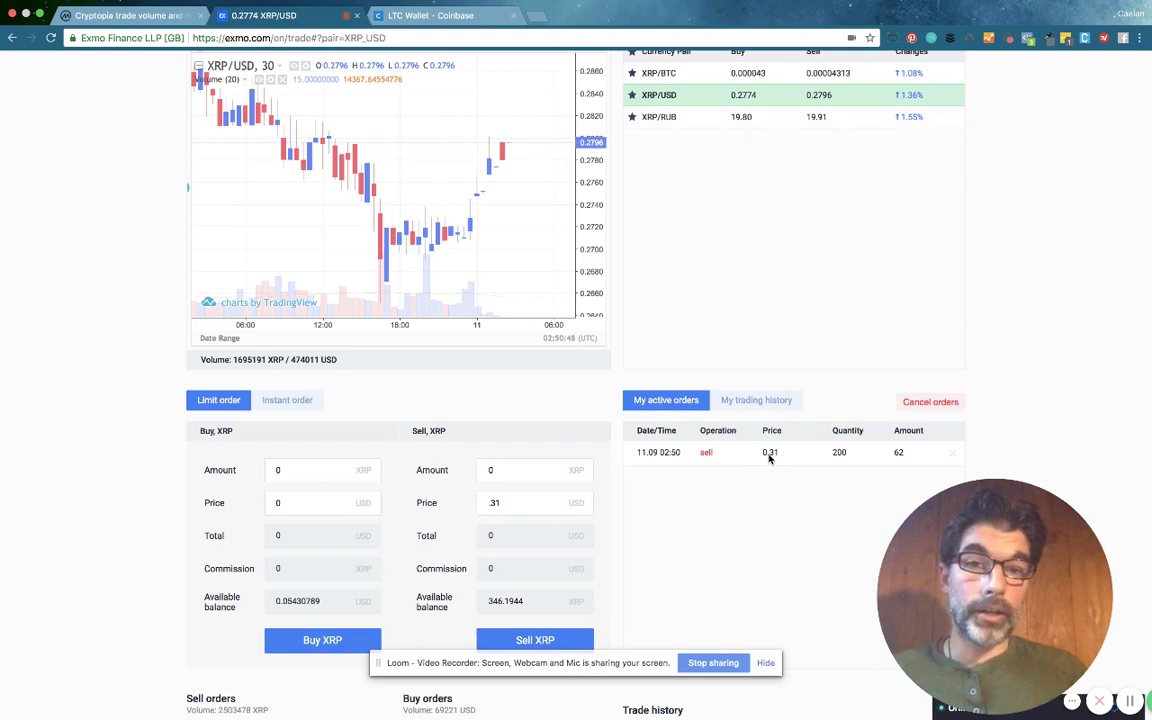
{"action": "scroll", "coordinate": [563, 197], "scroll_direction": "left", "scroll_amount": 10}
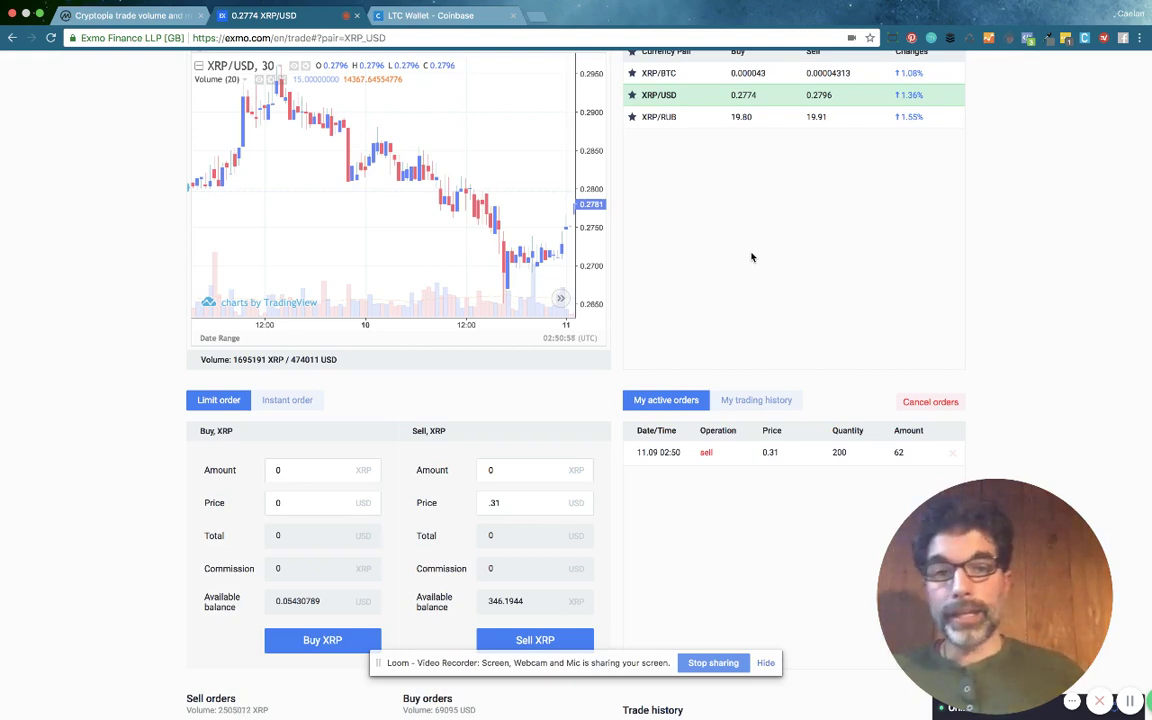
Fill the limit buy form with price .28 USD and amount 200 XRP, totalling 56 USD
{"action": "left_click", "coordinate": [327, 474]}
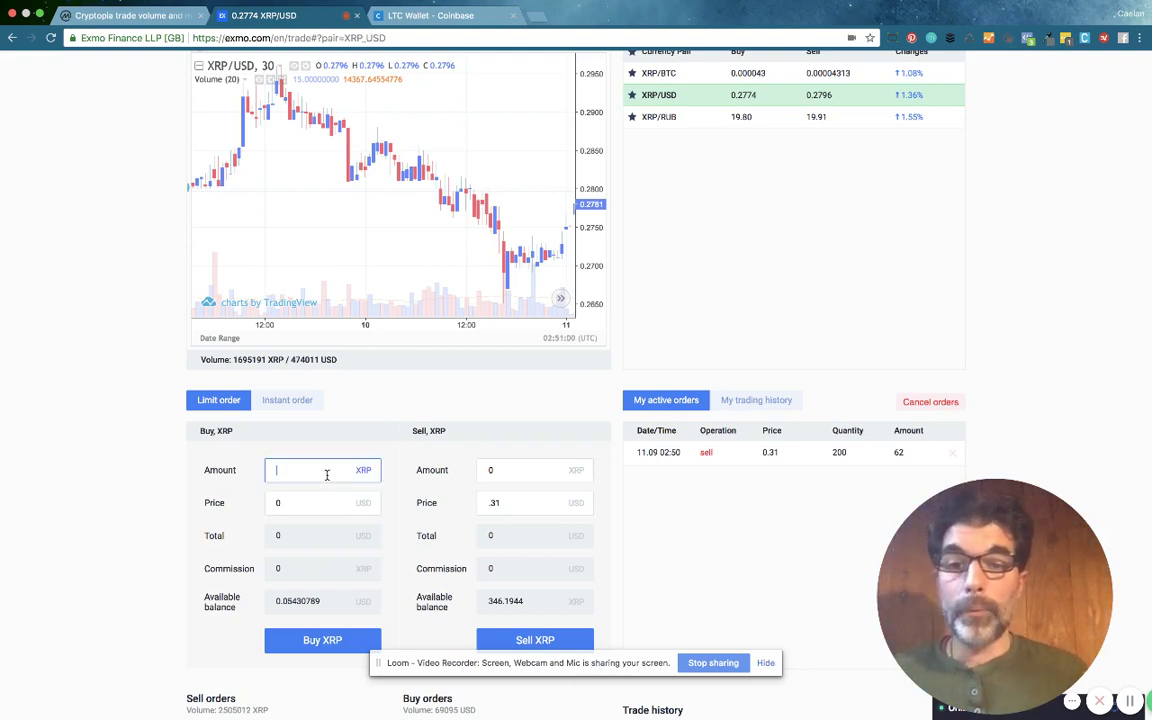
{"action": "left_click", "coordinate": [316, 502]}
{"action": "type", "text": ".28"}
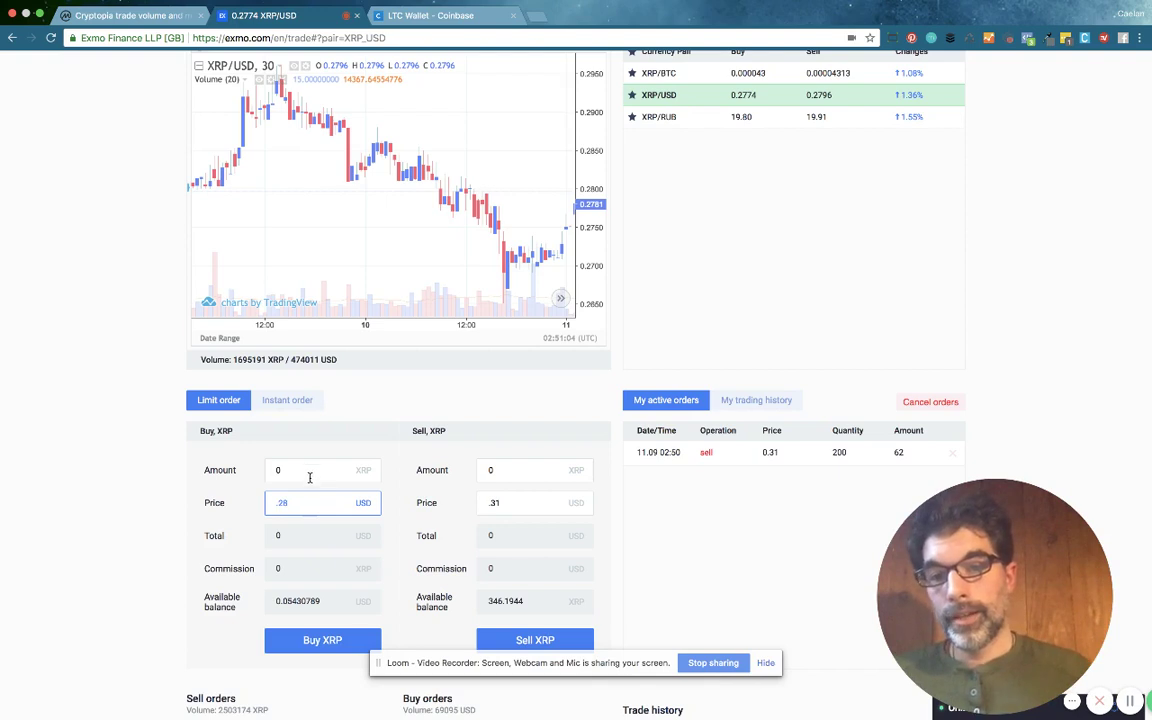
{"action": "left_click", "coordinate": [307, 471]}
{"action": "type", "text": "200"}
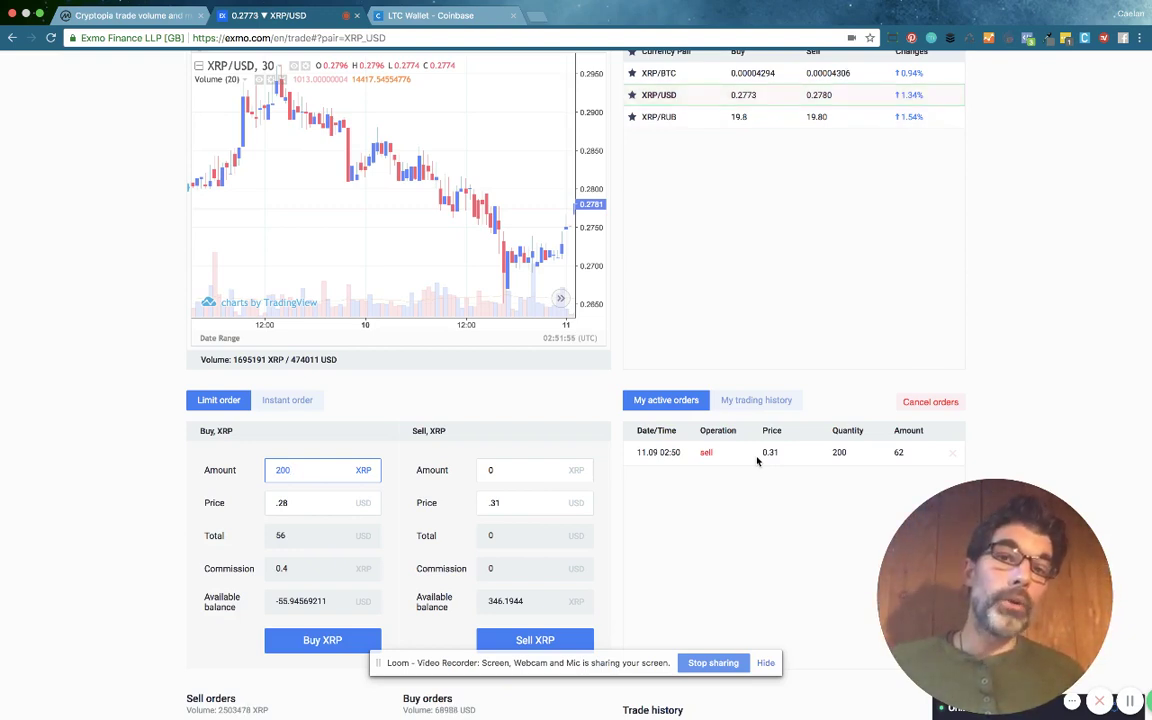
{"action": "scroll", "coordinate": [757, 461], "scroll_direction": "up", "scroll_amount": 2}
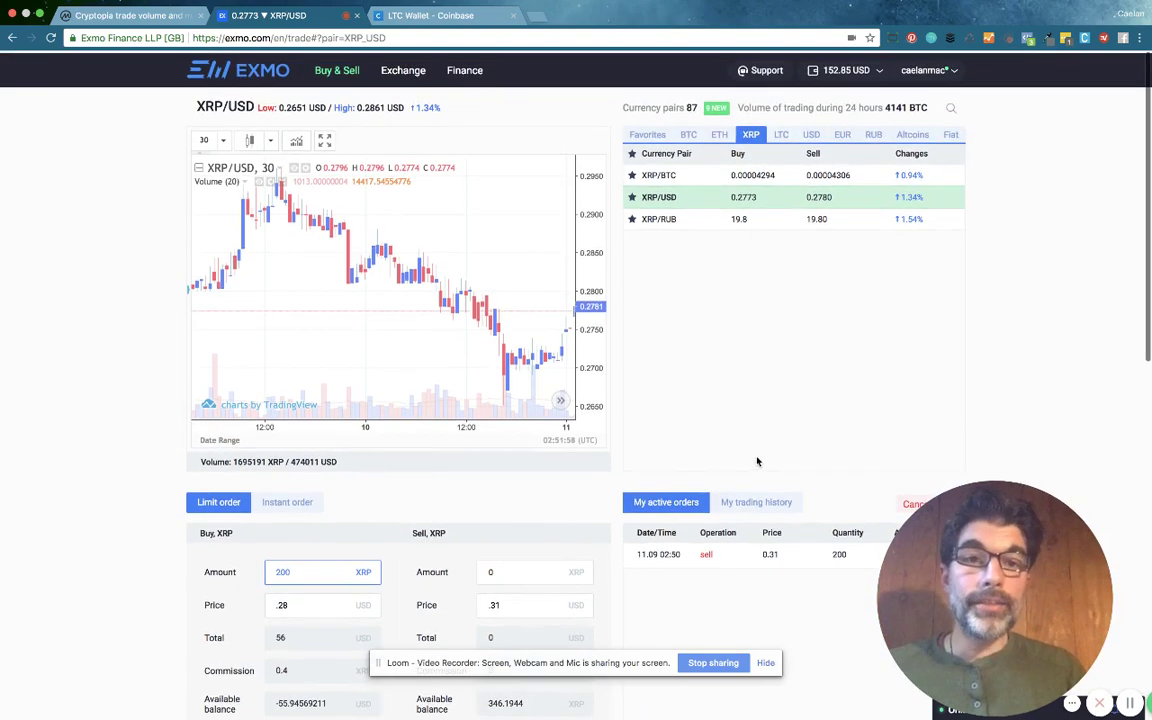
{"action": "left_click", "coordinate": [840, 68]}
{"action": "scroll", "coordinate": [820, 140], "scroll_direction": "down", "scroll_amount": 3}
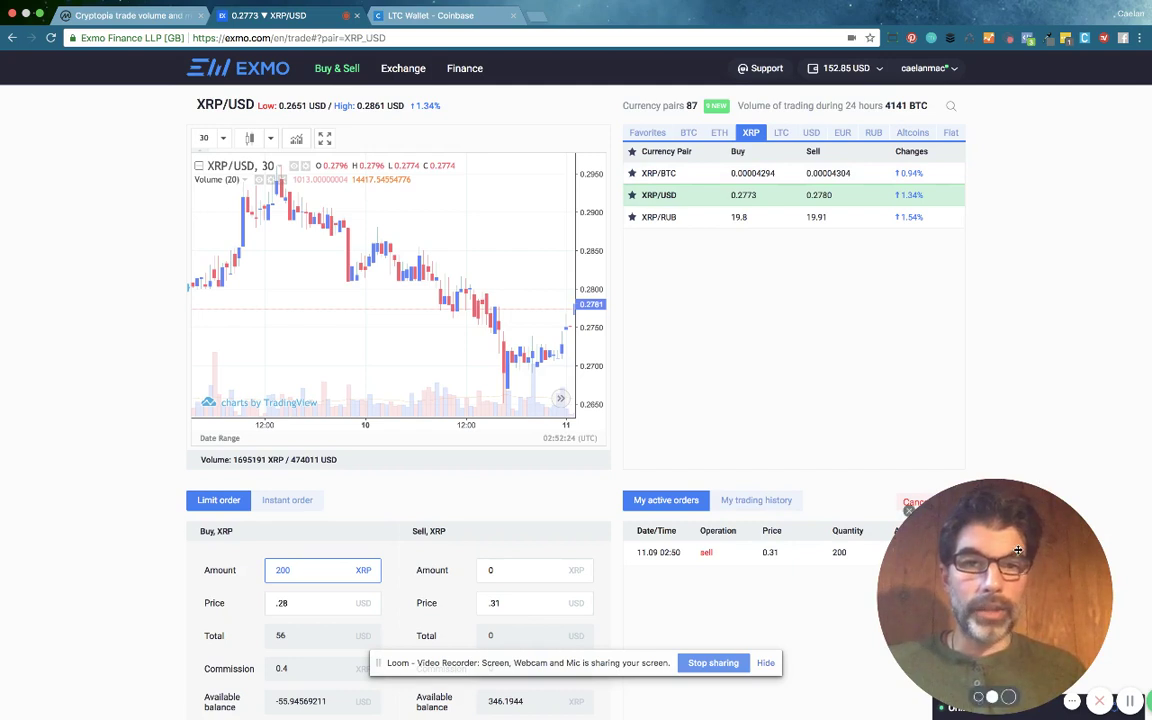
{"action": "left_click_drag", "start_coordinate": [1018, 550], "coordinate": [968, 552]}
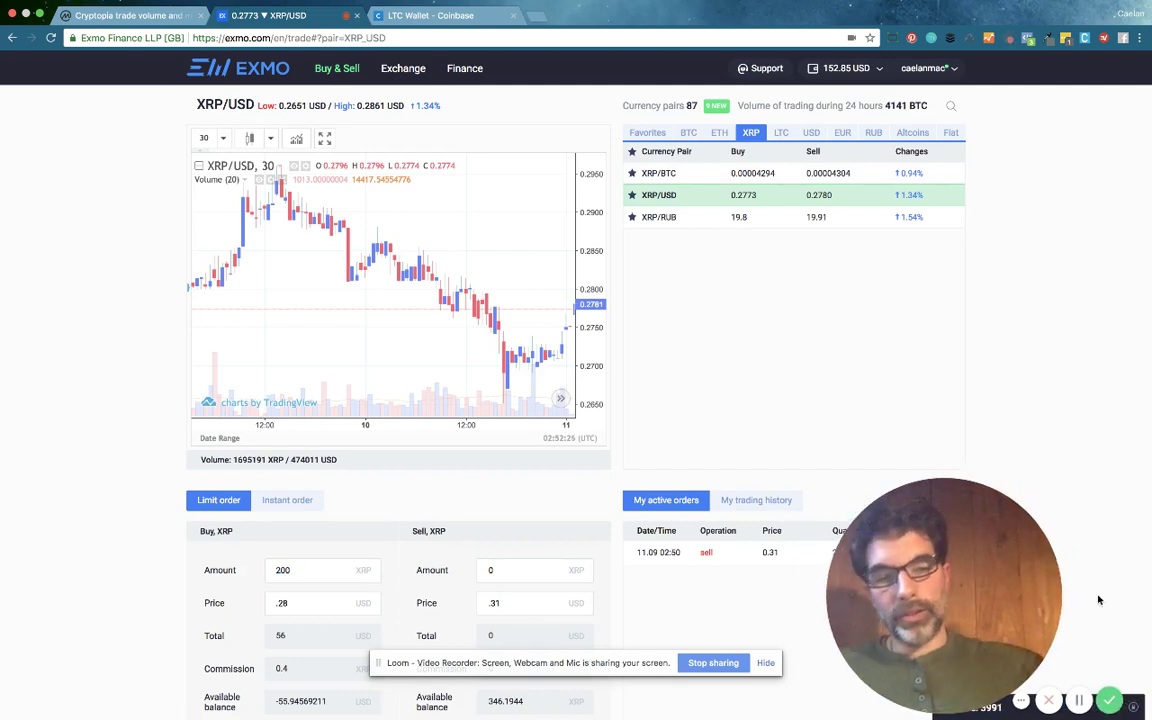